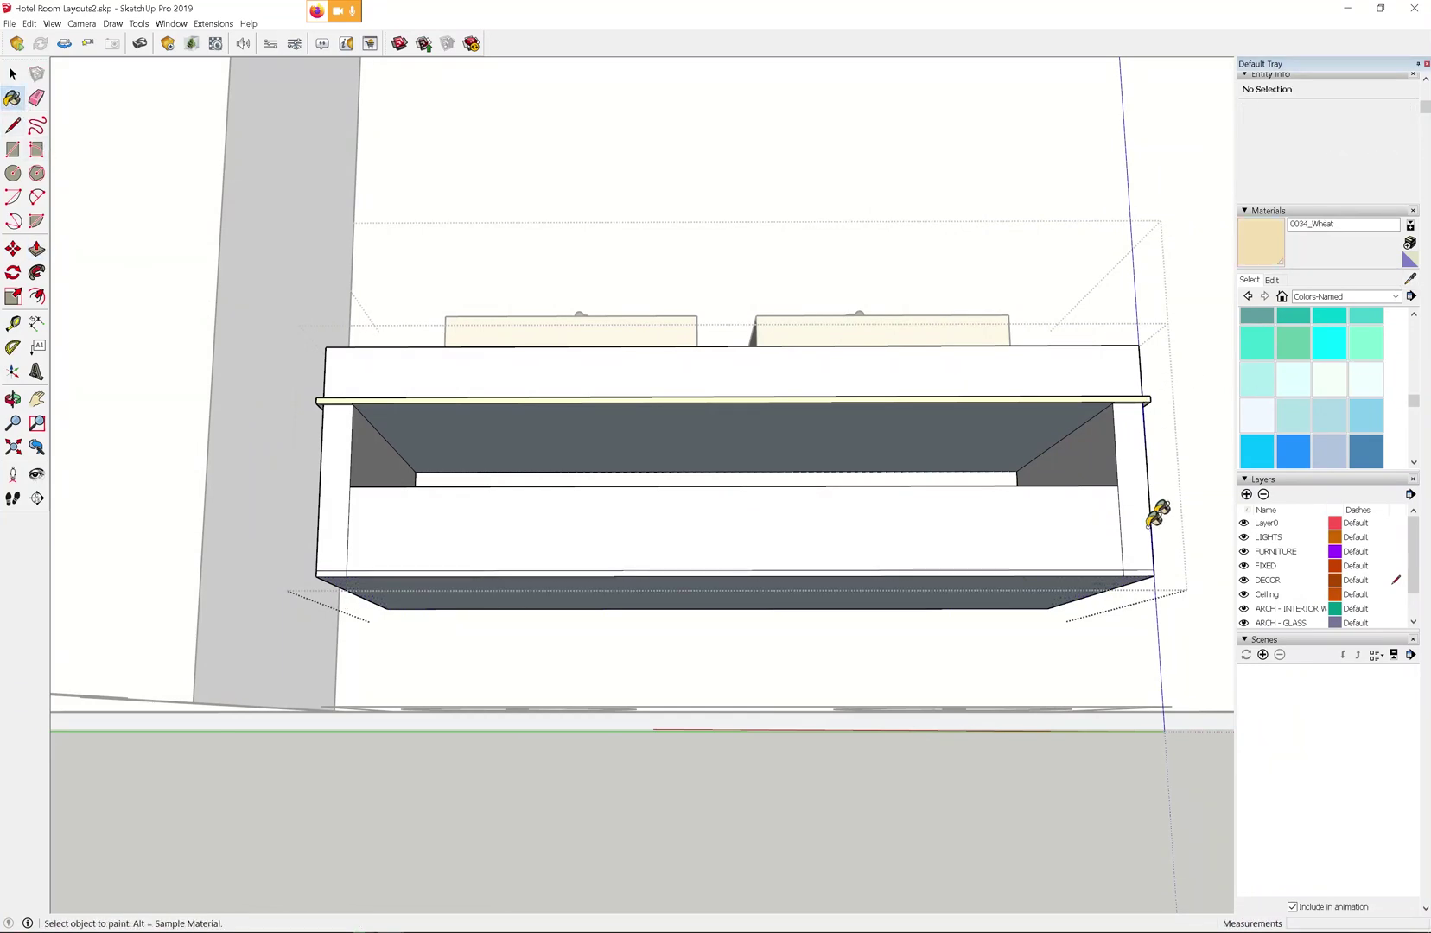
Examine the double-basin vanity cabinet from below and around its sides
{"action": "scroll", "coordinate": [1156, 519], "scroll_direction": "up", "scroll_amount": 4}
{"action": "scroll", "coordinate": [1175, 648], "scroll_direction": "down", "scroll_amount": 2}
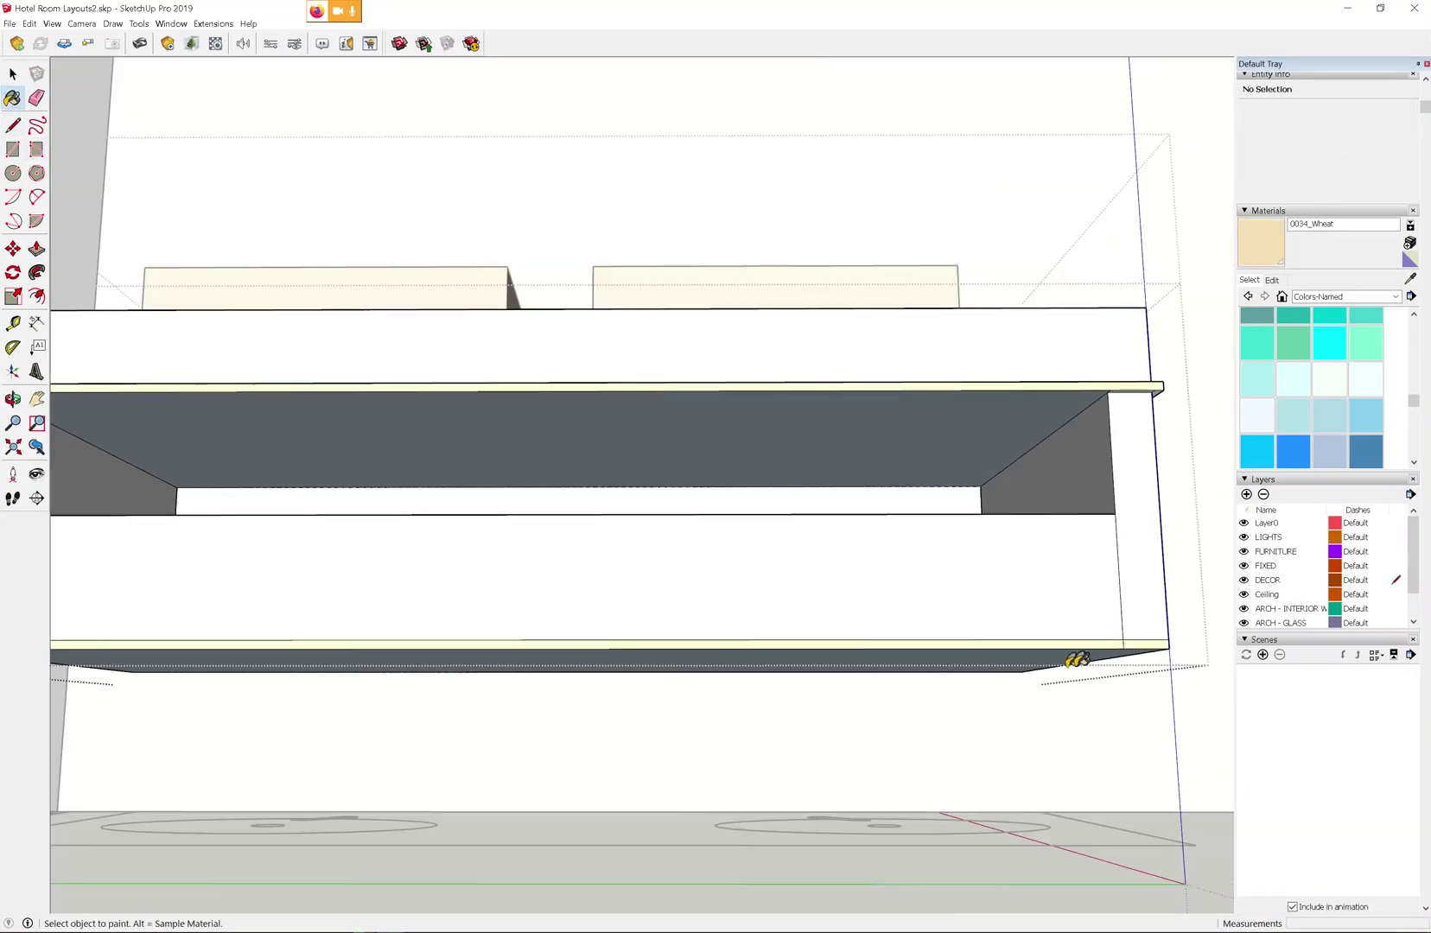
{"action": "scroll", "coordinate": [1076, 658], "scroll_direction": "down", "scroll_amount": 2}
{"action": "left_click", "coordinate": [13, 399]}
{"action": "left_click_drag", "start_coordinate": [546, 692], "coordinate": [451, 732]}
{"action": "scroll", "coordinate": [342, 684], "scroll_direction": "up", "scroll_amount": 5}
{"action": "middle_click_drag", "start_coordinate": [342, 684], "coordinate": [469, 702]}
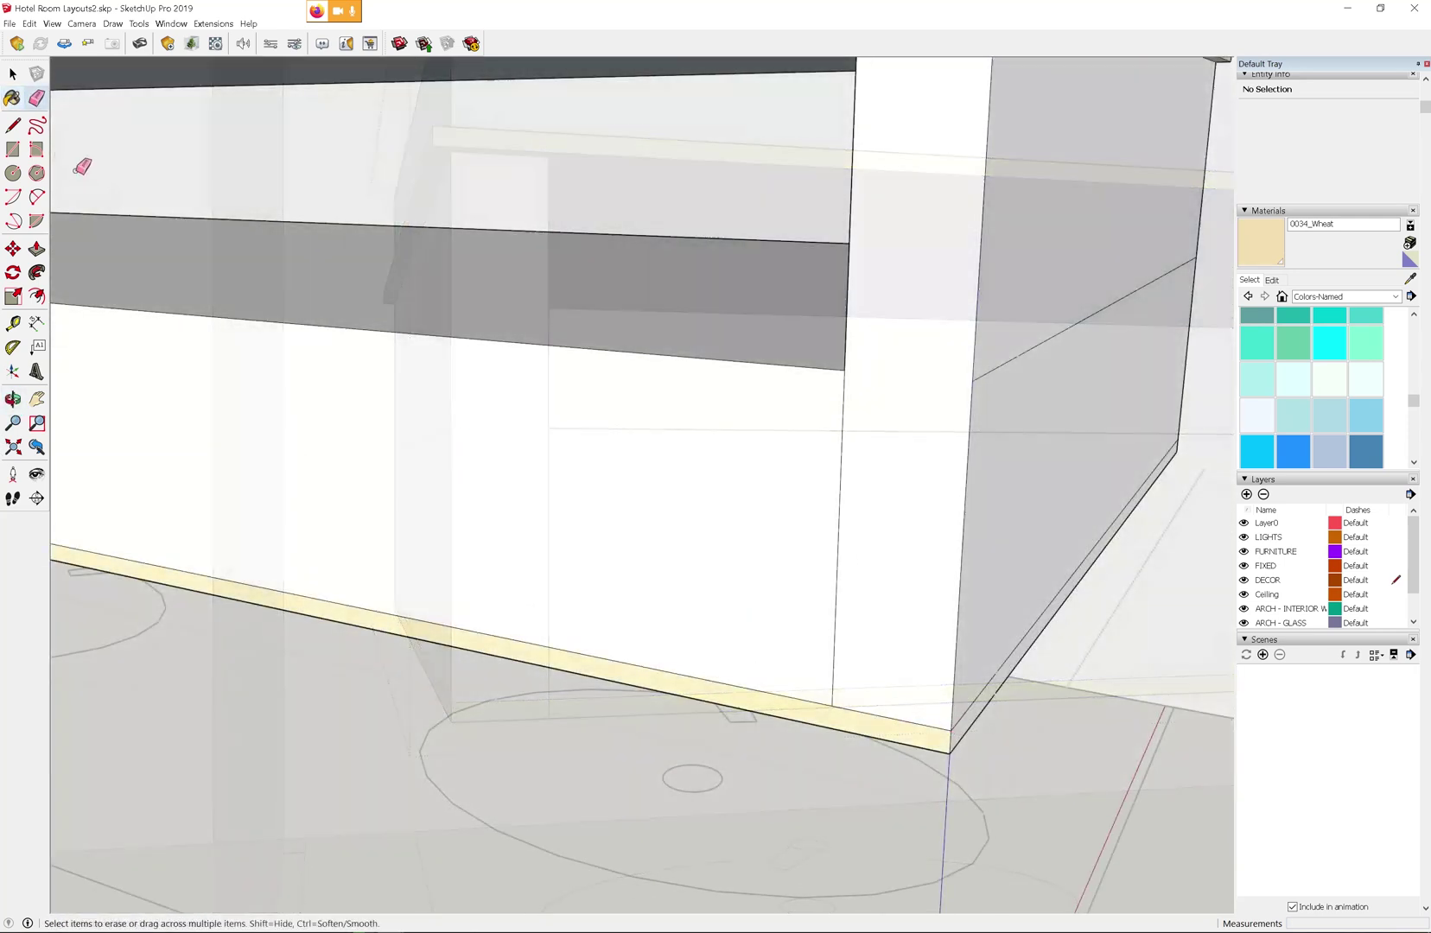
{"action": "key", "text": "b"}
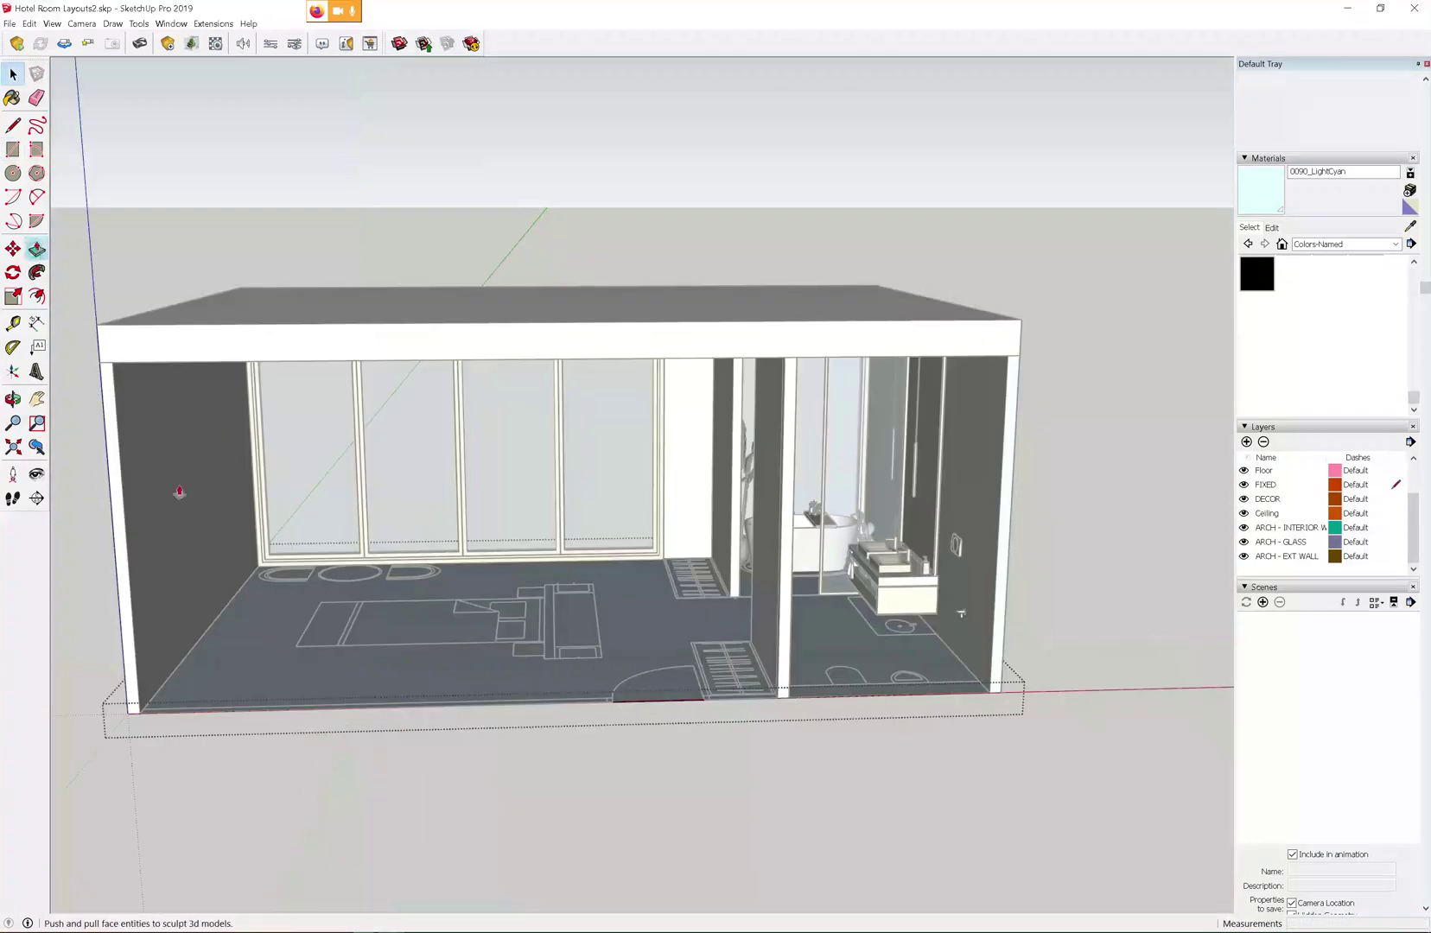
Extrude the room's floor slab 200 mm and paint the bathroom floor with 0094_PowderBlue
{"action": "left_click_drag", "start_coordinate": [179, 495], "coordinate": [331, 730]}
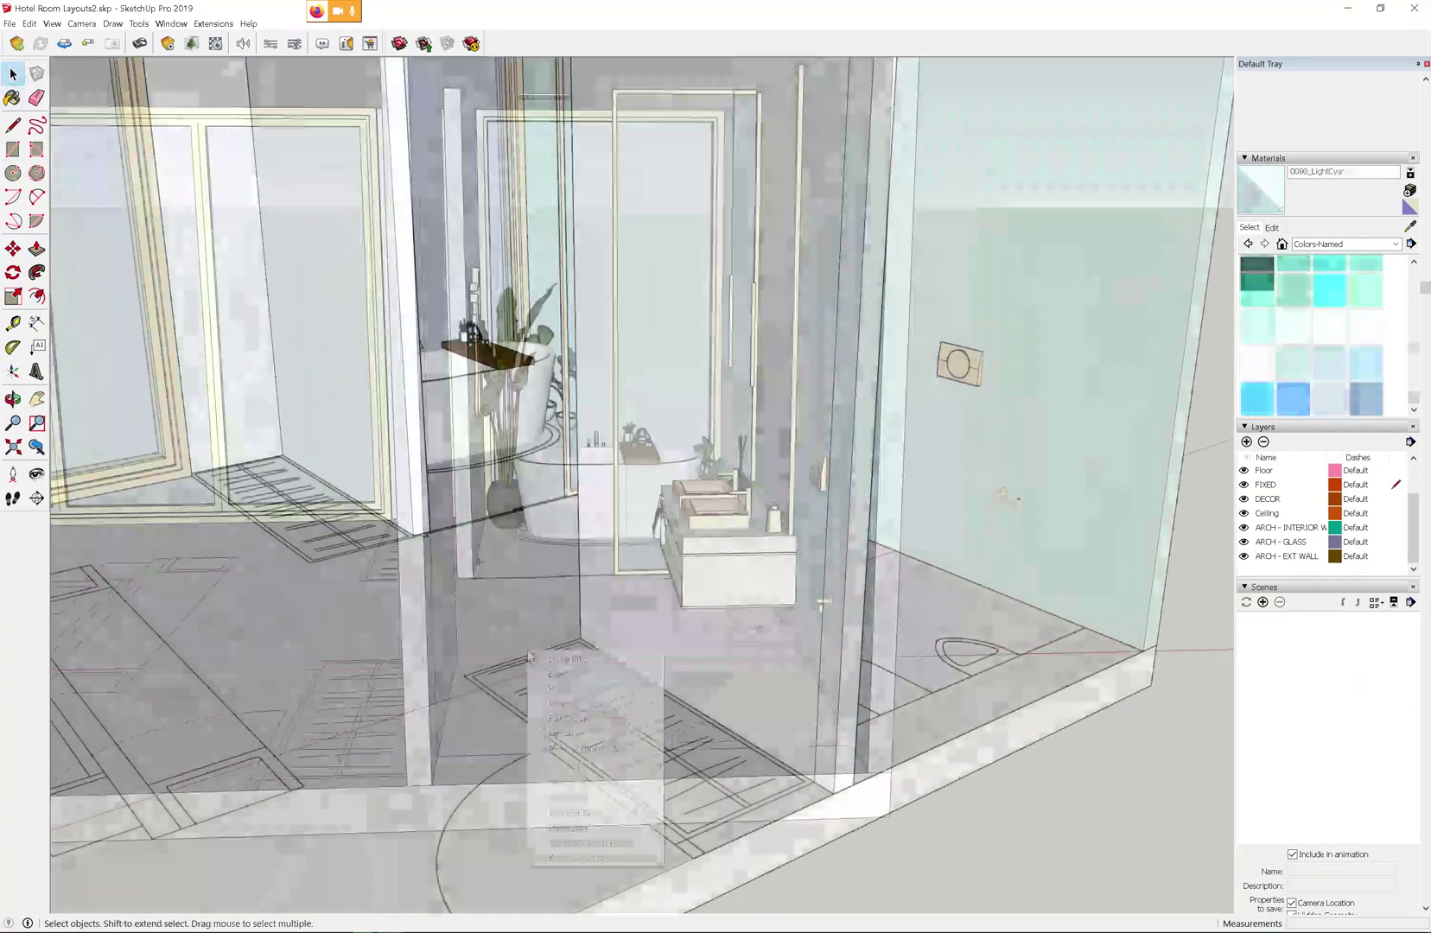
{"action": "right_click", "coordinate": [484, 617]}
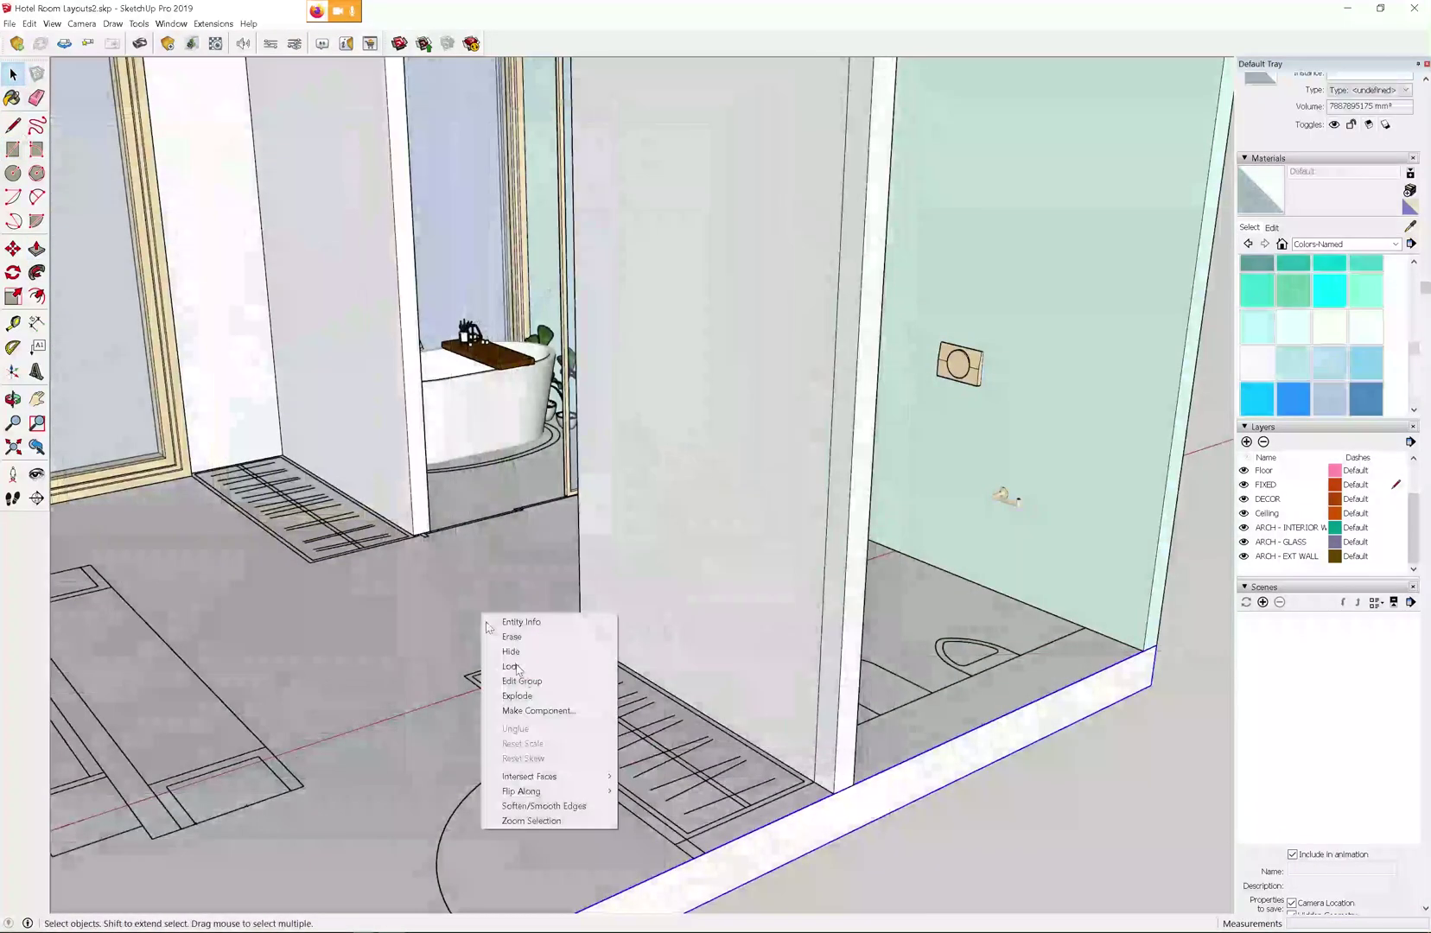
{"action": "left_click", "coordinate": [522, 681]}
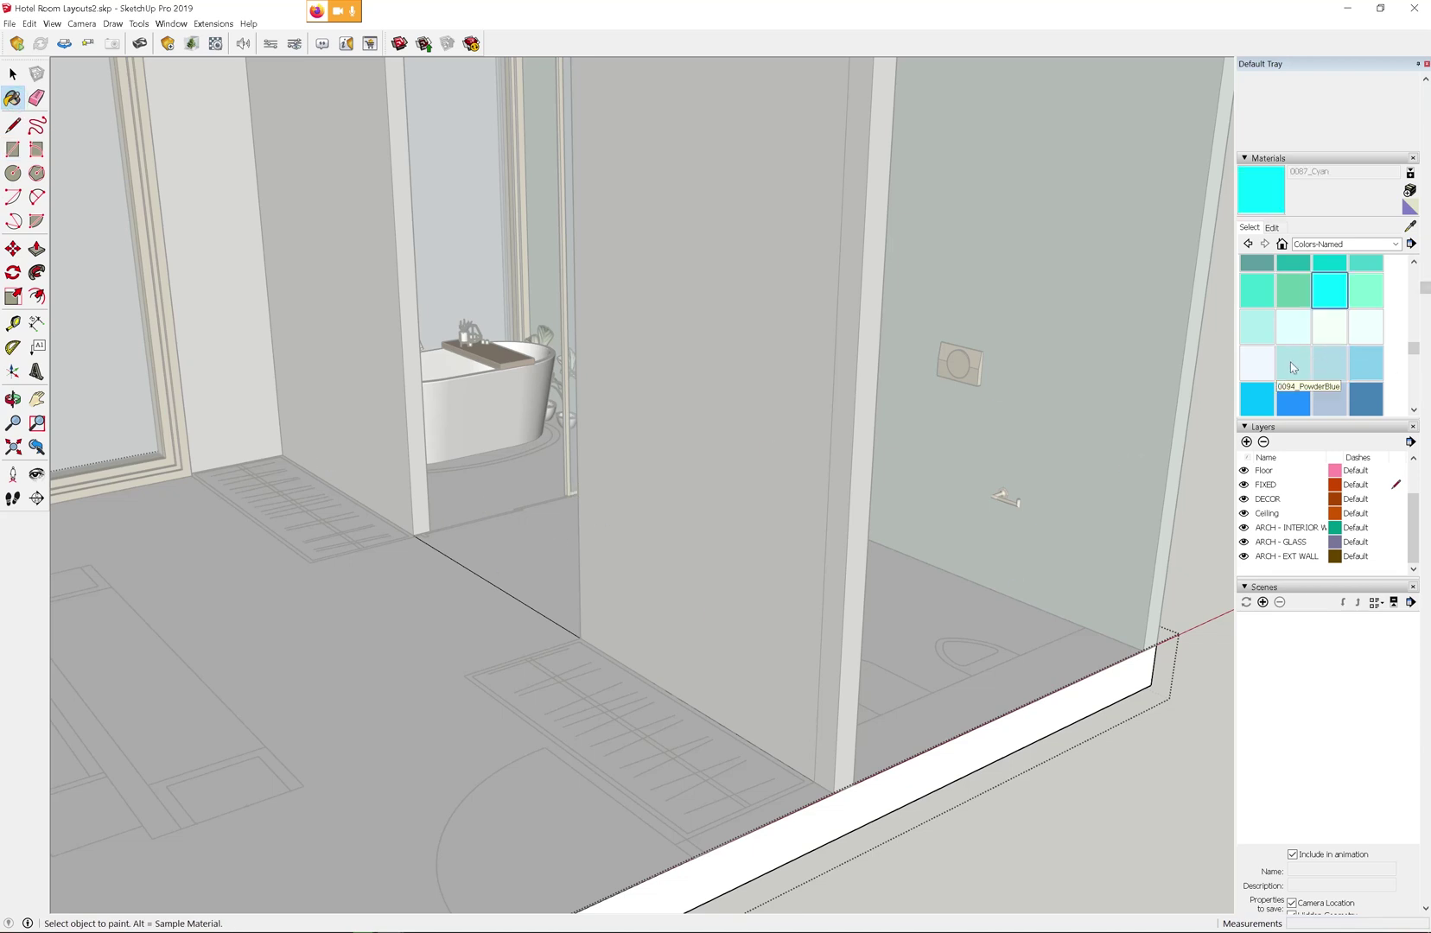
{"action": "left_click", "coordinate": [520, 548]}
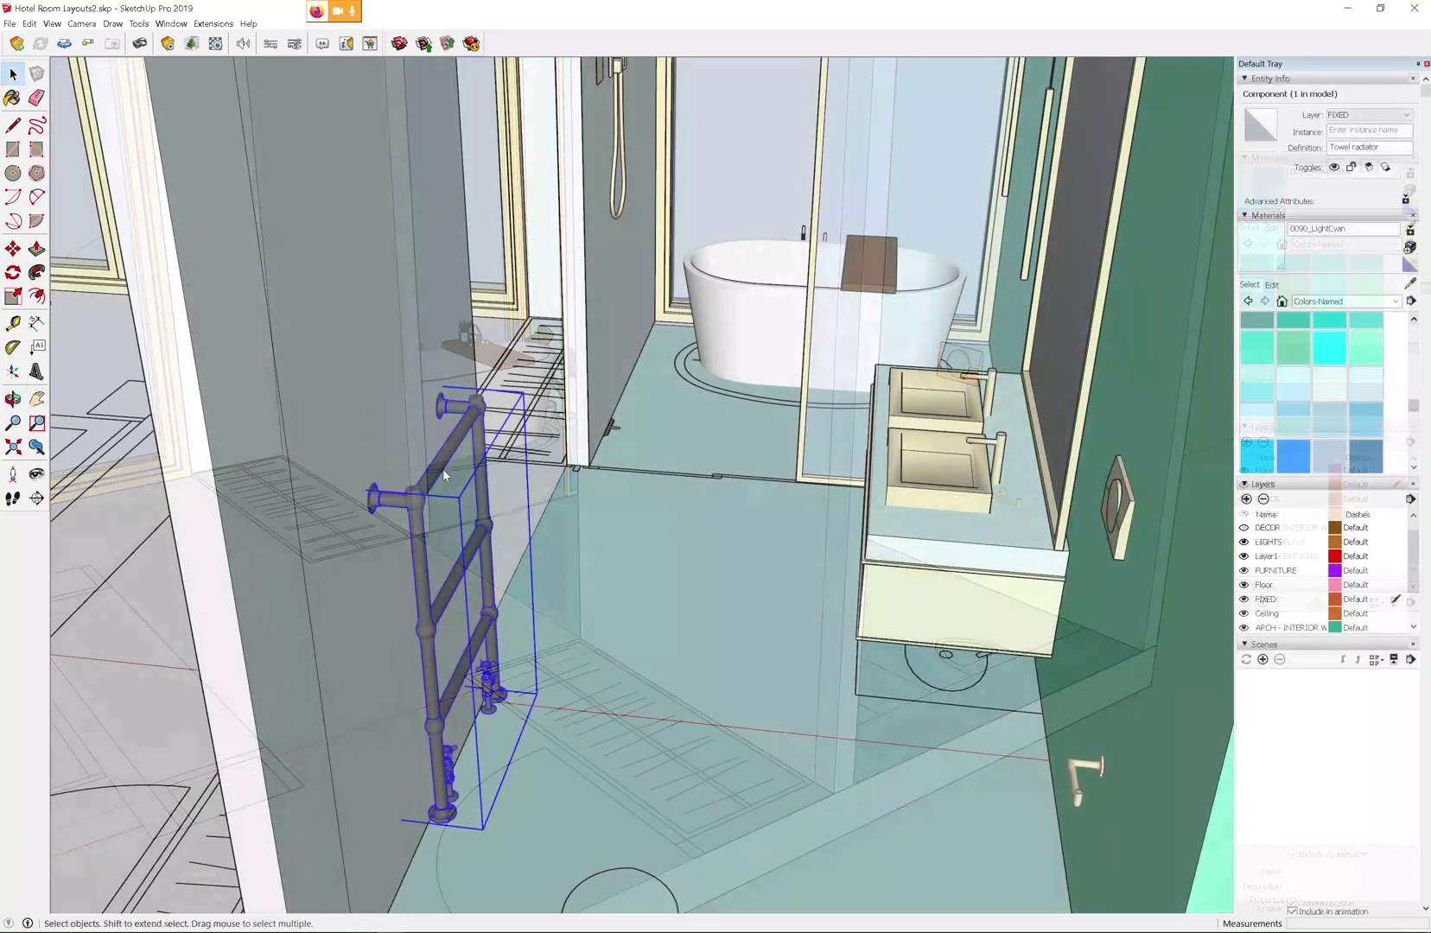
{"action": "right_click", "coordinate": [444, 472]}
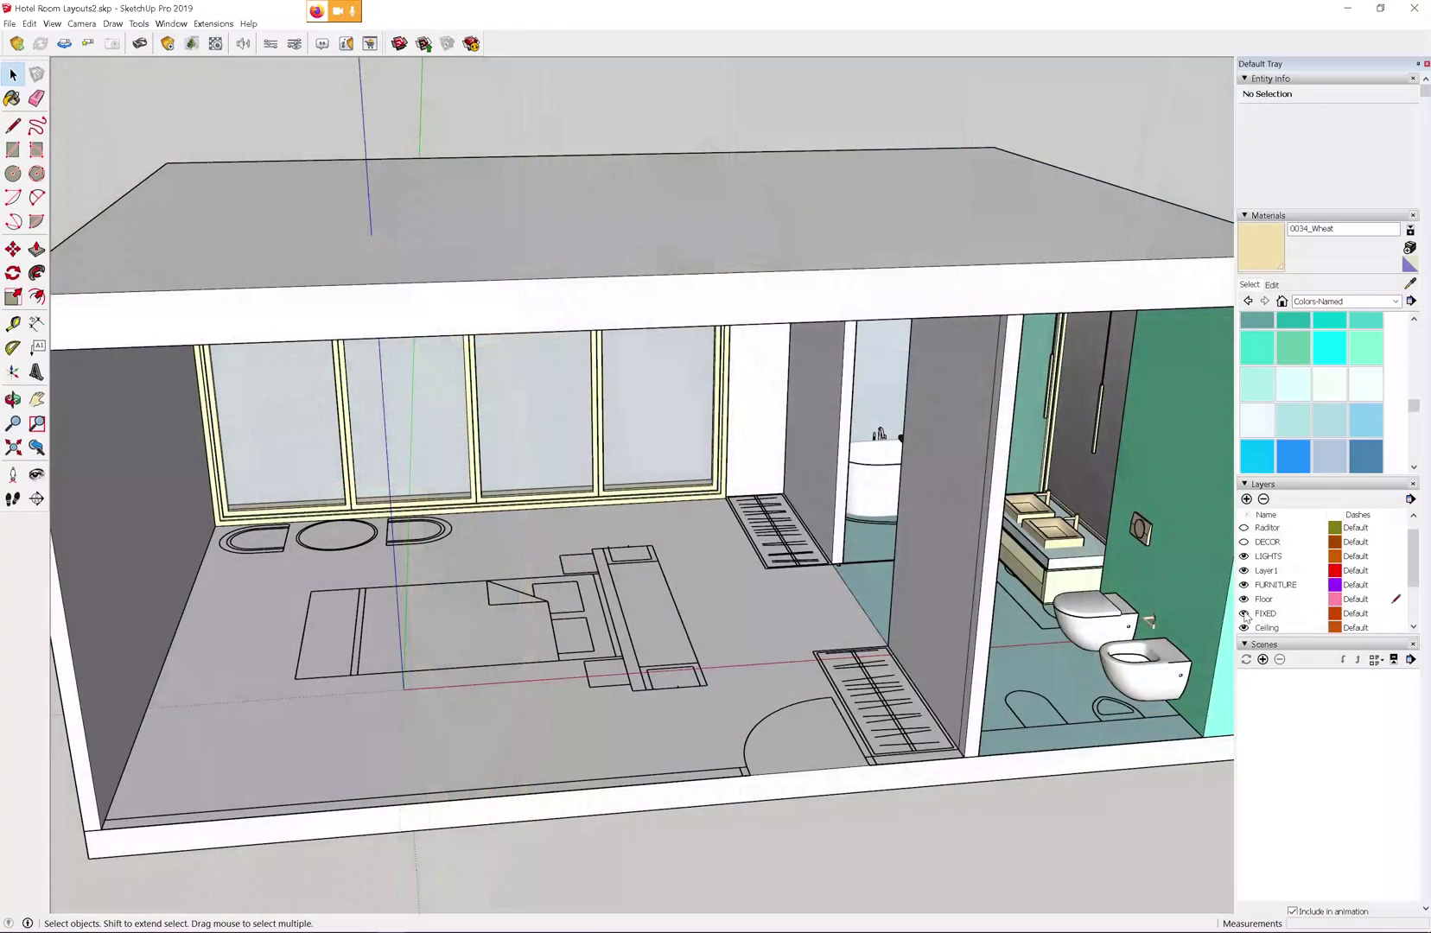
Draw a rectangle over the long partition strip behind the bed plan and extrude it 50 mm inside its own group
{"action": "scroll", "coordinate": [1296, 570], "scroll_direction": "down", "scroll_amount": 2}
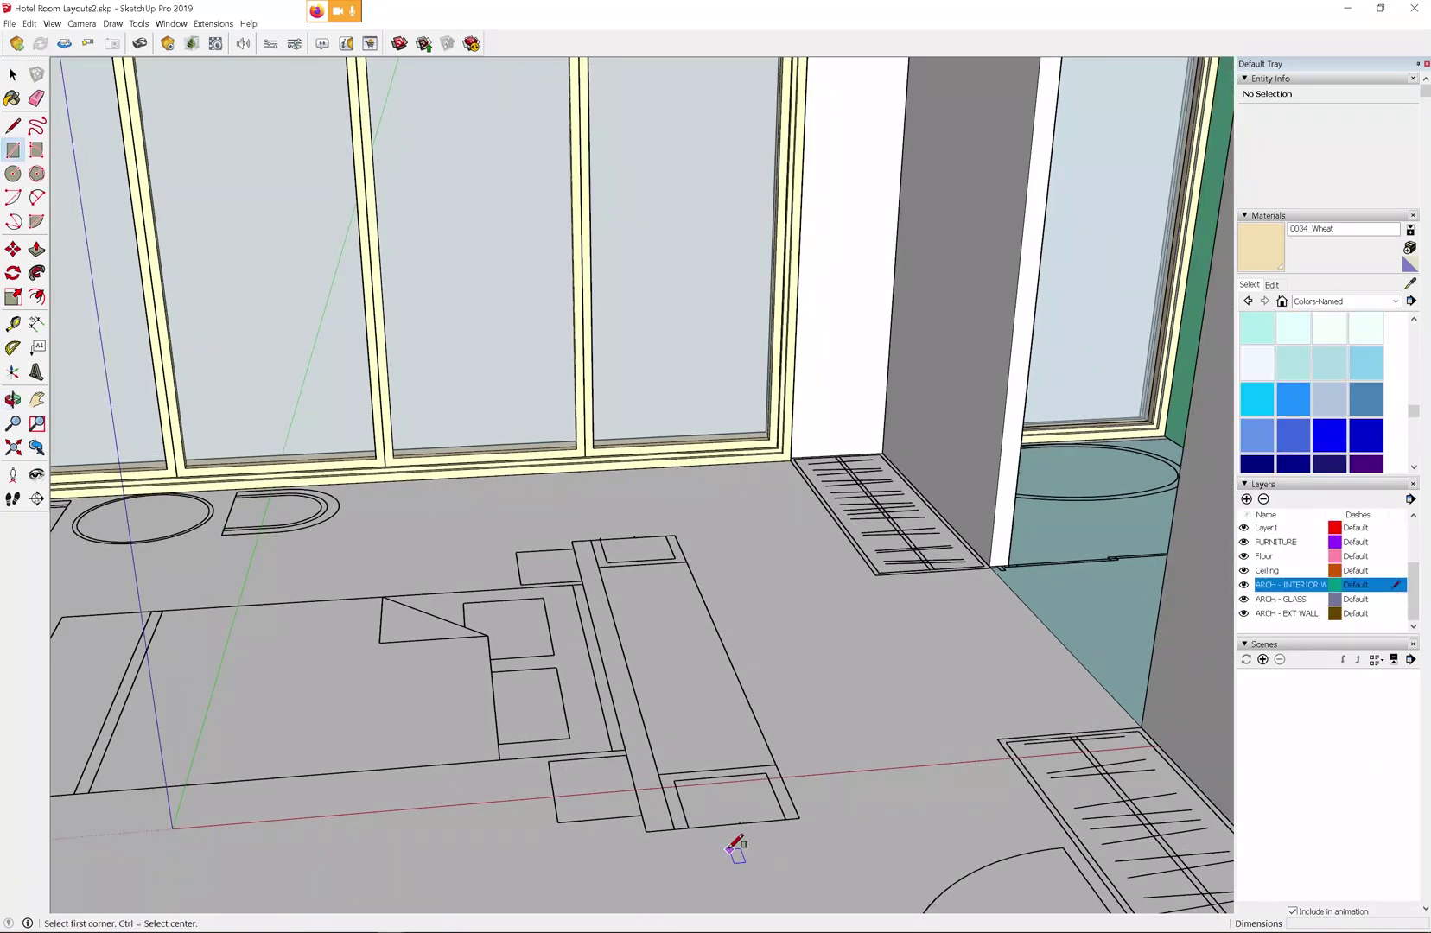
{"action": "left_click", "coordinate": [584, 526]}
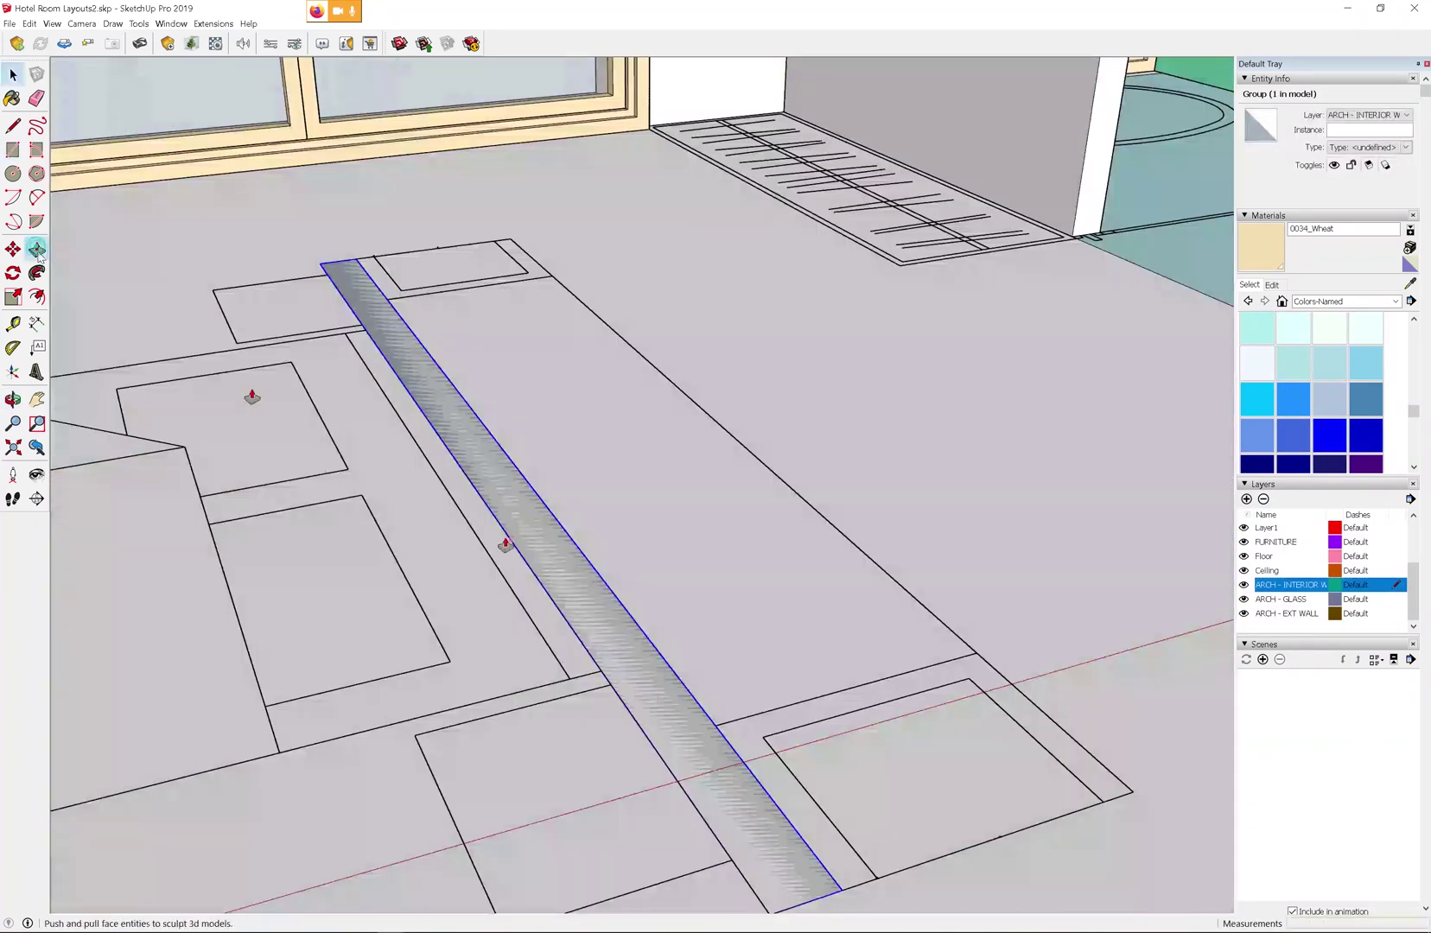
{"action": "right_click", "coordinate": [655, 662]}
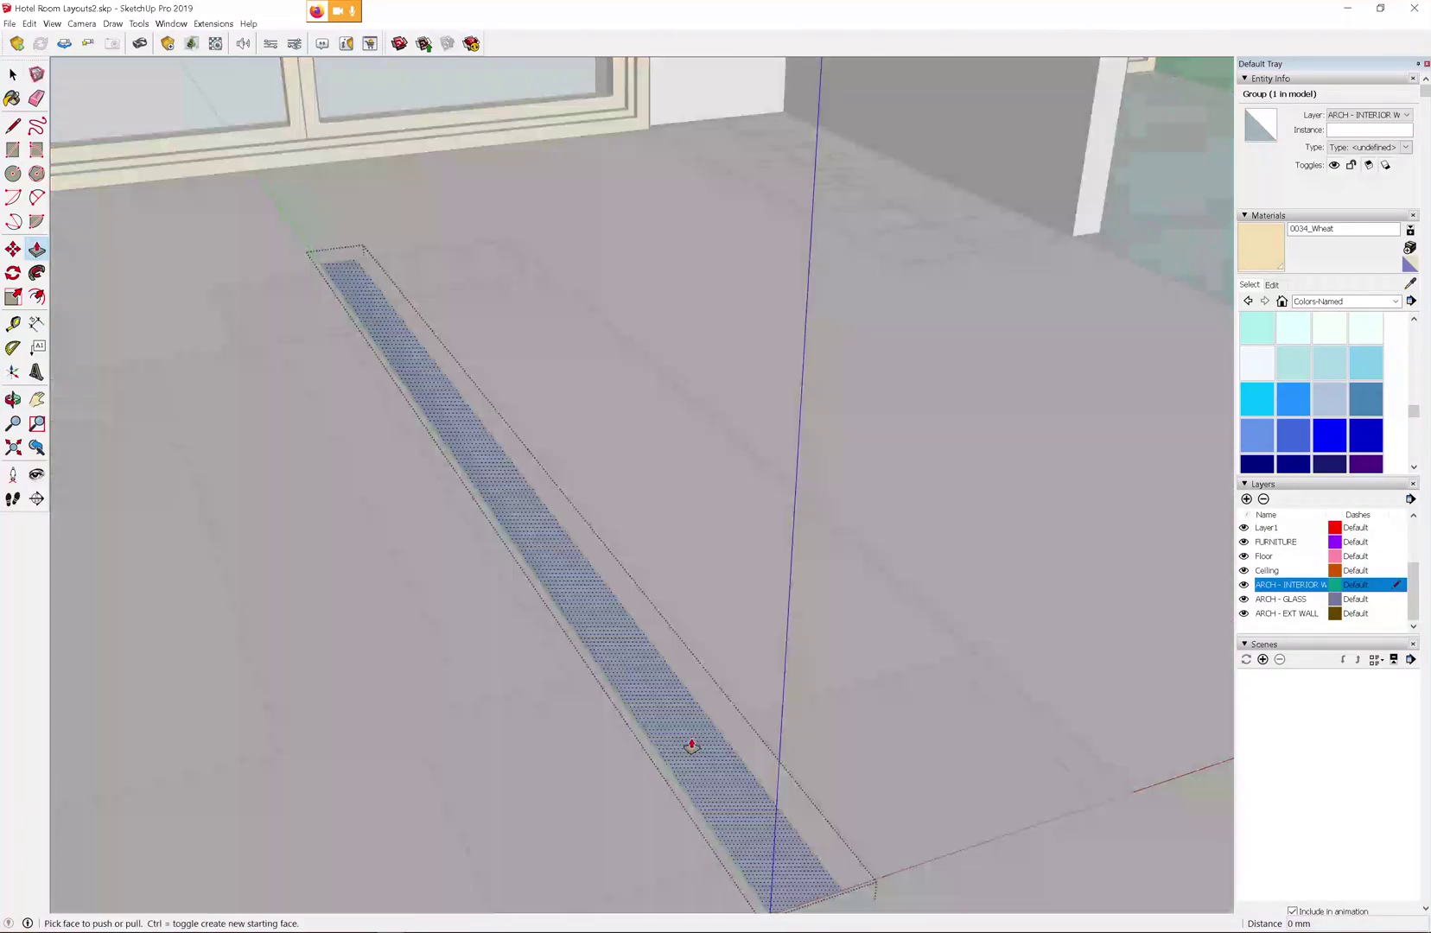
{"action": "left_click", "coordinate": [689, 744]}
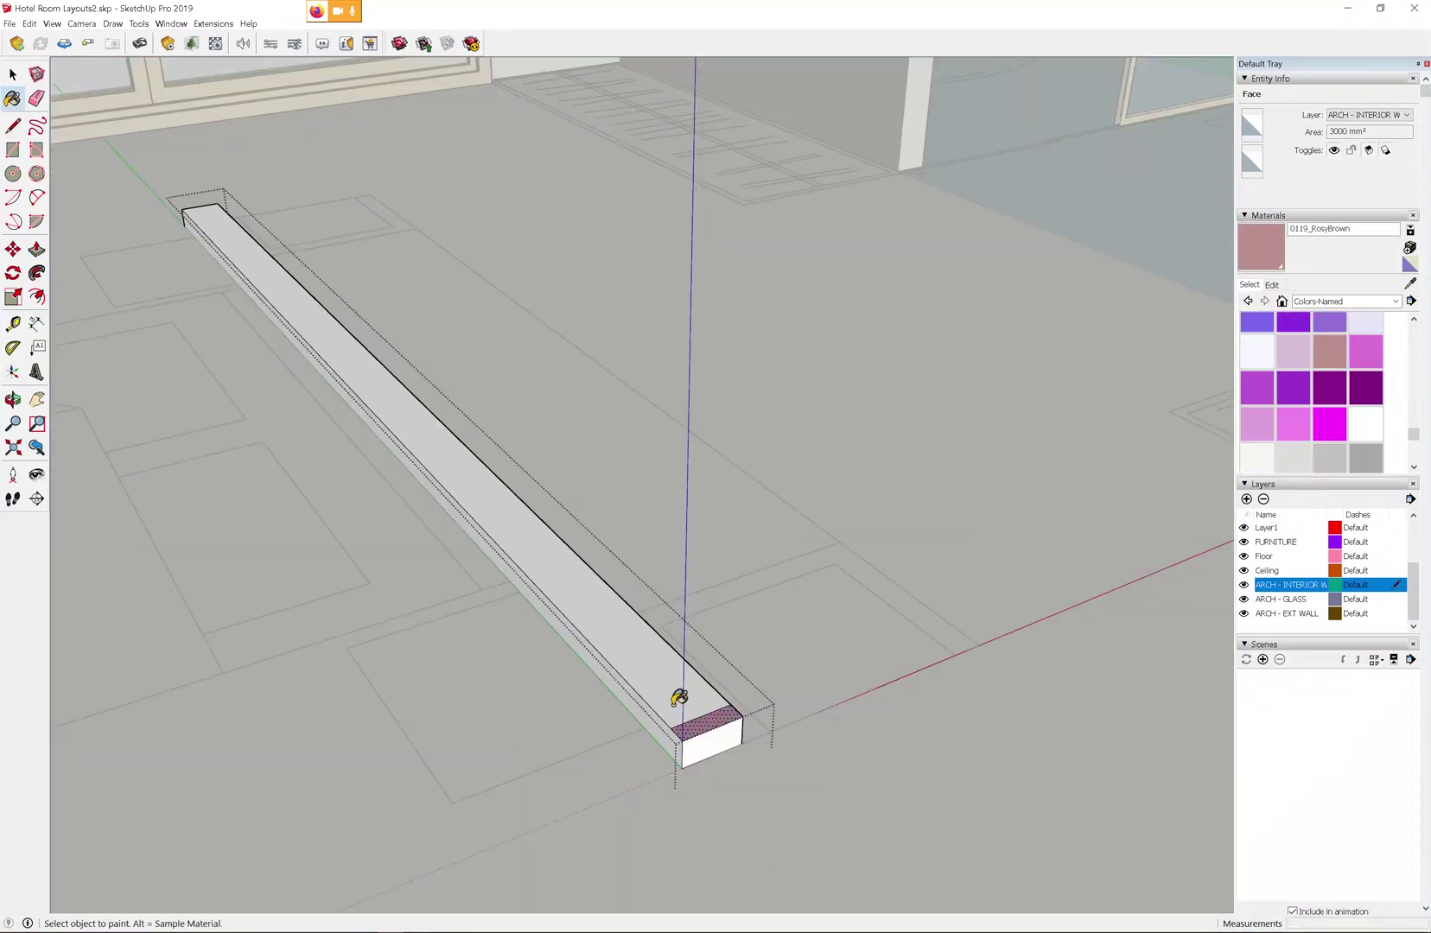
{"action": "left_click", "coordinate": [679, 696]}
{"action": "left_click", "coordinate": [693, 740]}
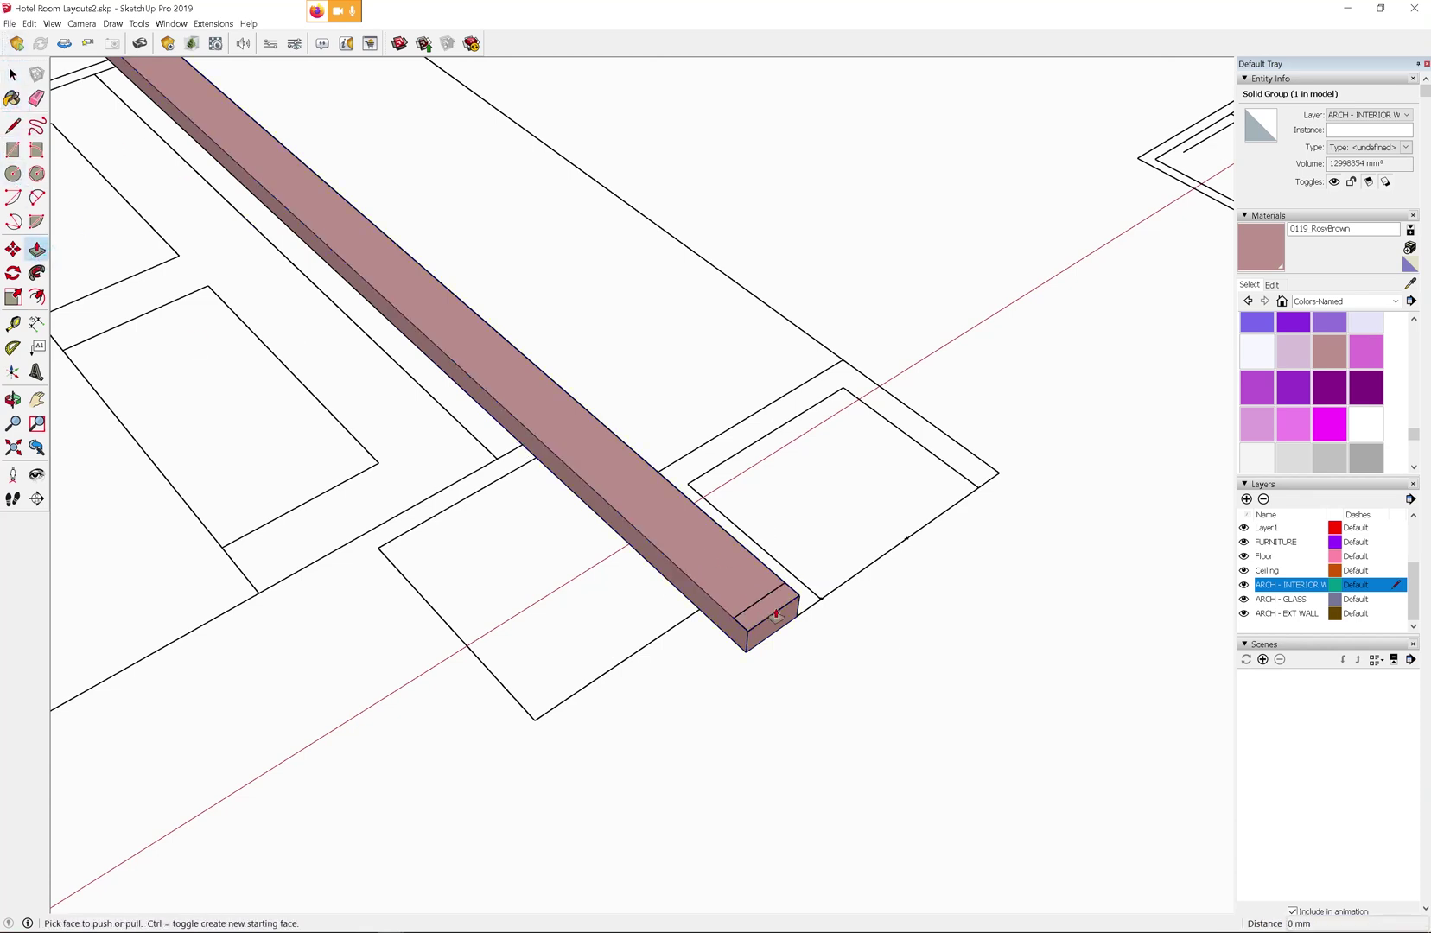
Group the small rectangle at the near end of the partition base and extrude it up to the ceiling as a slat
{"action": "key", "text": "space"}
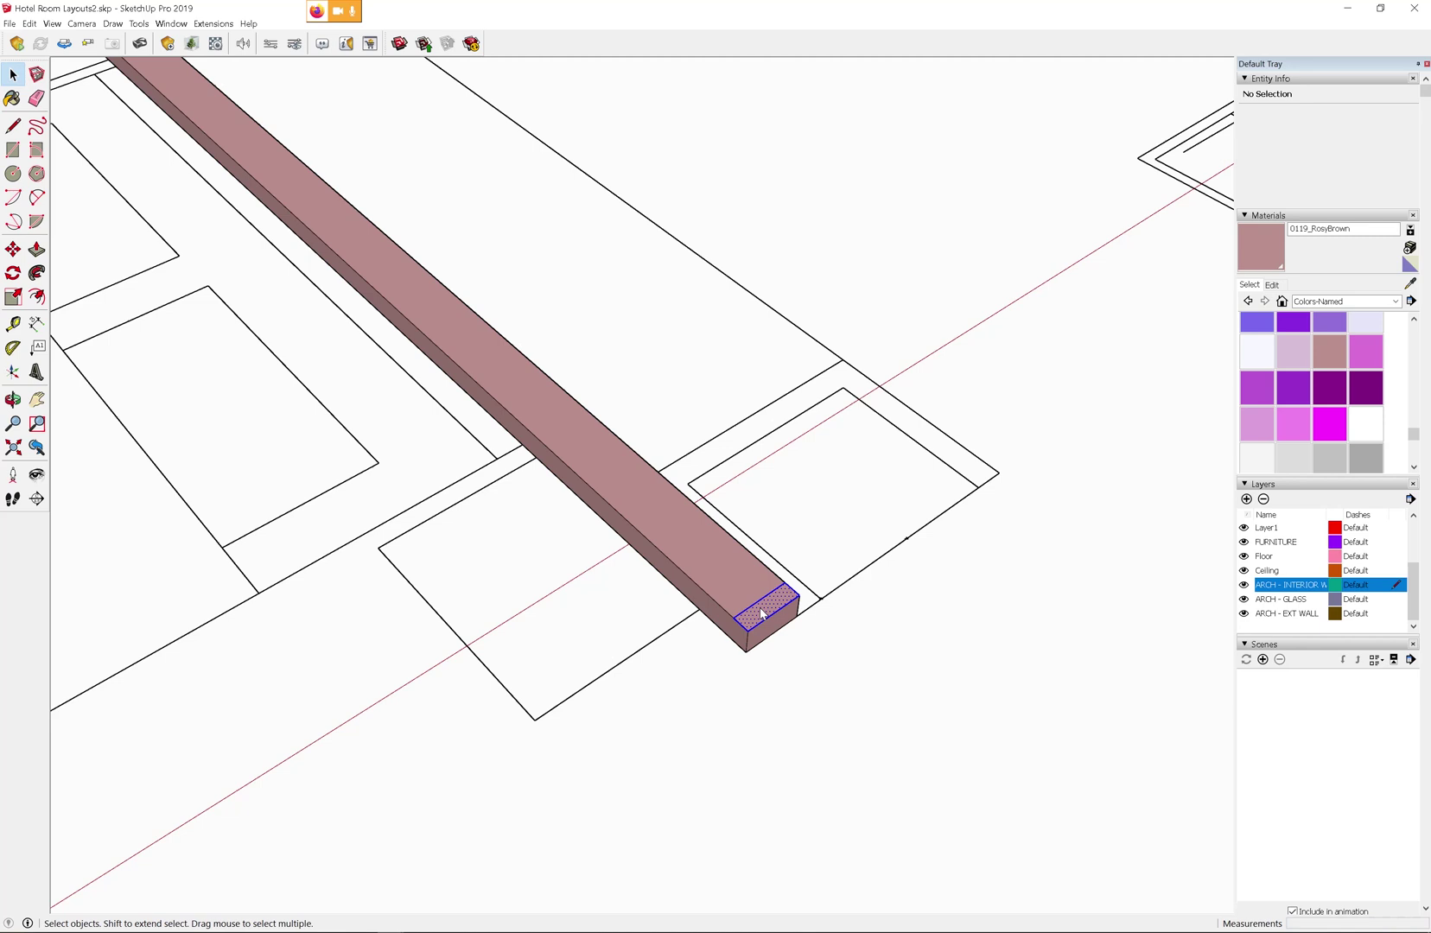
{"action": "right_click", "coordinate": [760, 608]}
{"action": "left_click", "coordinate": [811, 724]}
{"action": "right_click", "coordinate": [766, 604]}
{"action": "left_click", "coordinate": [818, 675]}
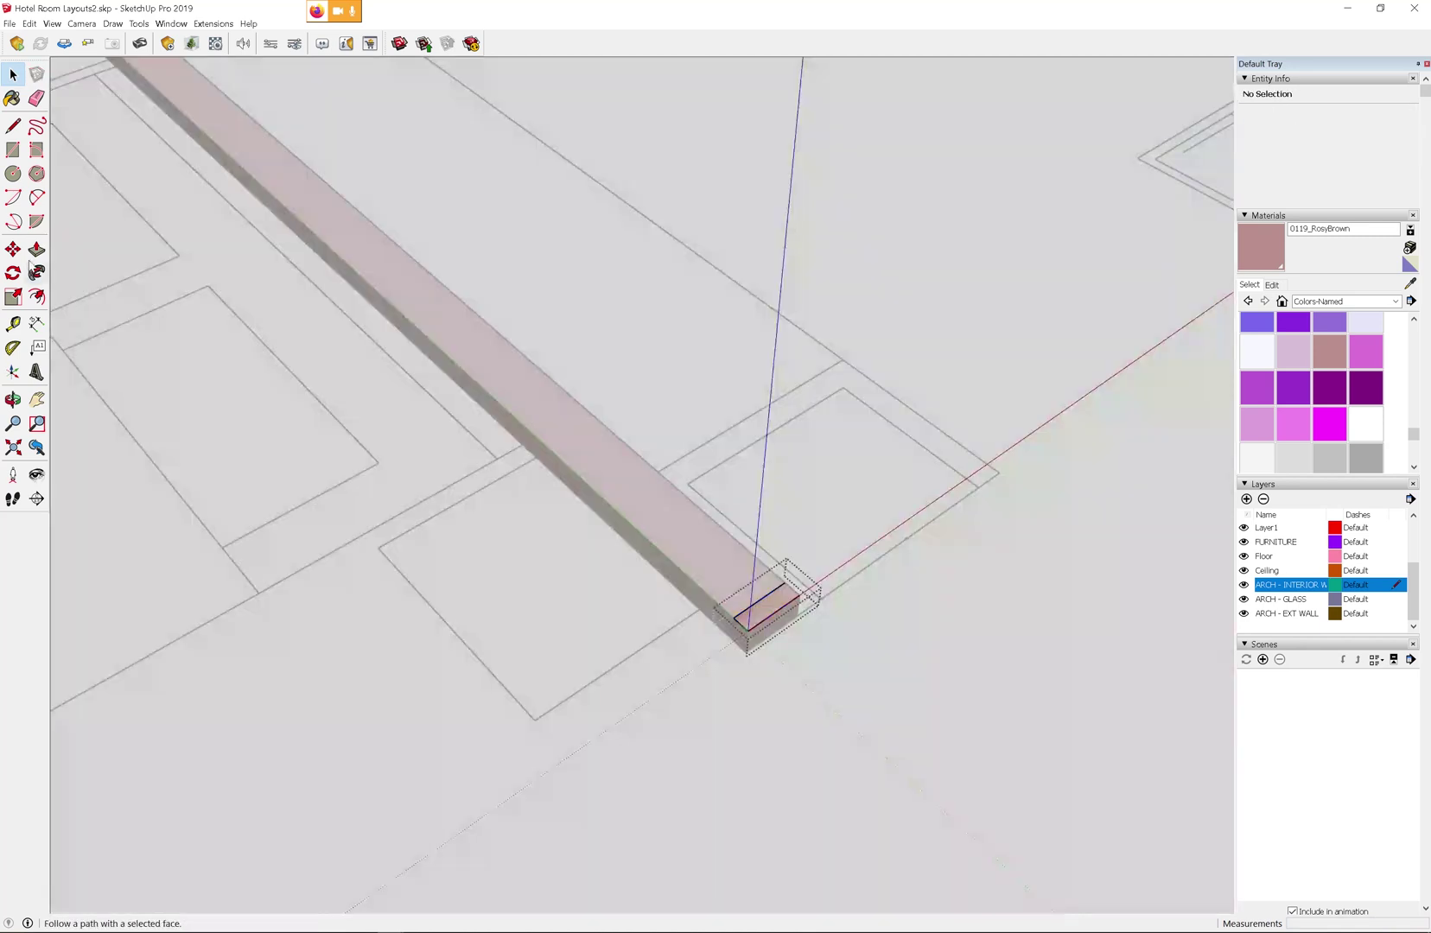
{"action": "scroll", "coordinate": [761, 612], "scroll_direction": "down", "scroll_amount": 3}
{"action": "left_click", "coordinate": [712, 76]}
Select all geometry of the full-height slat and make it a component
{"action": "left_click", "coordinate": [15, 89]}
{"action": "triple_click", "coordinate": [771, 577]}
{"action": "right_click", "coordinate": [772, 578]}
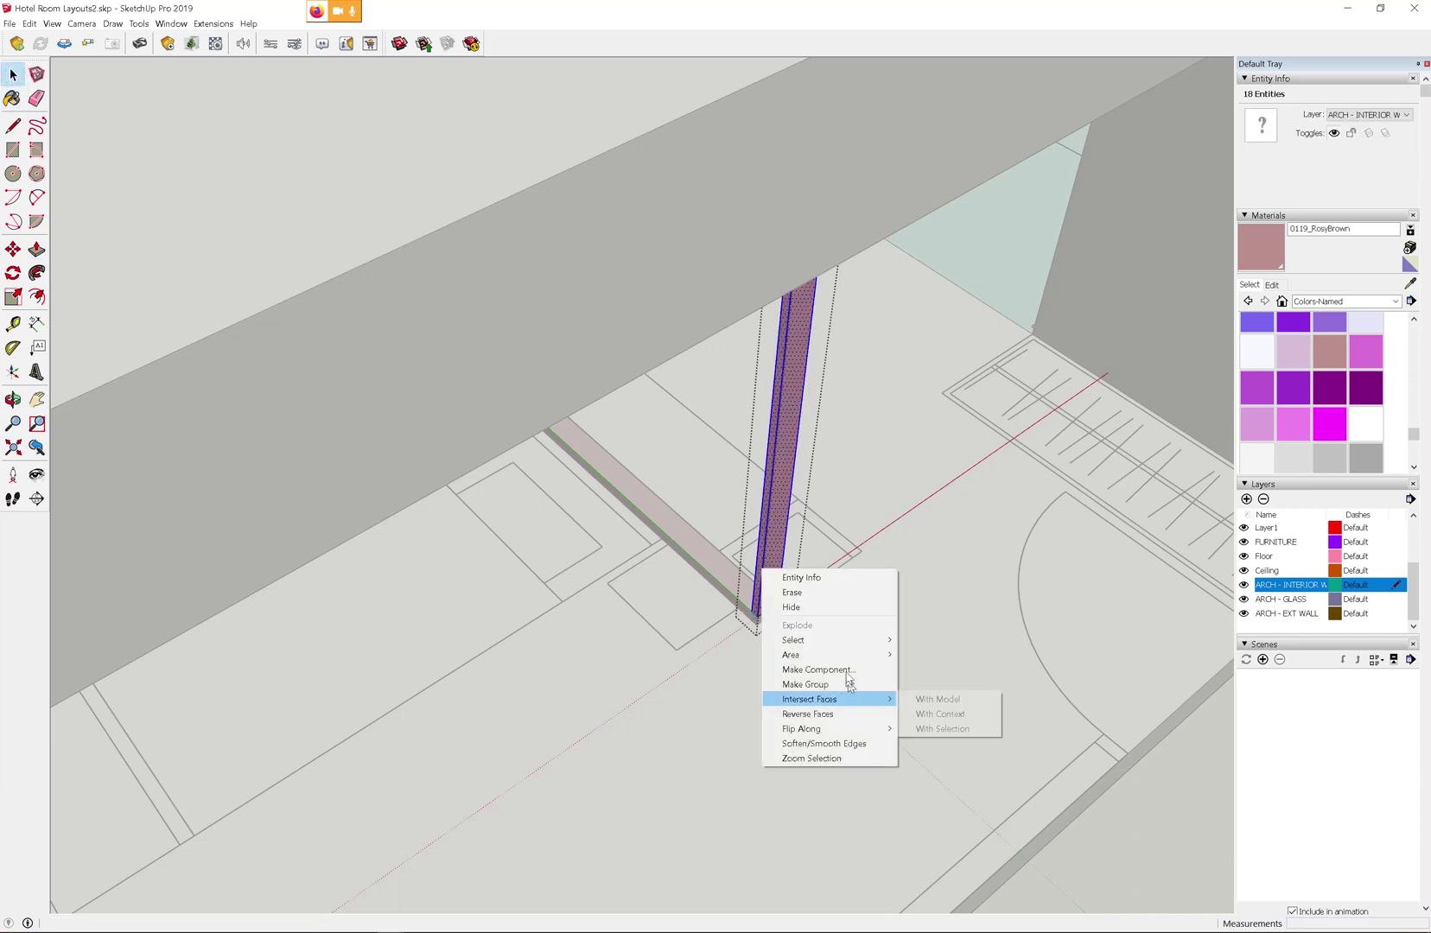
{"action": "left_click", "coordinate": [835, 669]}
{"action": "left_click", "coordinate": [734, 616]}
Copy the slat to the far end of the partition base and fill the gap with an evenly divided array of /50
{"action": "scroll", "coordinate": [726, 553], "scroll_direction": "down", "scroll_amount": 3}
{"action": "scroll", "coordinate": [708, 492], "scroll_direction": "up", "scroll_amount": 2}
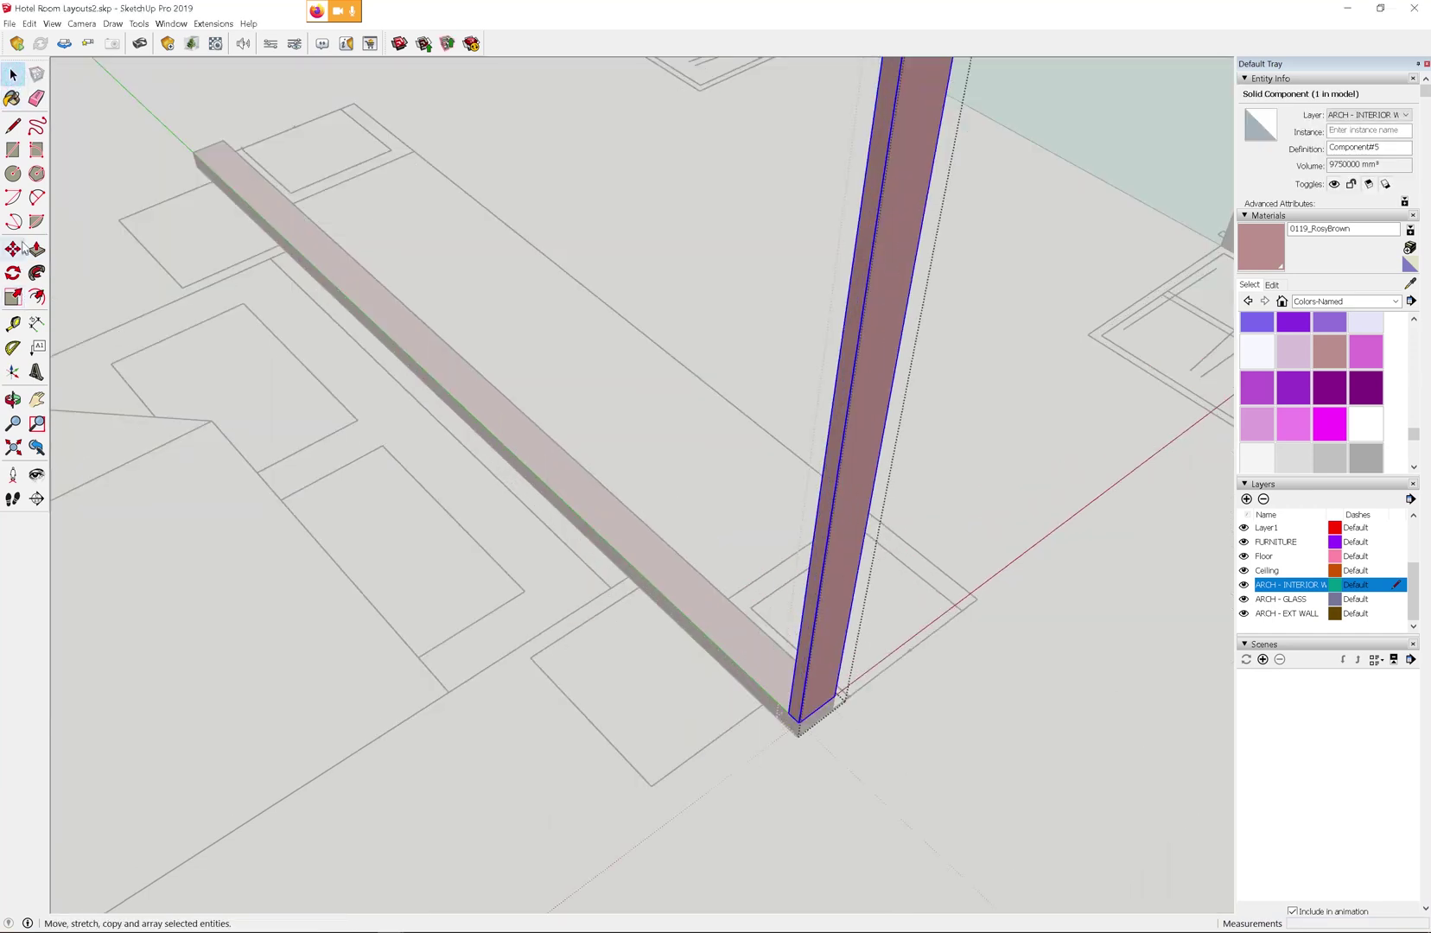
{"action": "middle_click_drag", "start_coordinate": [932, 764], "coordinate": [958, 631]}
{"action": "key", "text": "ctrl"}
{"action": "left_click", "coordinate": [956, 631]}
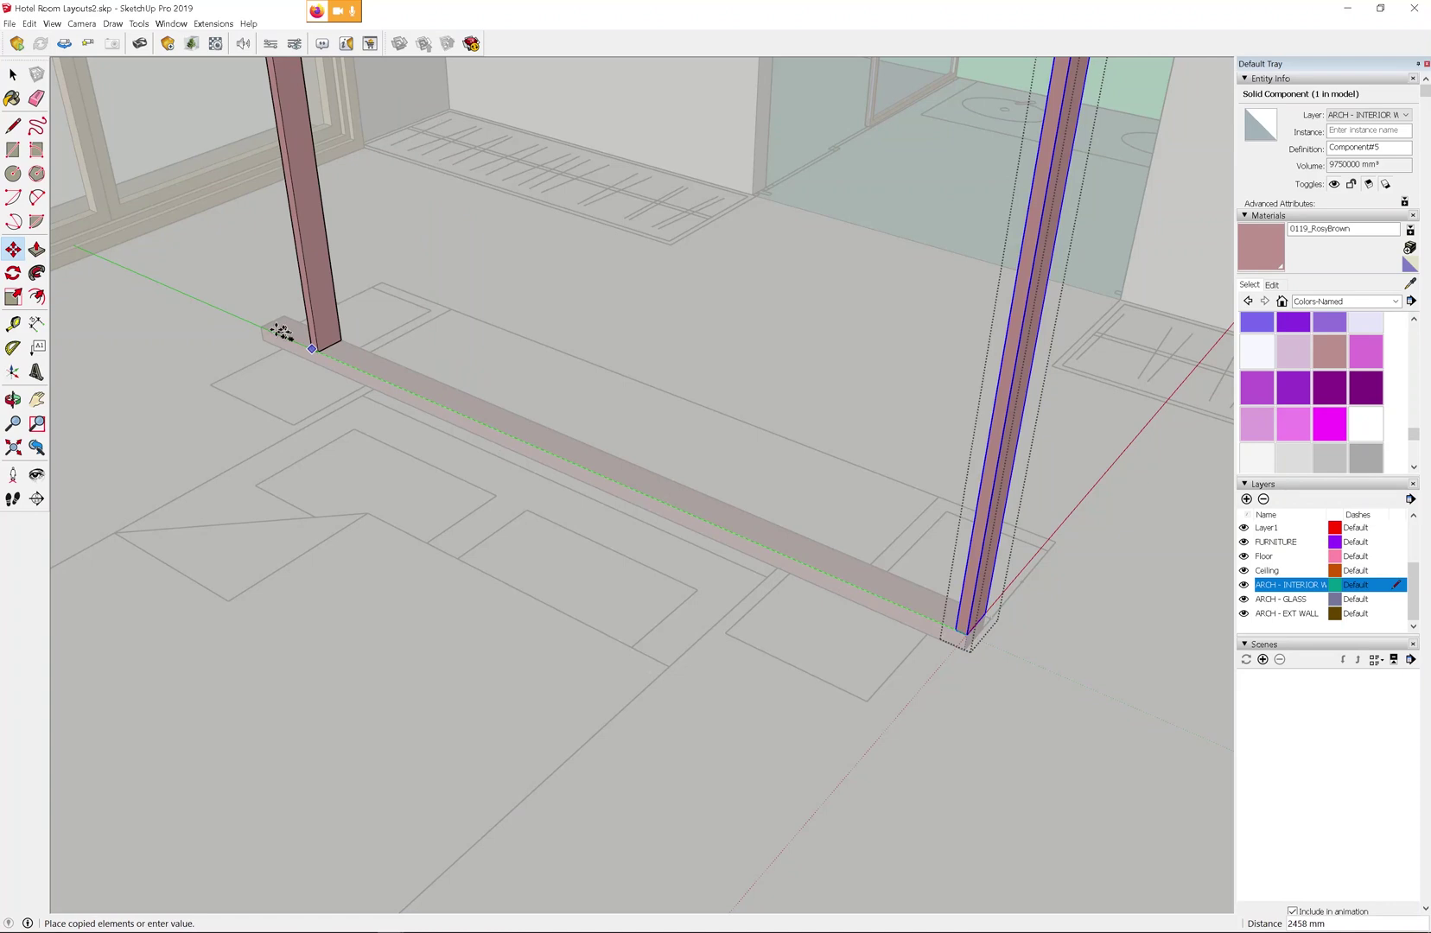
{"action": "left_click", "coordinate": [267, 327]}
{"action": "type", "text": "/"}
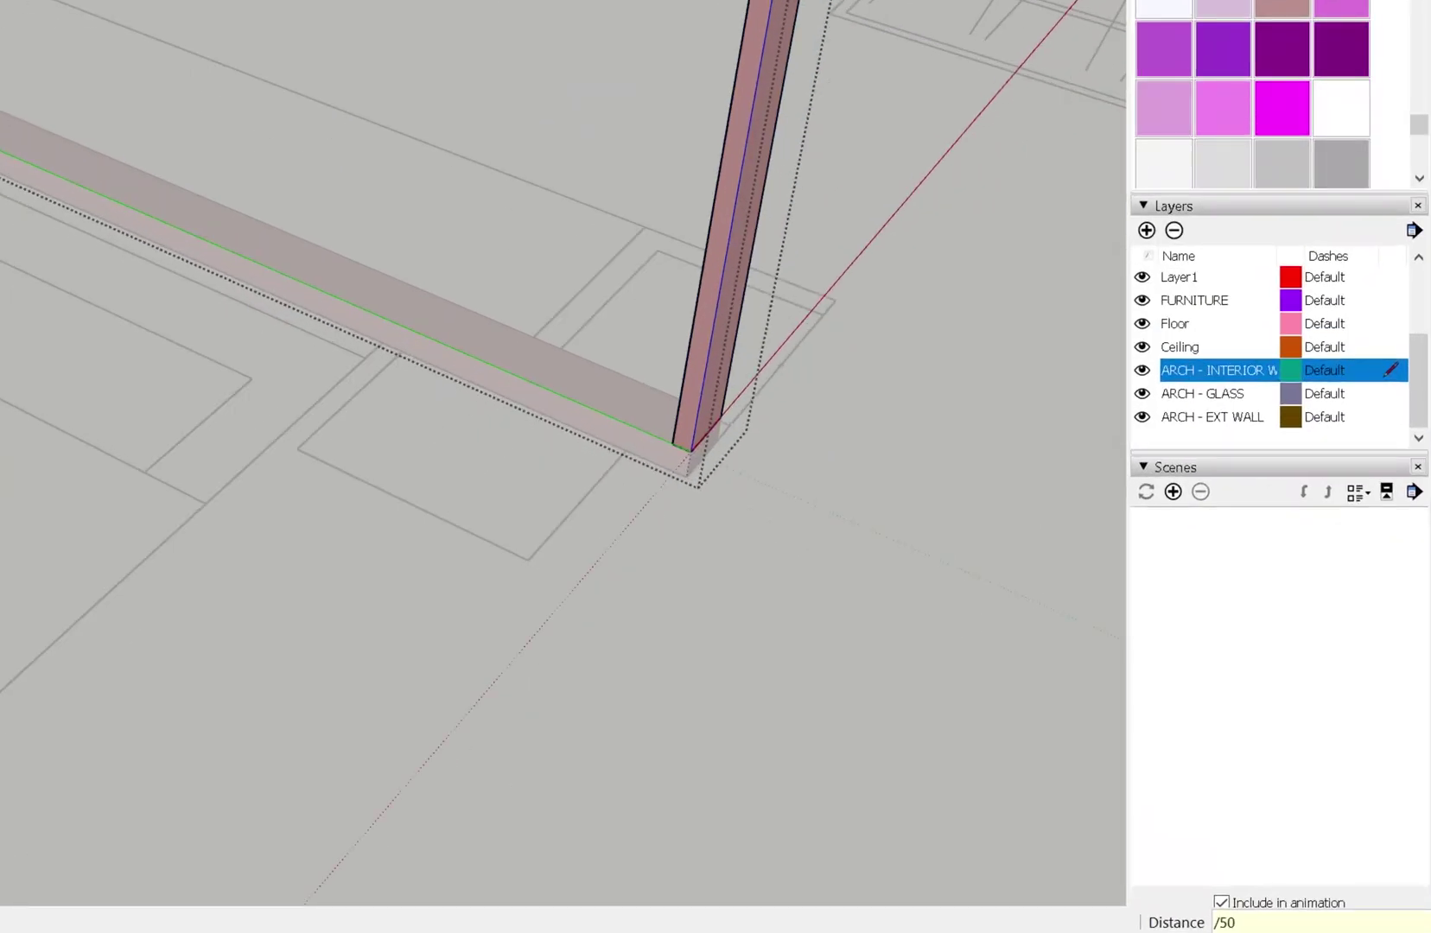
{"action": "type", "text": "50"}
{"action": "key", "text": "Return"}
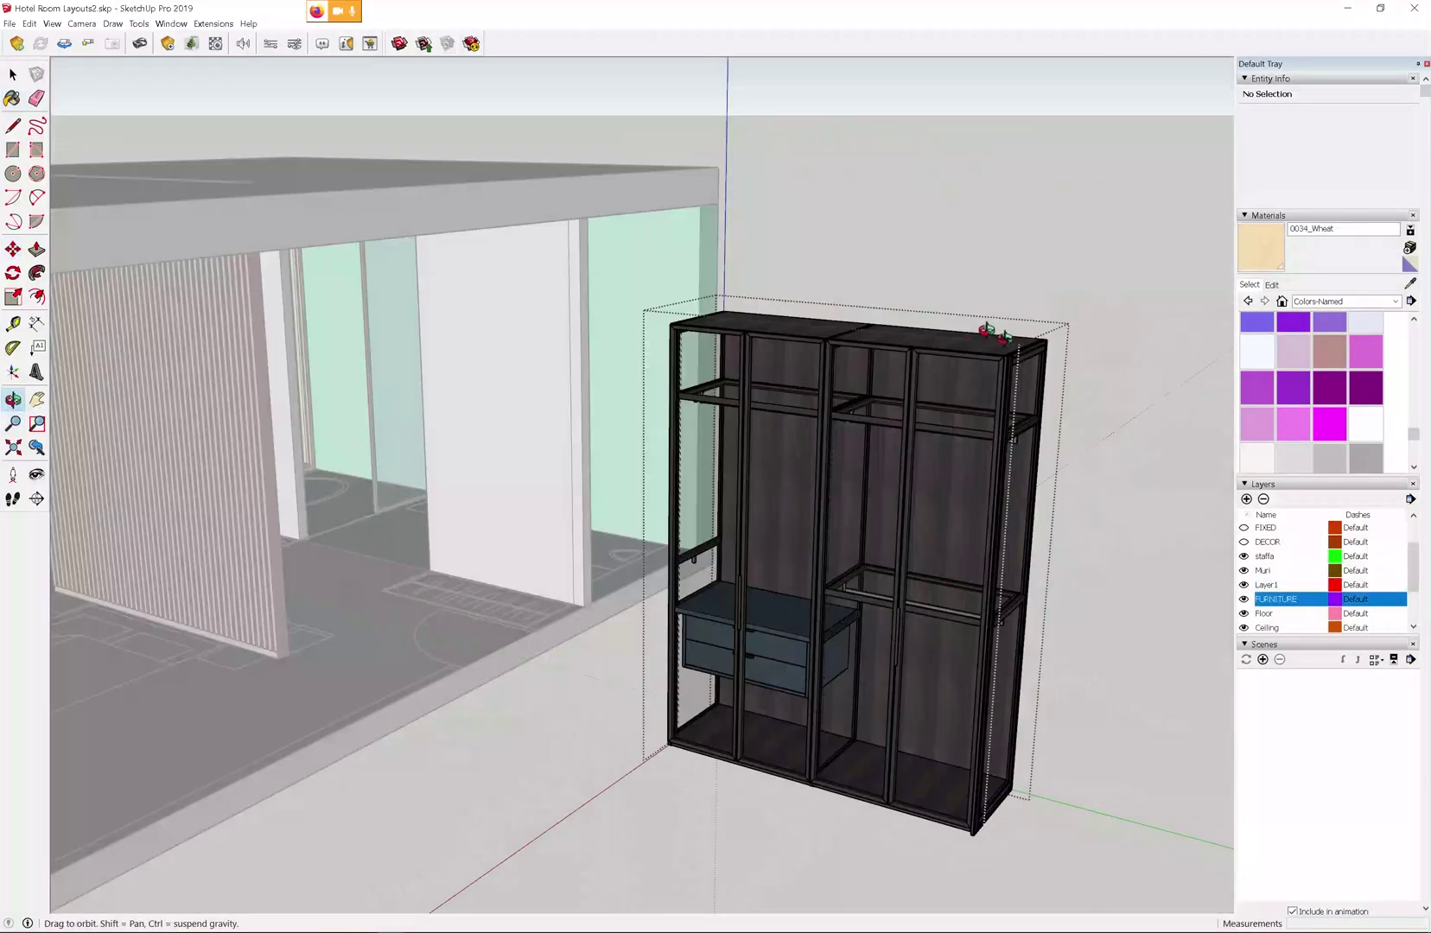
Open the wardrobe's frame group, select all its parts and explode the nested groups
{"action": "scroll", "coordinate": [994, 331], "scroll_direction": "up", "scroll_amount": 10}
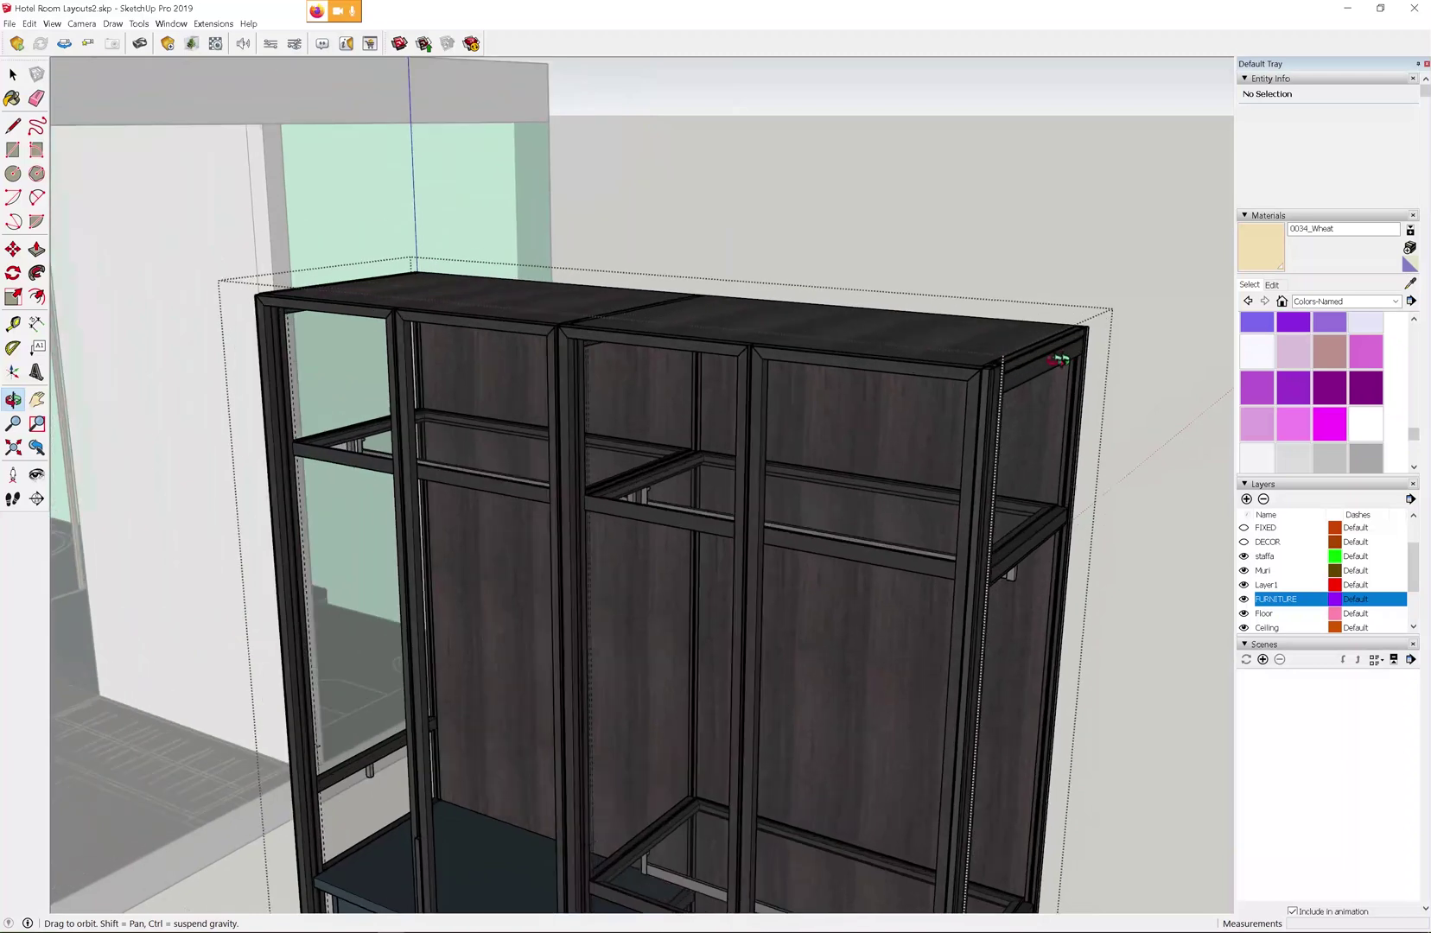
{"action": "right_click", "coordinate": [870, 393]}
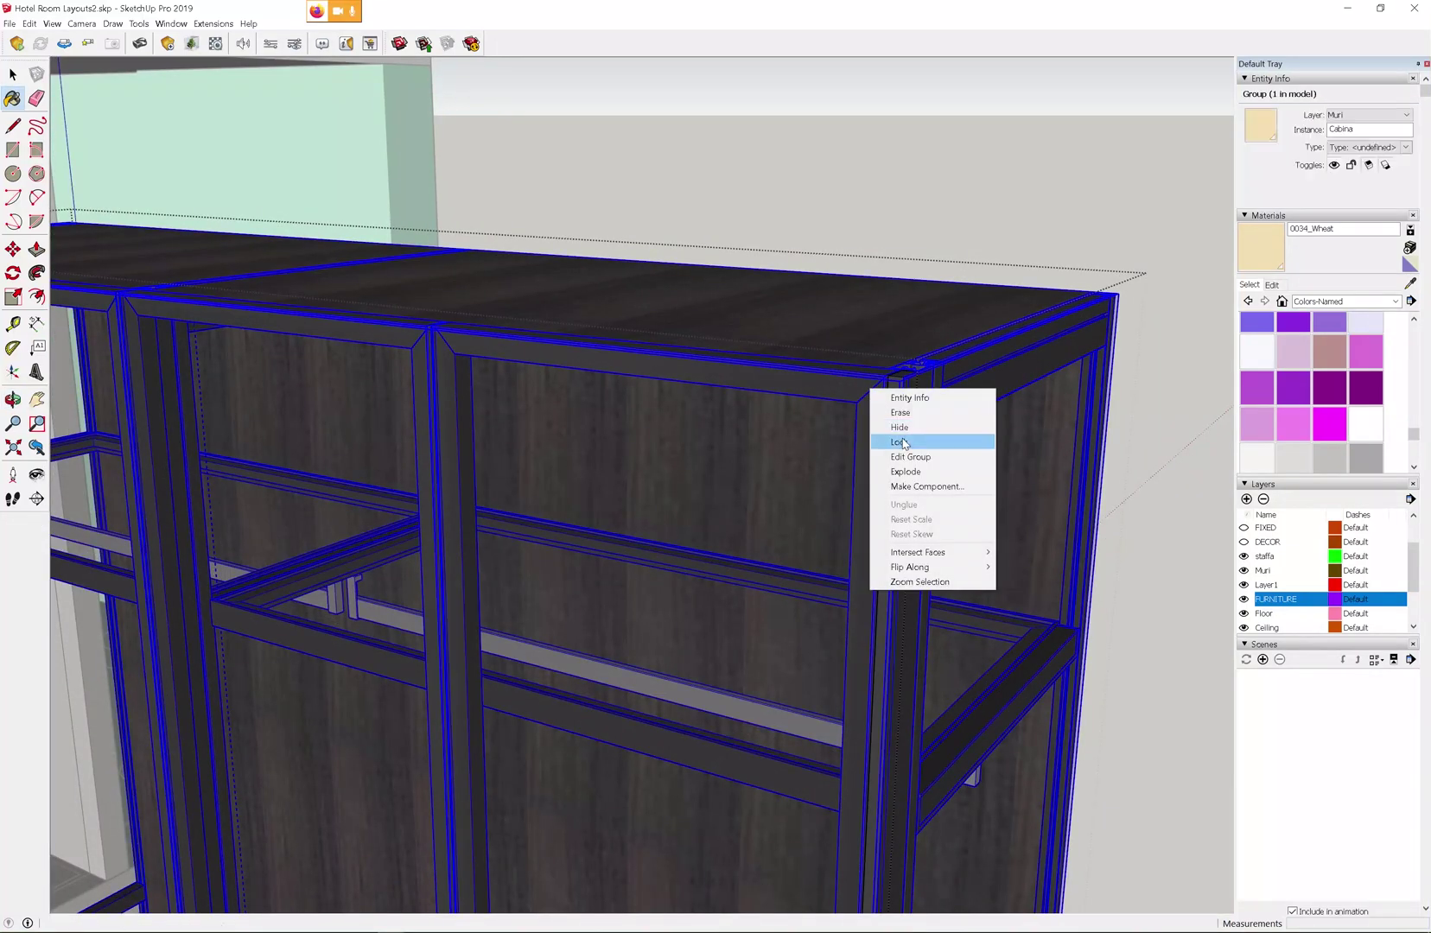
{"action": "left_click", "coordinate": [928, 448]}
{"action": "left_click", "coordinate": [890, 389]}
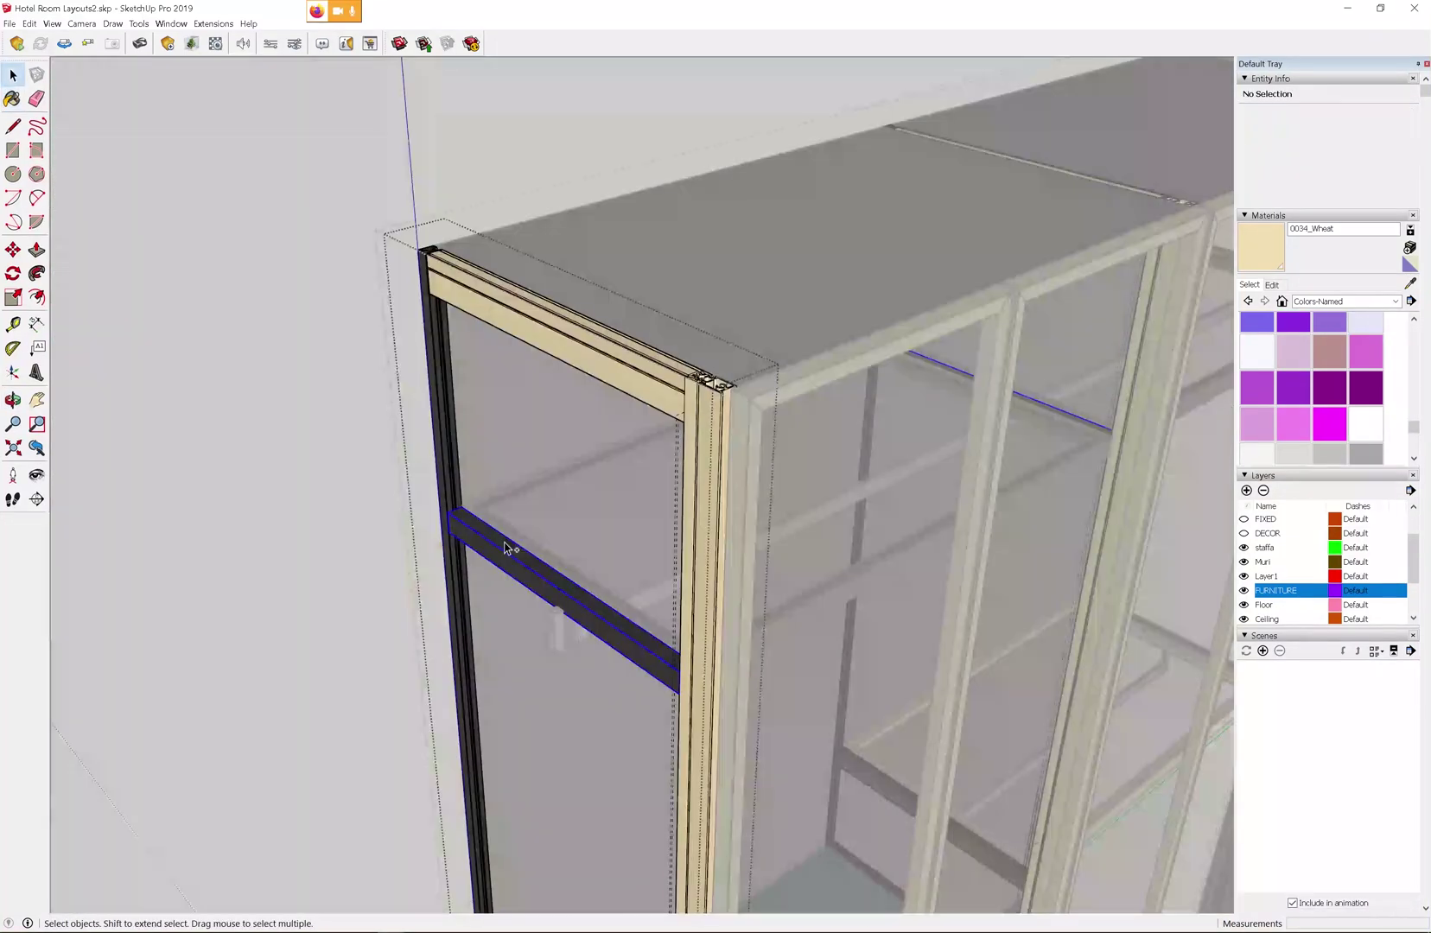
{"action": "key", "text": "ctrl+a"}
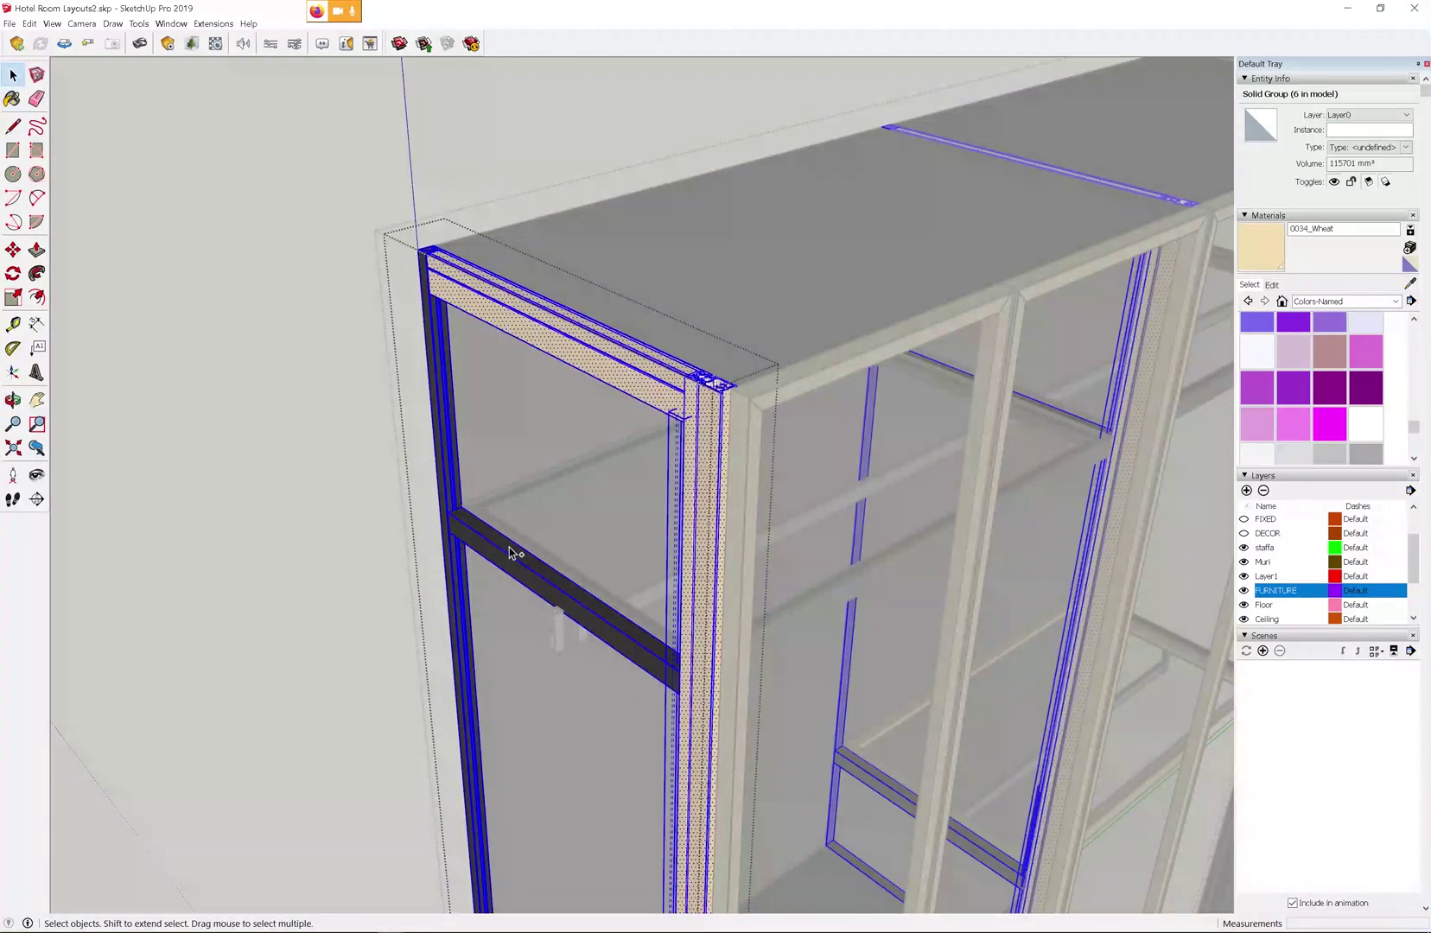
{"action": "right_click", "coordinate": [604, 624]}
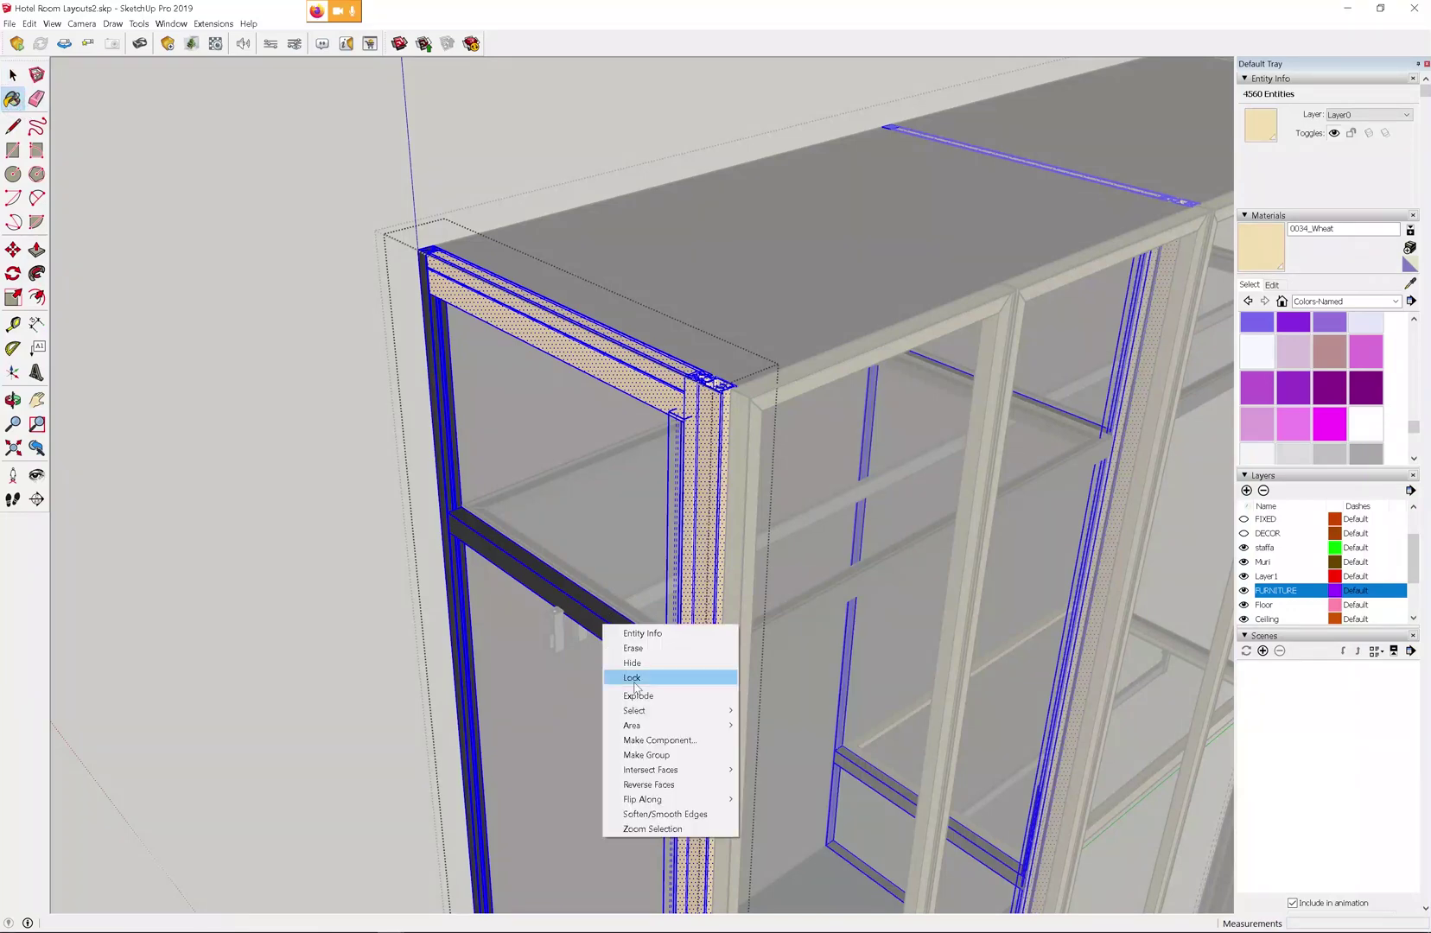
{"action": "left_click", "coordinate": [639, 694]}
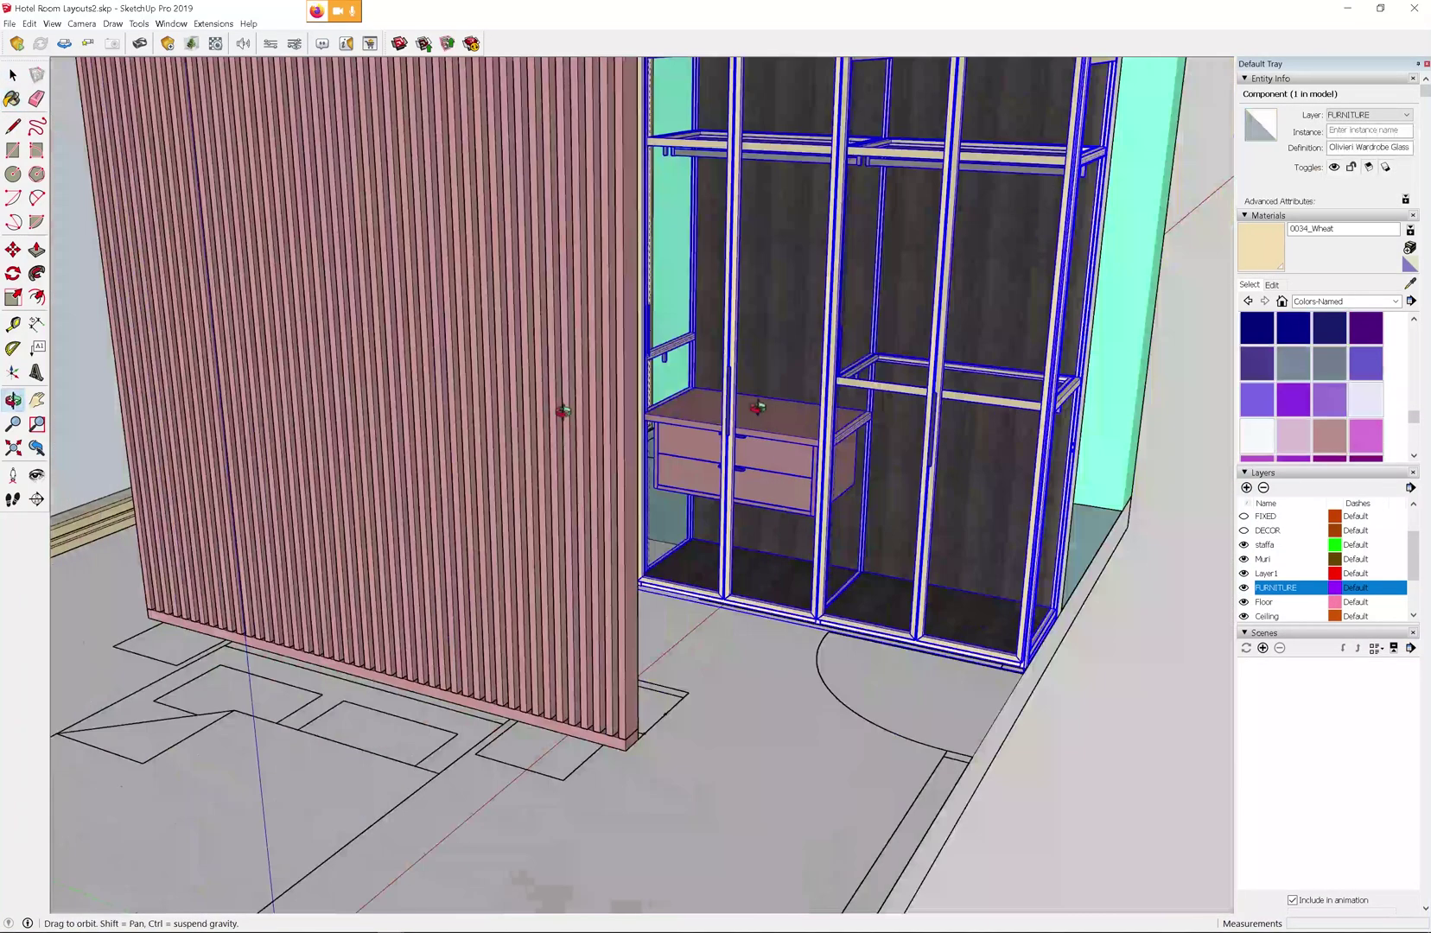
Scale the wardrobe to fit its place against the bathroom partition wall
{"action": "middle_click_drag", "start_coordinate": [559, 409], "coordinate": [812, 371]}
{"action": "key", "text": "s"}
{"action": "left_click_drag", "start_coordinate": [812, 372], "coordinate": [696, 347]}
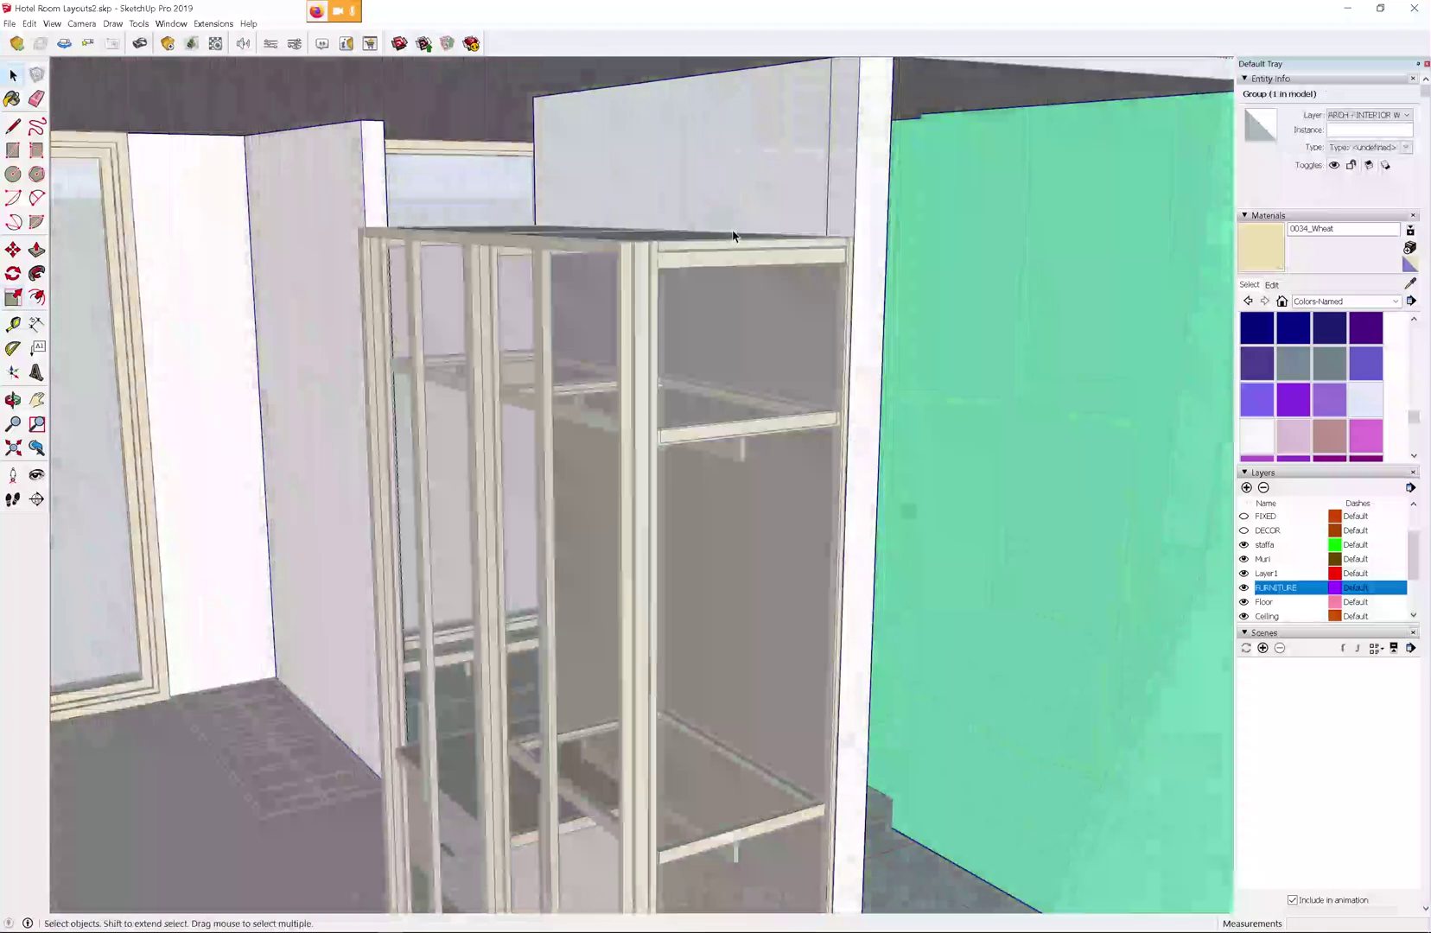
Draw a rectangle of about 1598 × 396 mm on the wall between the wardrobe's top and the ceiling
{"action": "key", "text": "r"}
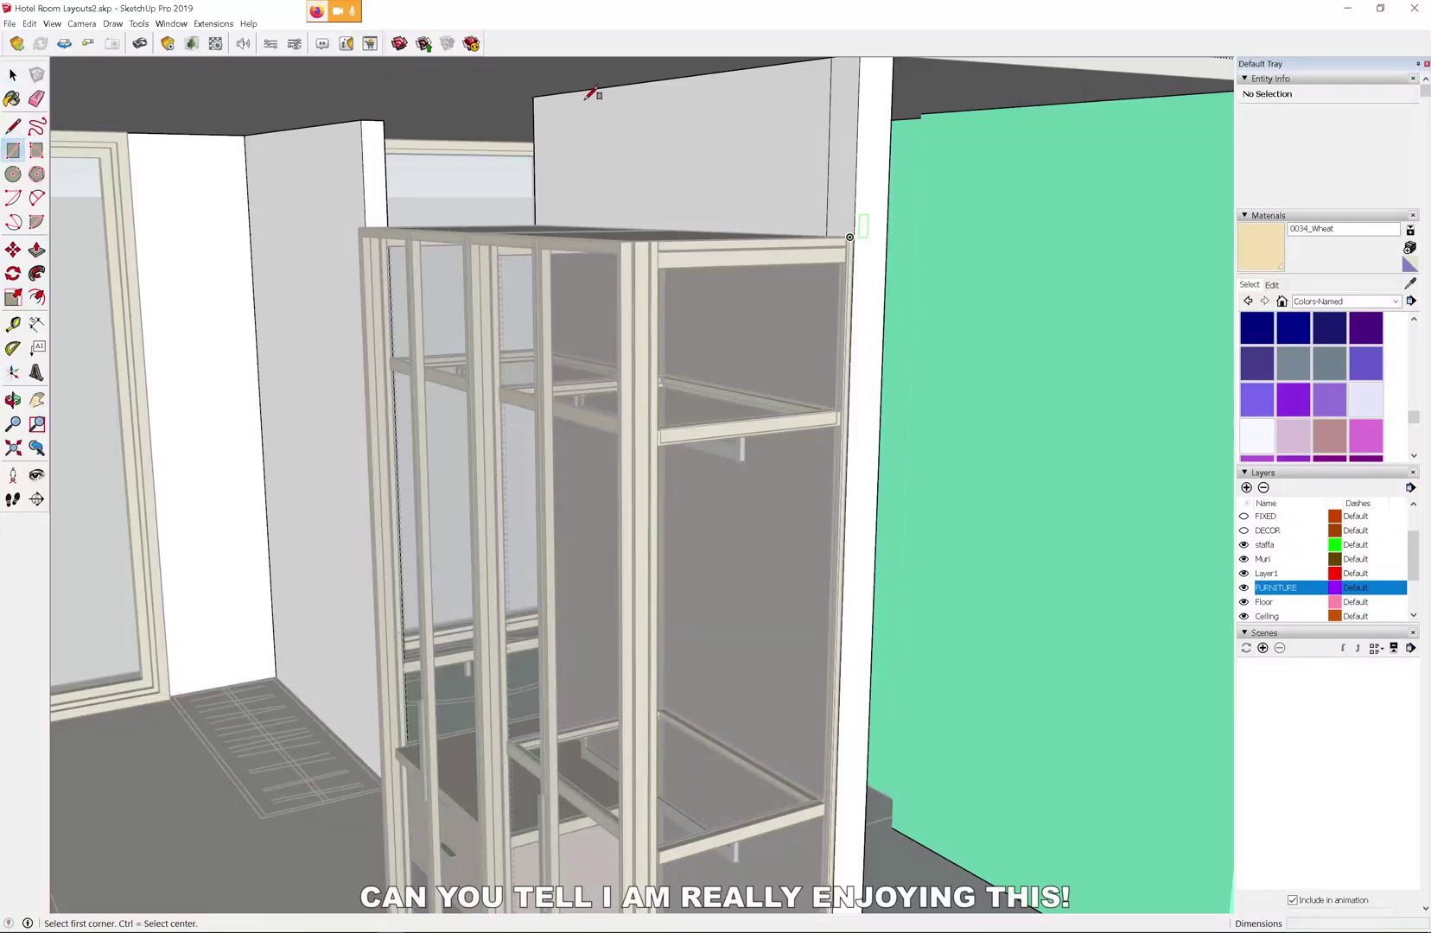
{"action": "scroll", "coordinate": [534, 96], "scroll_direction": "up", "scroll_amount": 3}
{"action": "scroll", "coordinate": [485, 279], "scroll_direction": "down", "scroll_amount": 2}
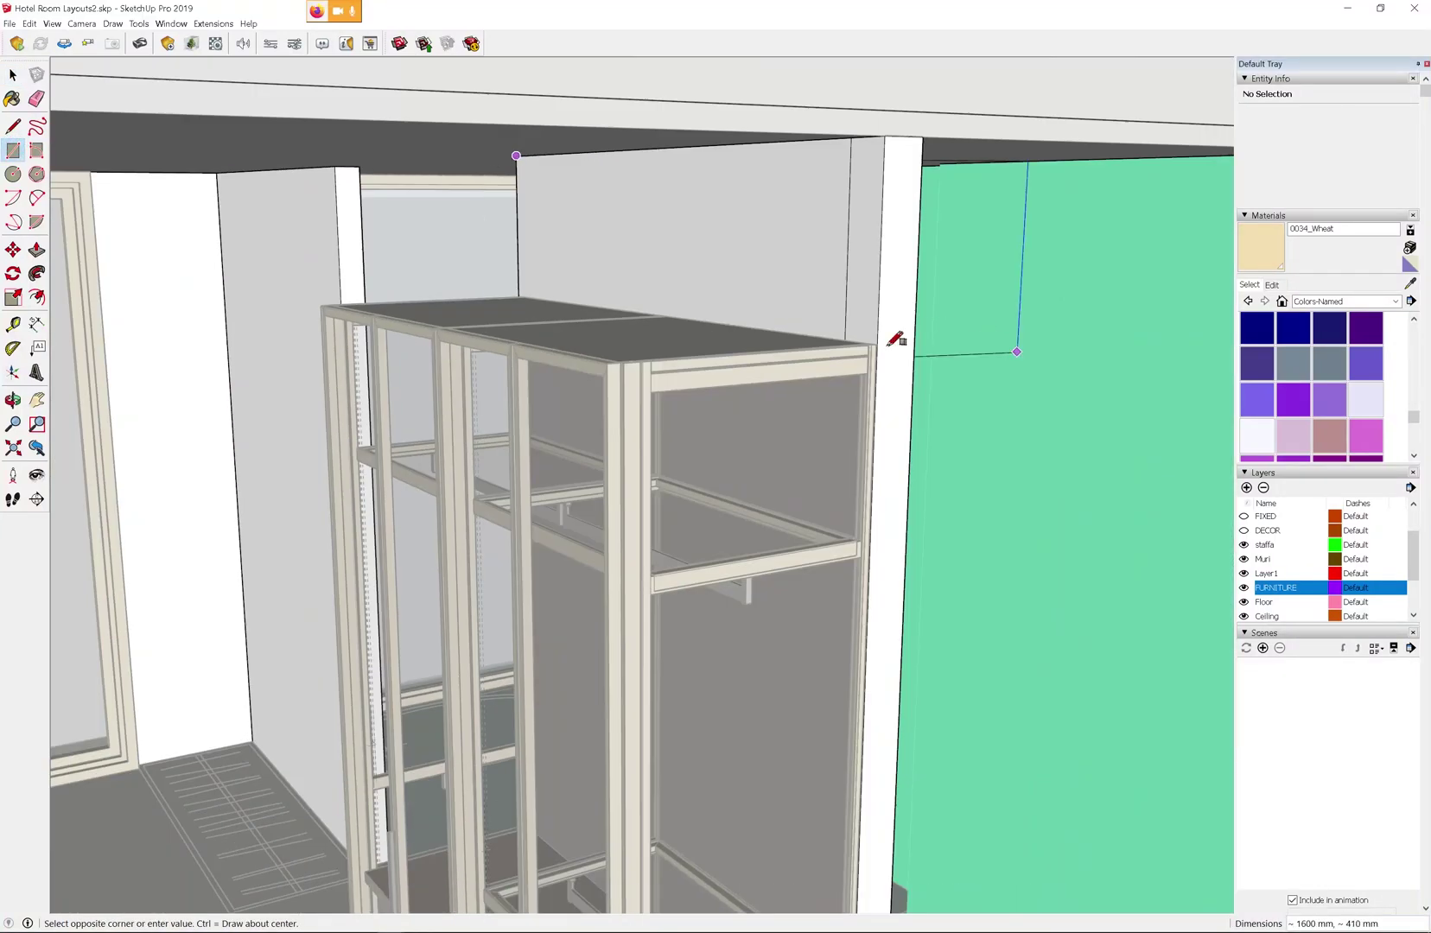
{"action": "scroll", "coordinate": [877, 343], "scroll_direction": "up", "scroll_amount": 5}
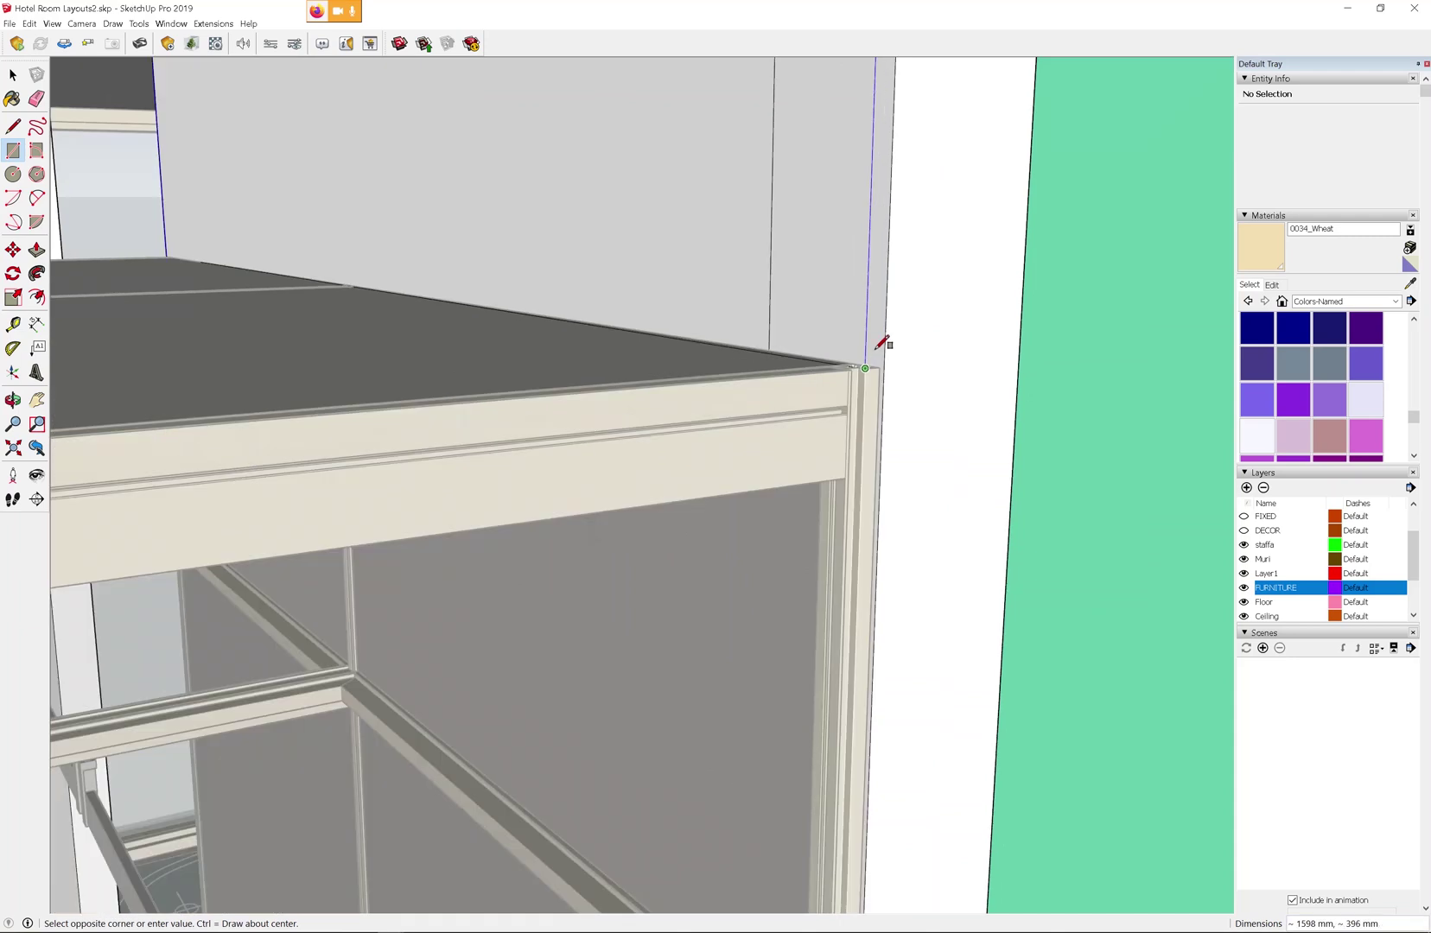
{"action": "left_click", "coordinate": [897, 379]}
{"action": "scroll", "coordinate": [1054, 415], "scroll_direction": "down", "scroll_amount": 5}
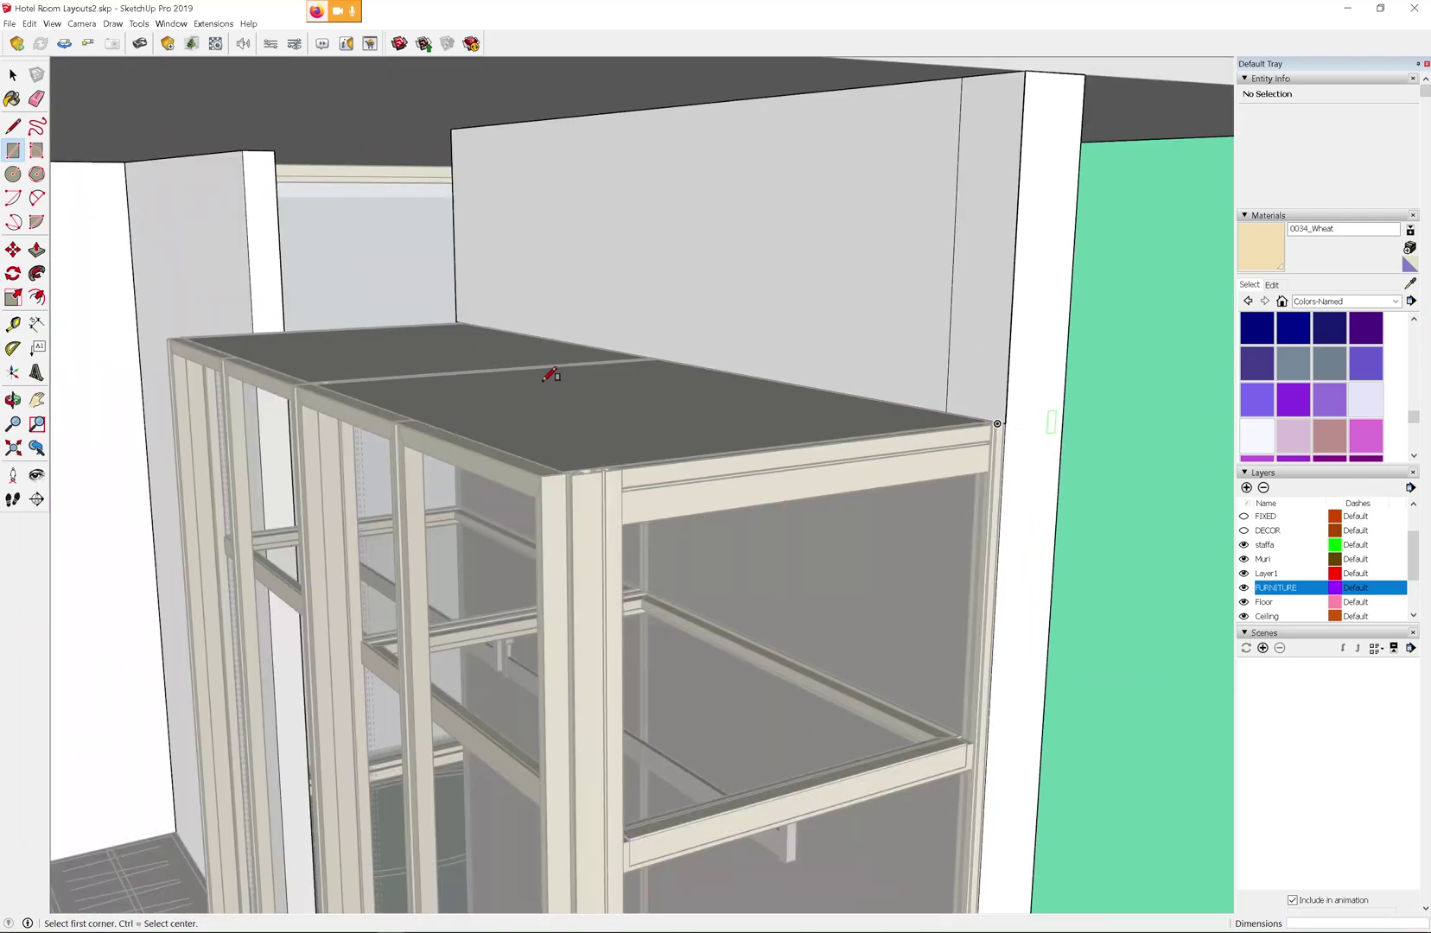
Extrude the rectangle above the wardrobe about 621 mm, out to the wardrobe's front edge, as a bulkhead
{"action": "left_click", "coordinate": [37, 252]}
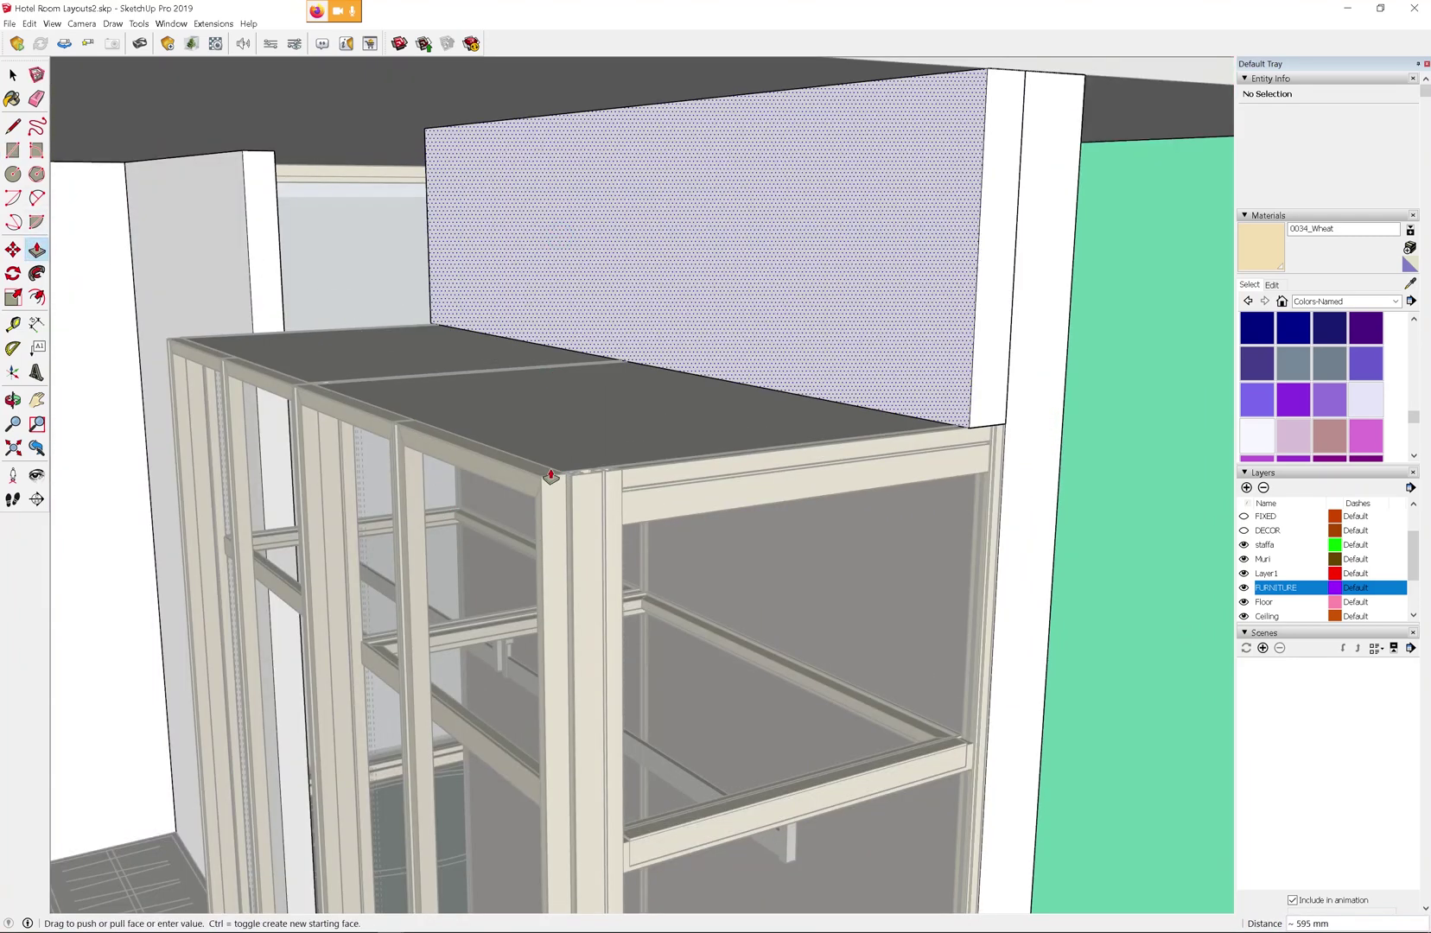
{"action": "left_click", "coordinate": [544, 480]}
{"action": "scroll", "coordinate": [845, 293], "scroll_direction": "down", "scroll_amount": 5}
{"action": "scroll", "coordinate": [1059, 356], "scroll_direction": "down", "scroll_amount": 3}
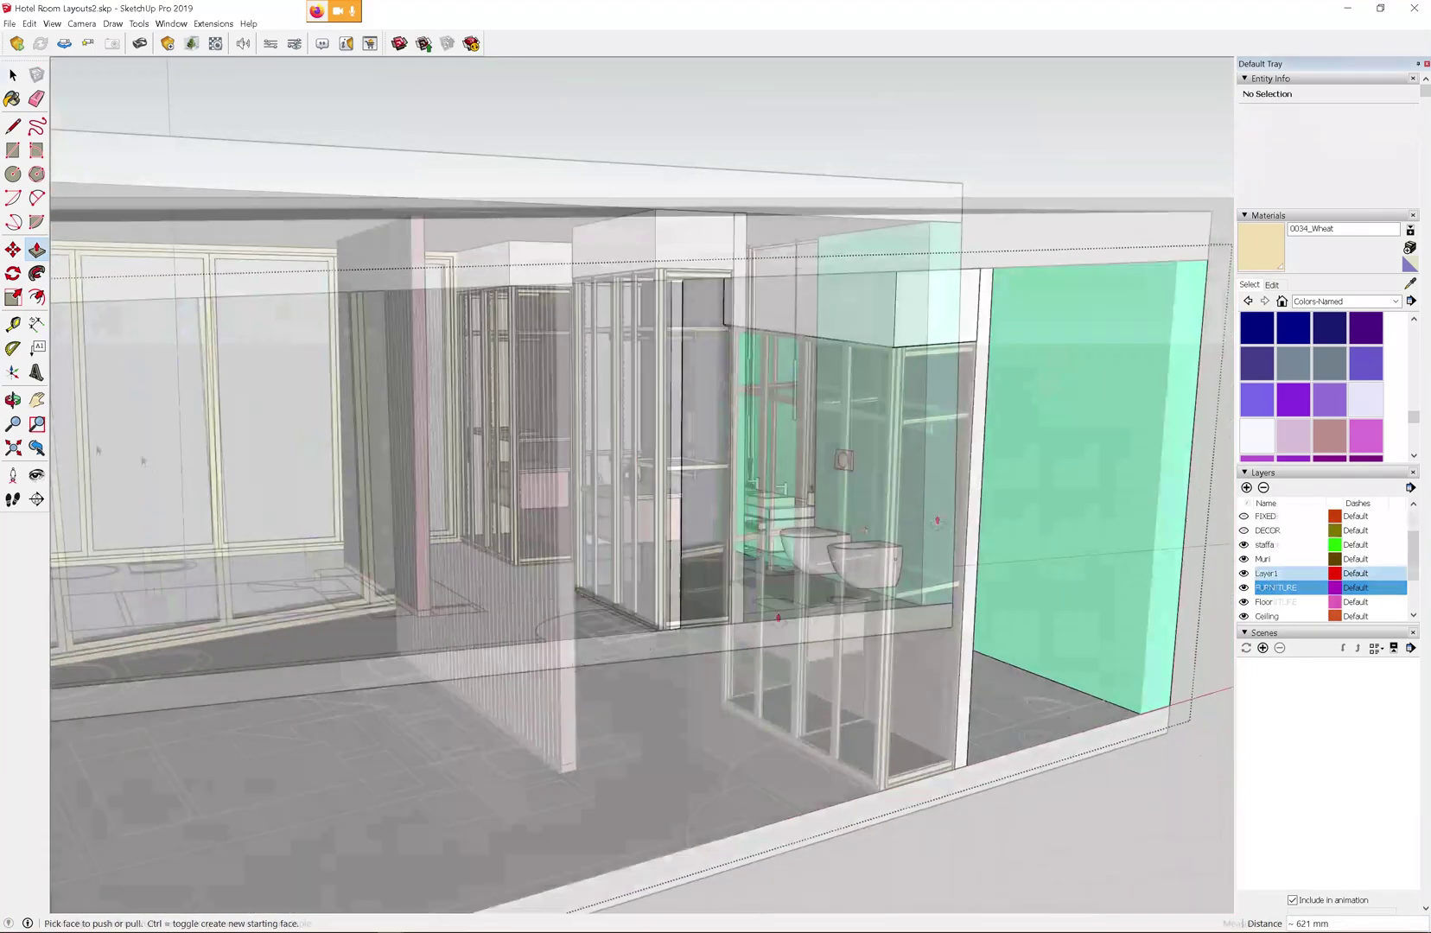
Paste a copy of the slatted partition into the model
{"action": "middle_click_drag", "start_coordinate": [961, 696], "coordinate": [677, 732]}
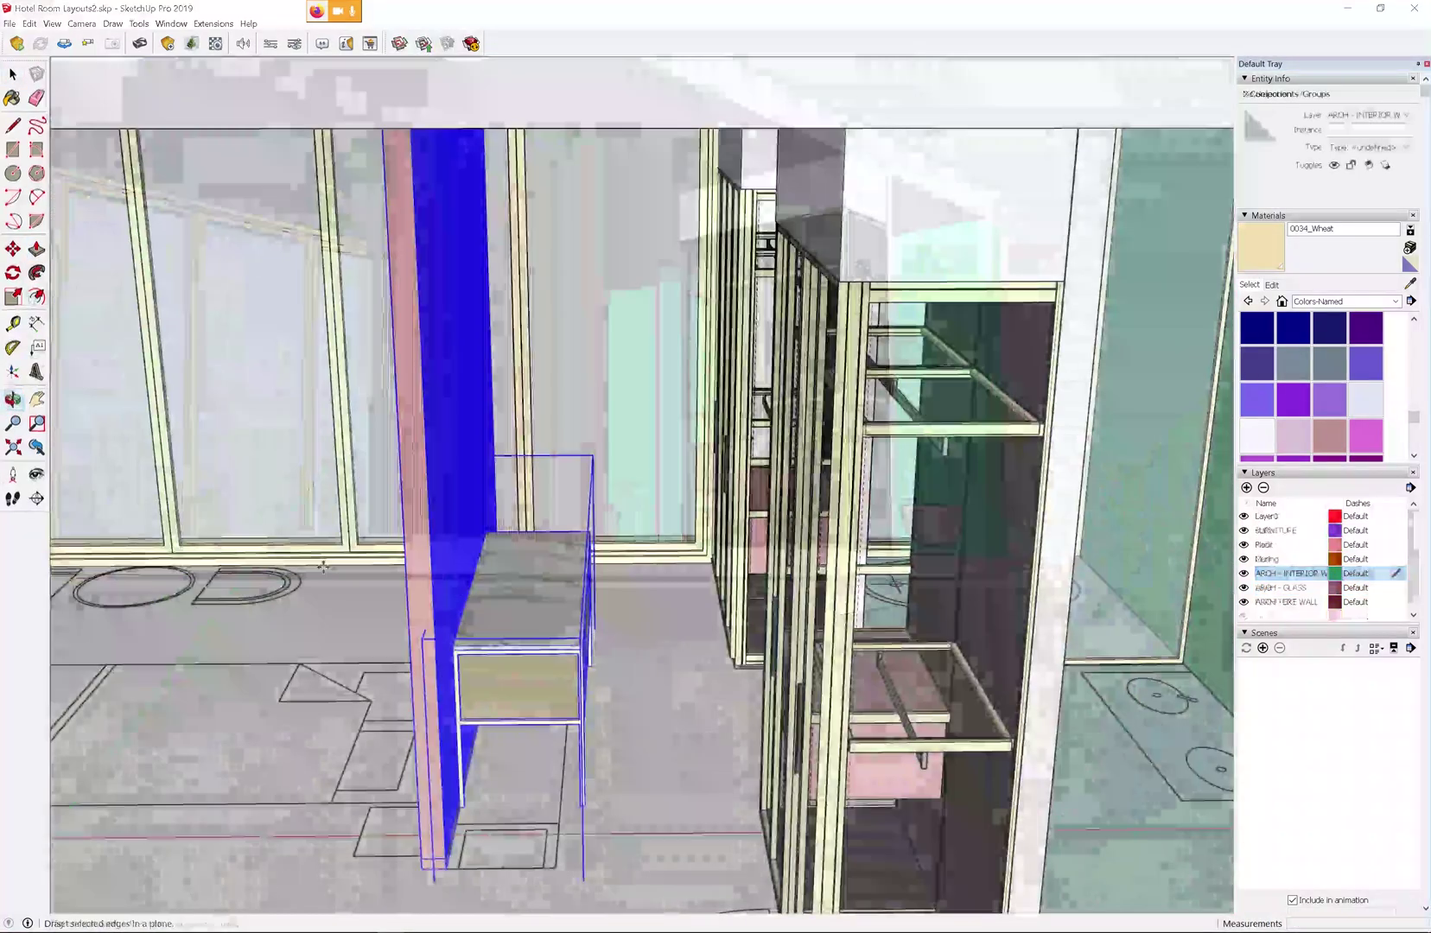
{"action": "key", "text": "ctrl+v"}
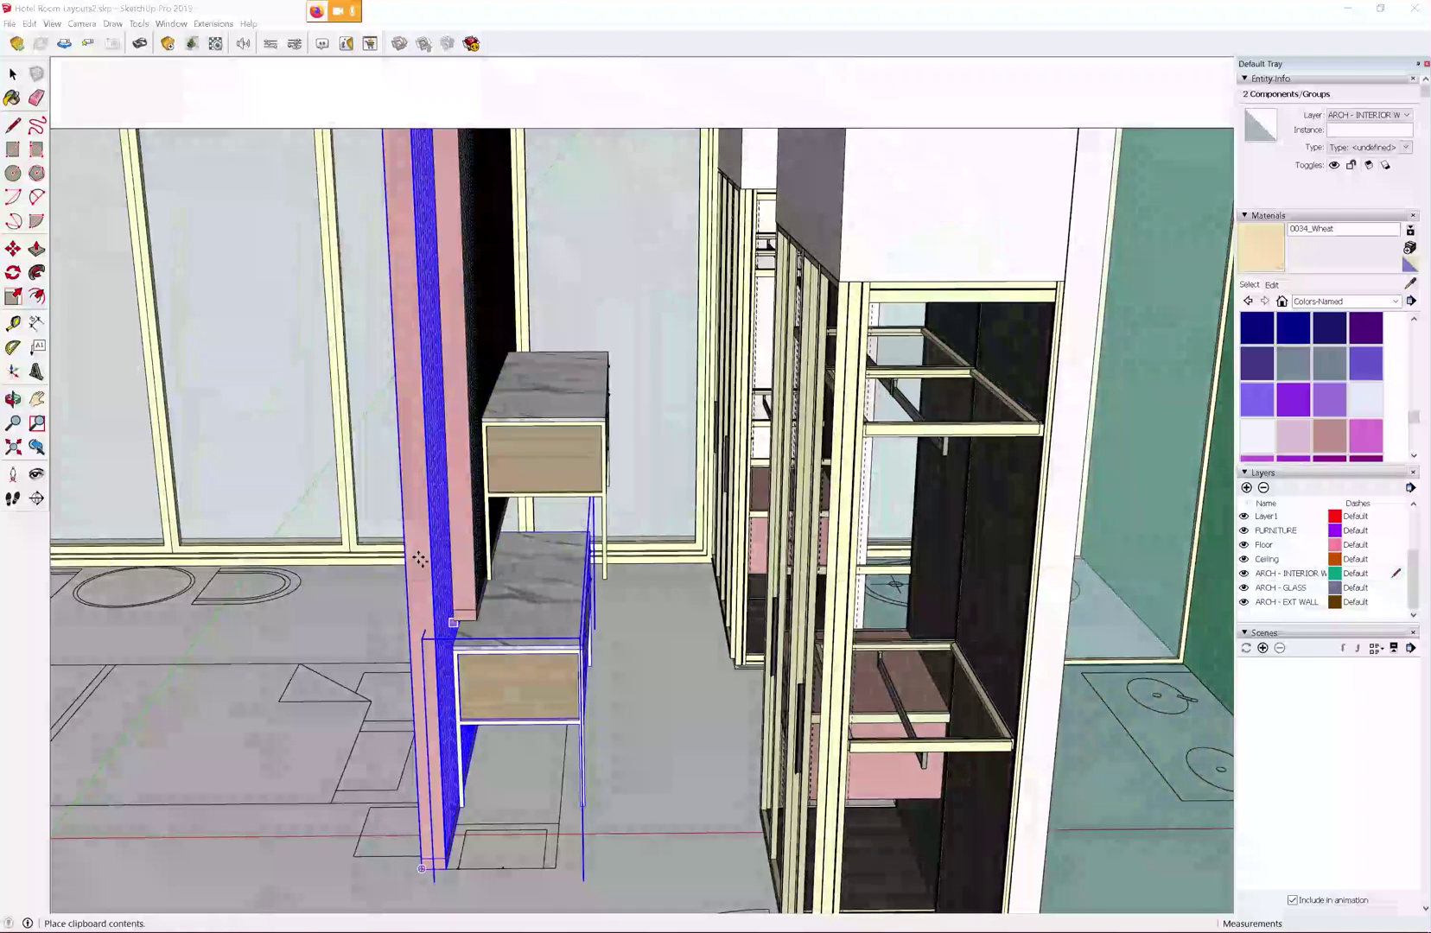
{"action": "scroll", "coordinate": [869, 687], "scroll_direction": "down", "scroll_amount": 10}
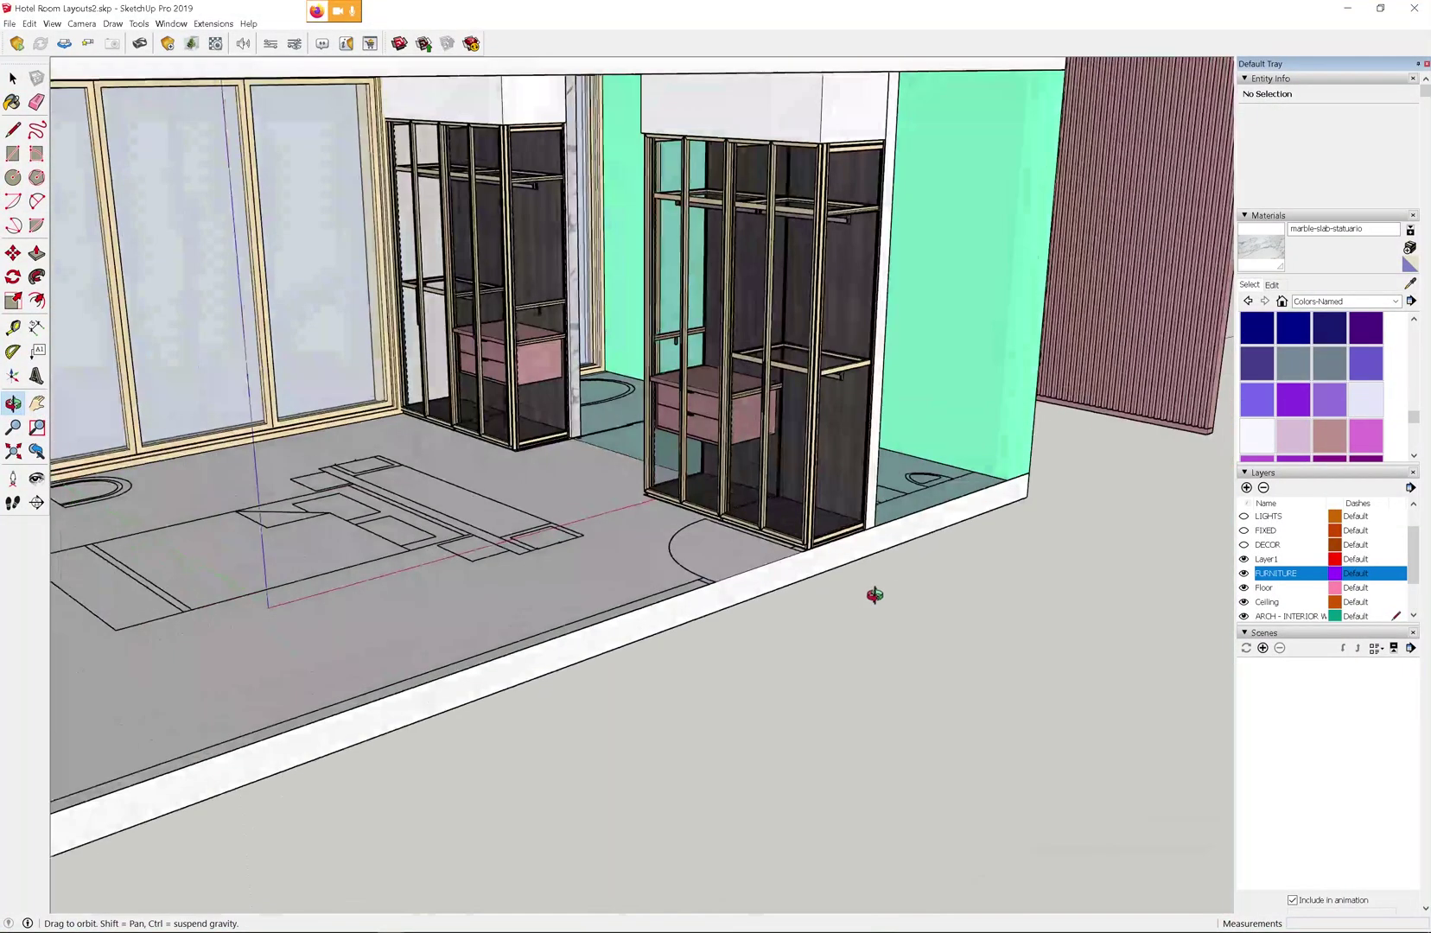
Copy the wardrobe with its bulkhead to a spot outside the room, about 5957 mm away
{"action": "left_click", "coordinate": [13, 78]}
{"action": "left_click", "coordinate": [797, 149]}
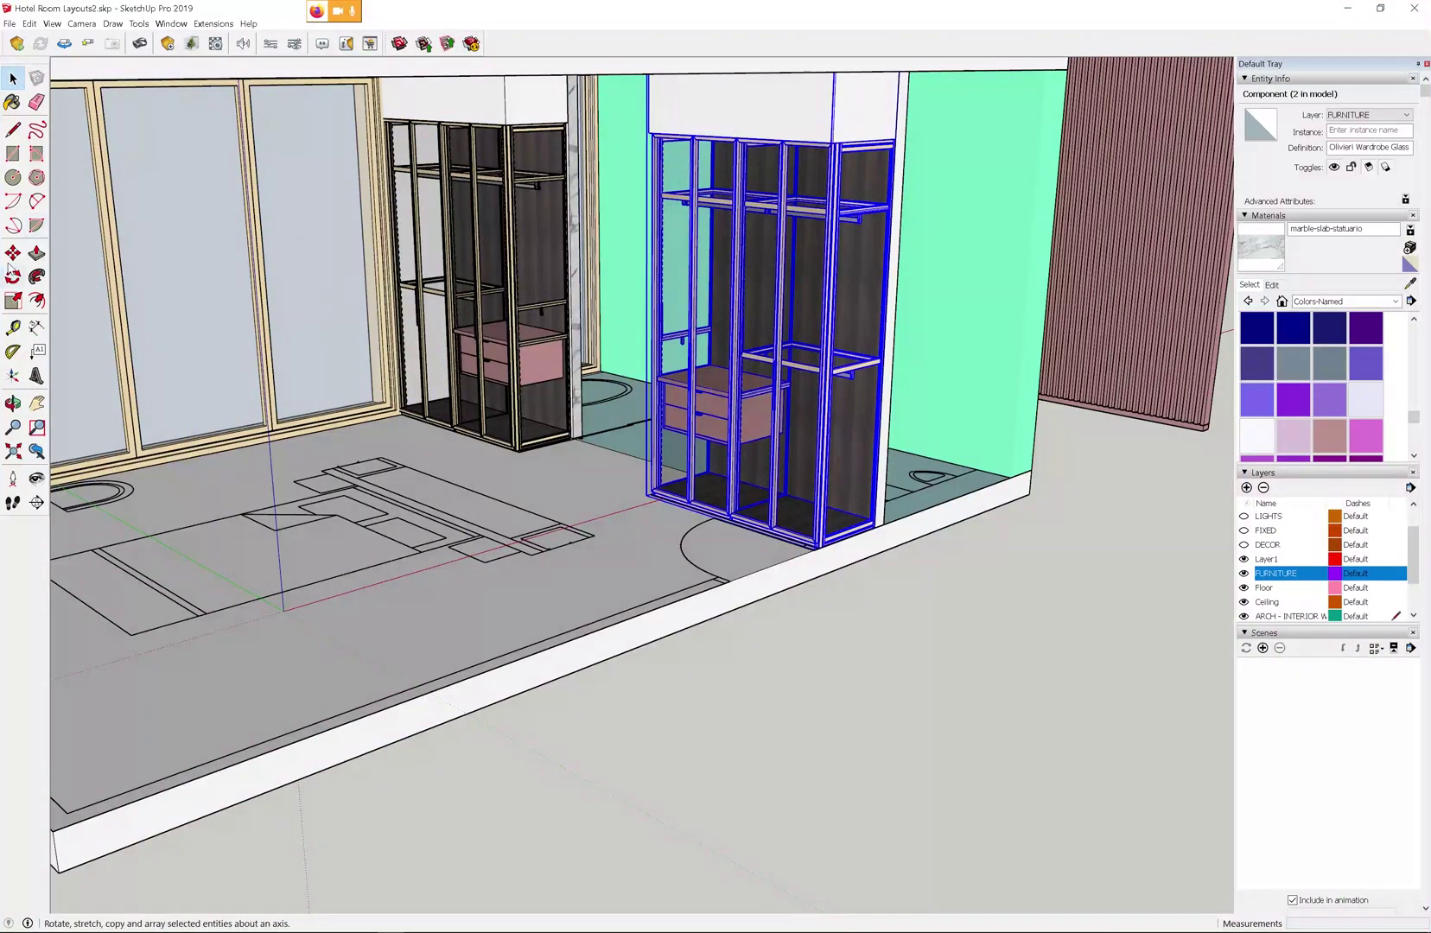
{"action": "scroll", "coordinate": [359, 671], "scroll_direction": "down", "scroll_amount": 3}
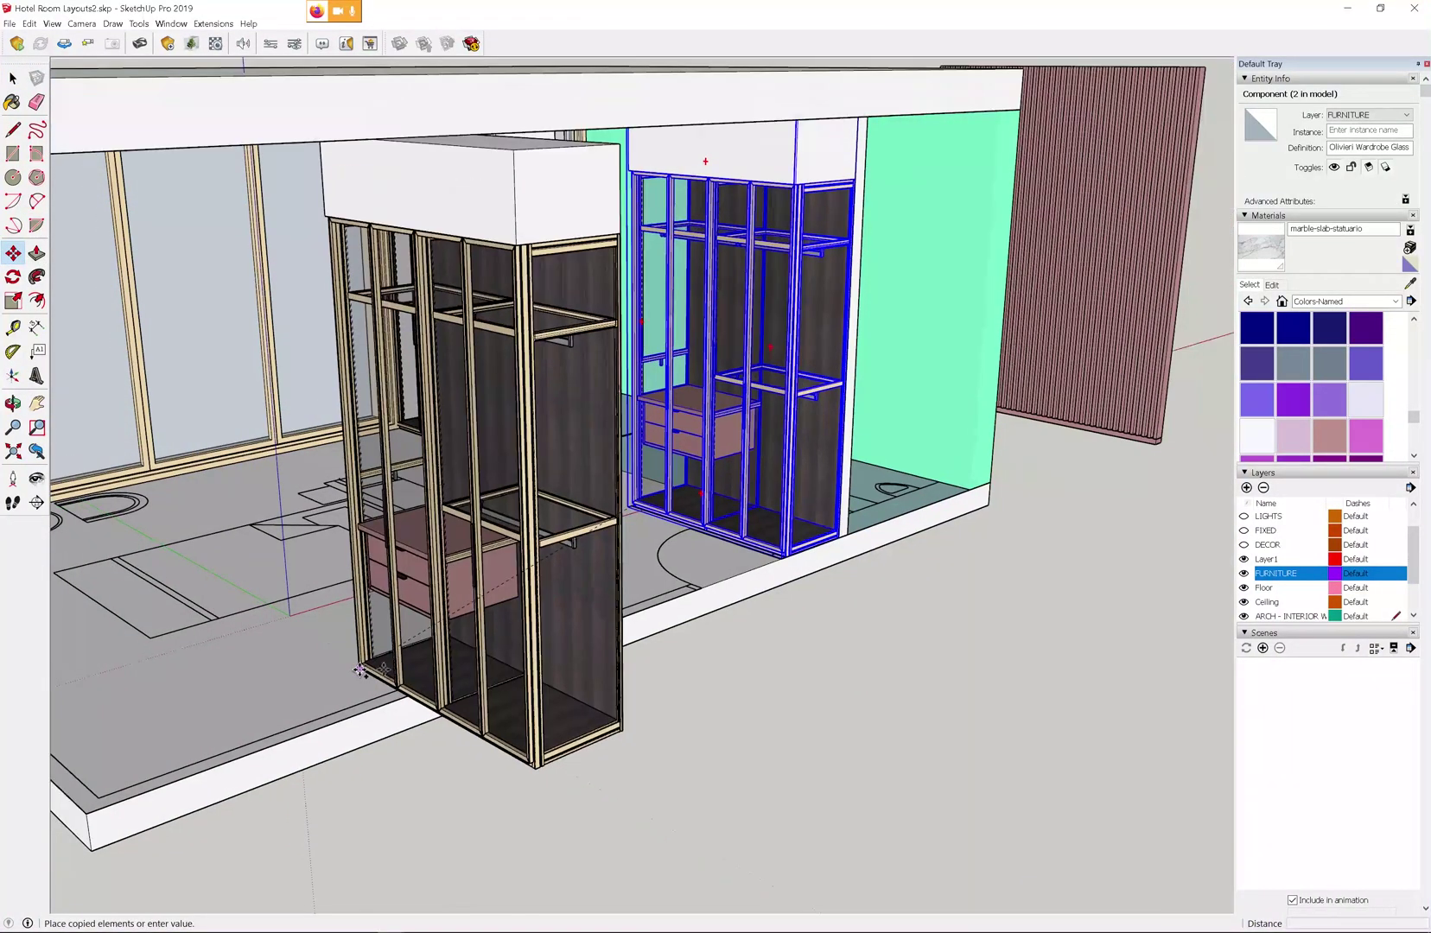
{"action": "left_click", "coordinate": [1021, 513]}
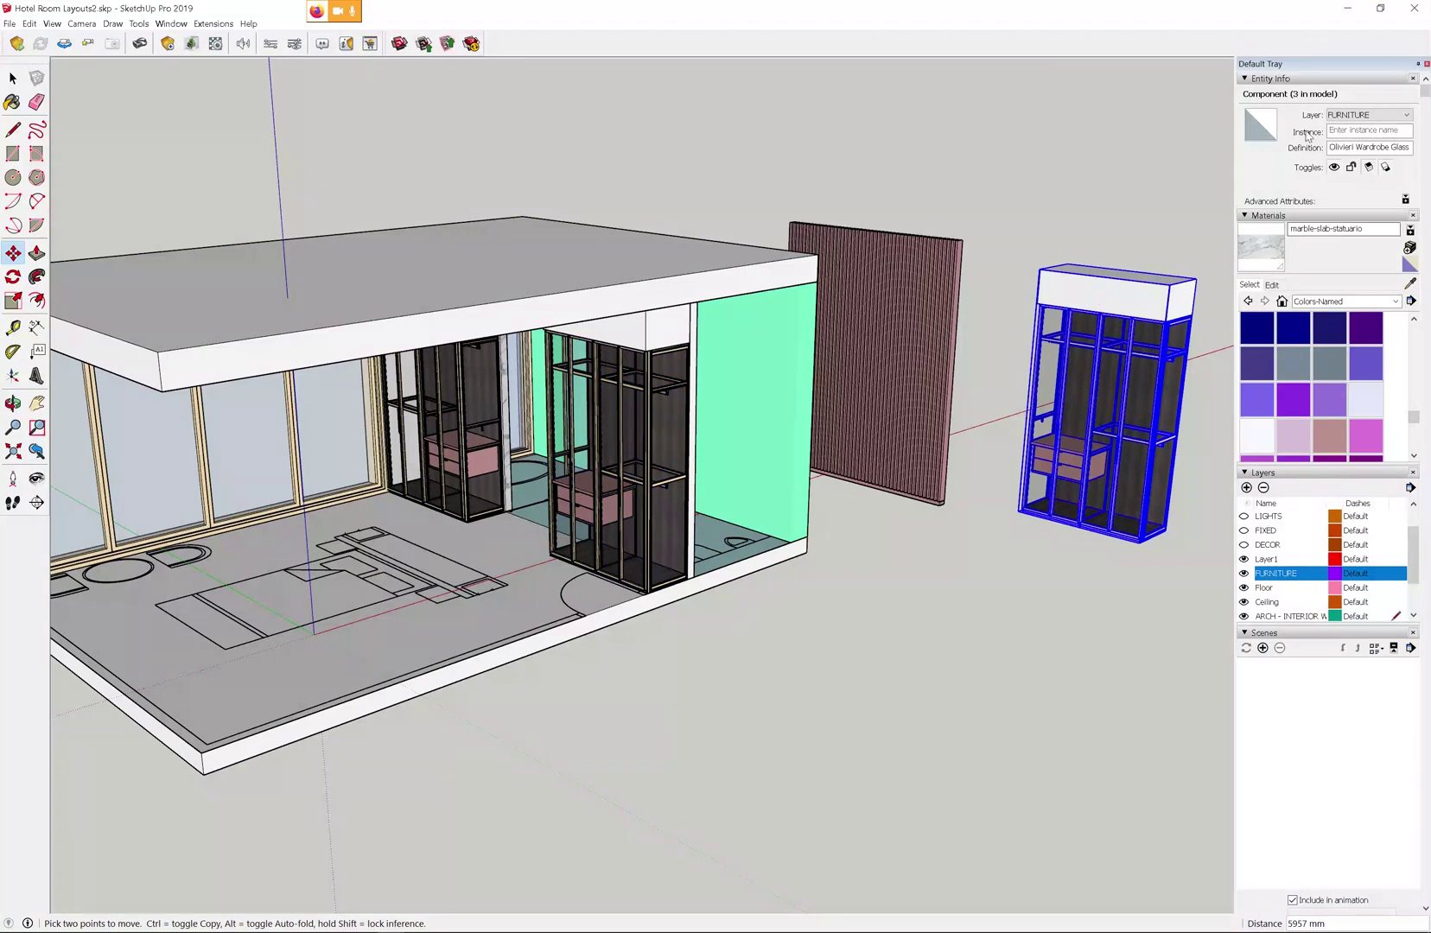
Assign the copied wardrobe component and all the entities inside it to Layer0
{"action": "left_click", "coordinate": [1353, 115]}
{"action": "left_click", "coordinate": [1344, 130]}
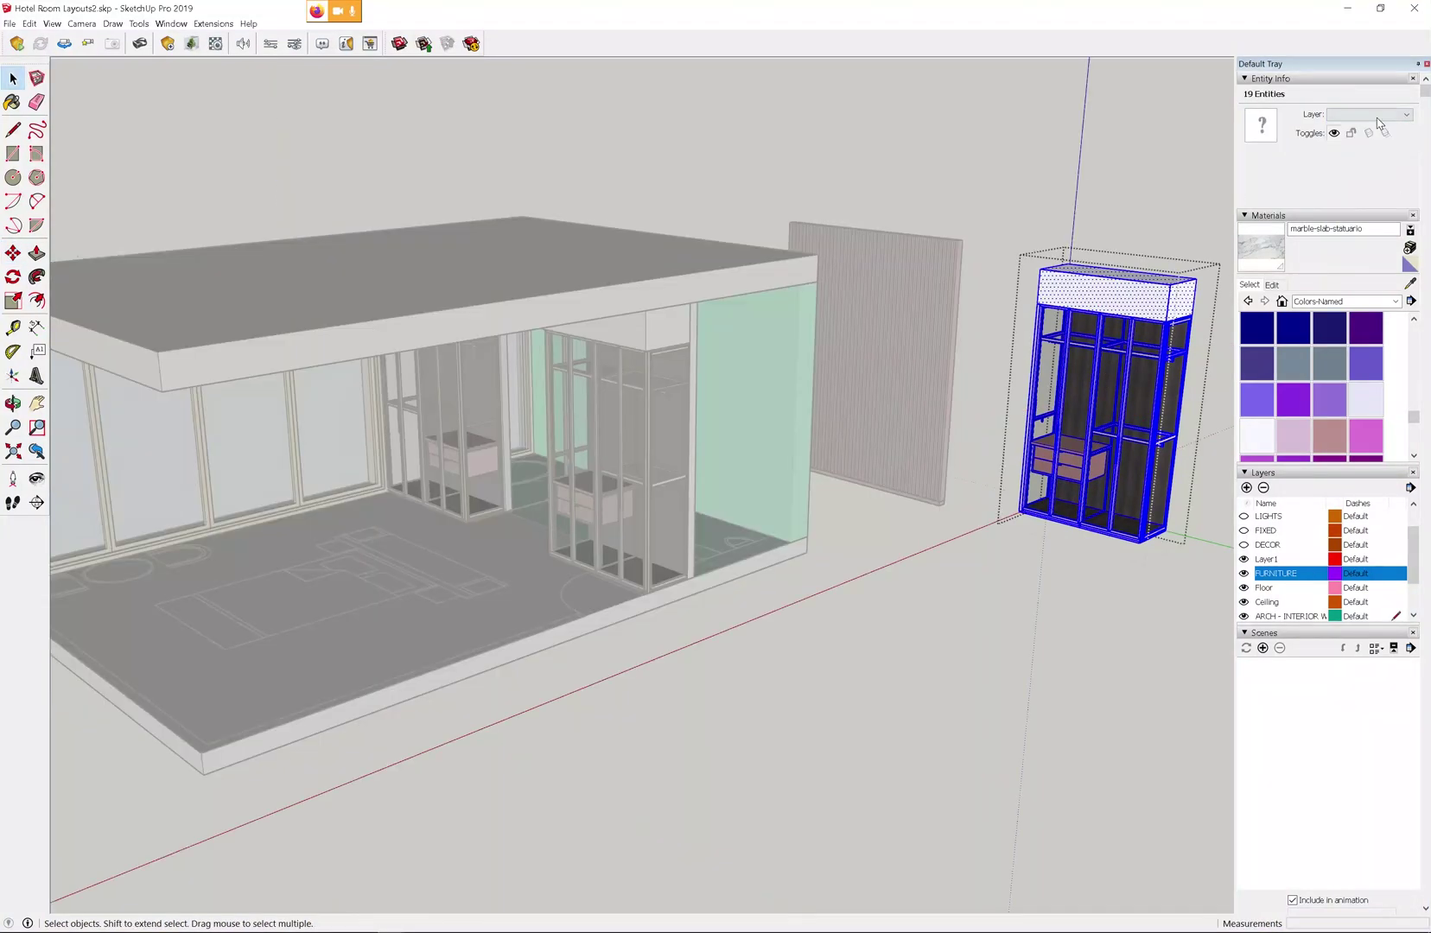
{"action": "left_click", "coordinate": [1377, 118]}
{"action": "left_click", "coordinate": [1345, 126]}
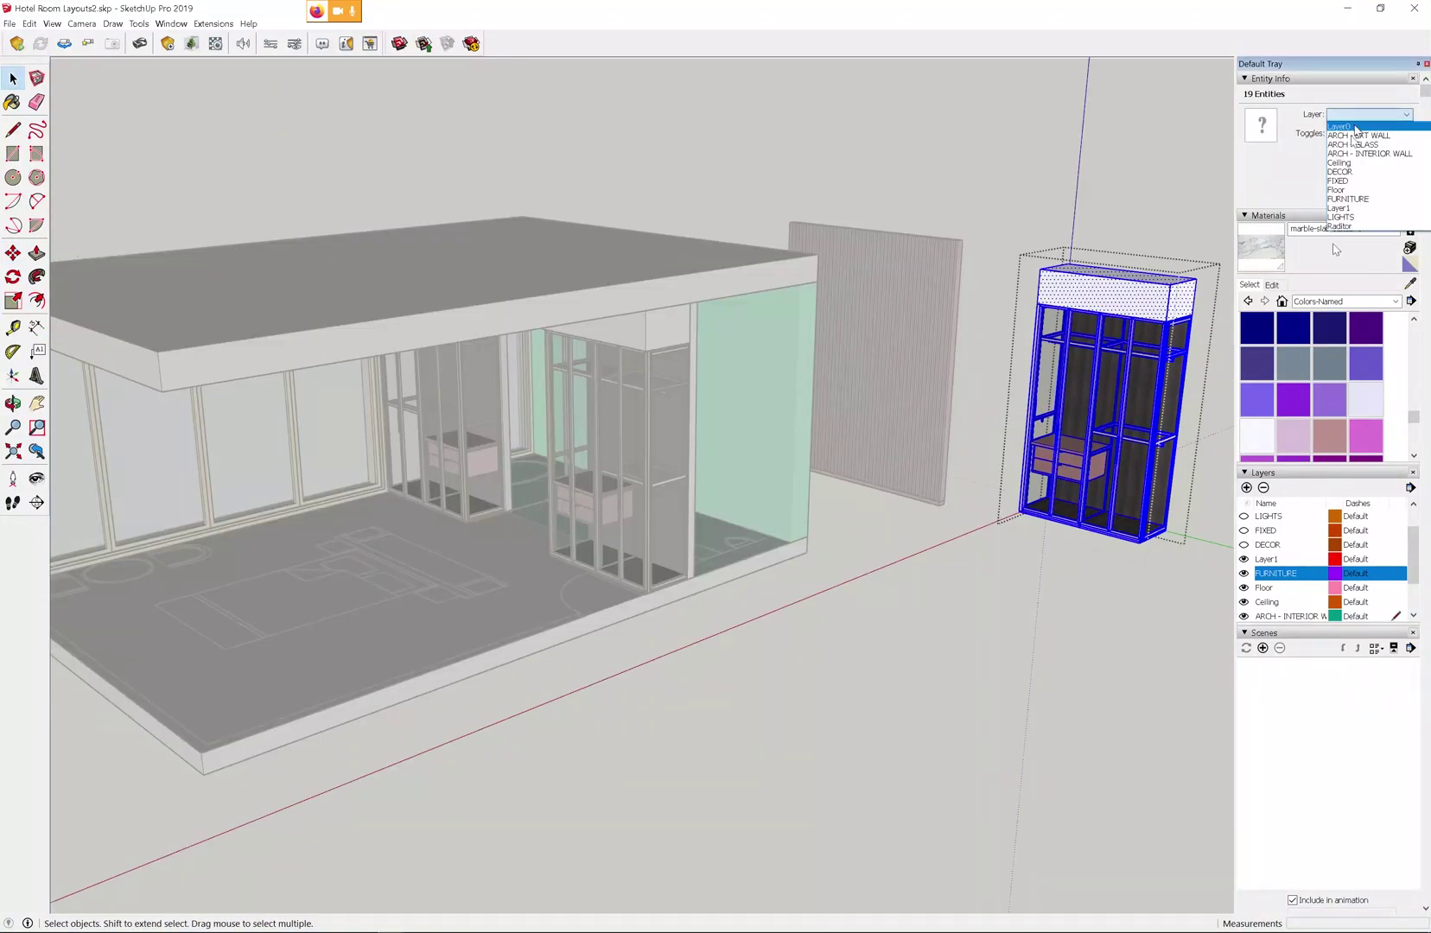
Hide the FURNITURE layer and flip the copied wardrobe along its green axis
{"action": "left_click", "coordinate": [1179, 601]}
{"action": "left_click", "coordinate": [1244, 575]}
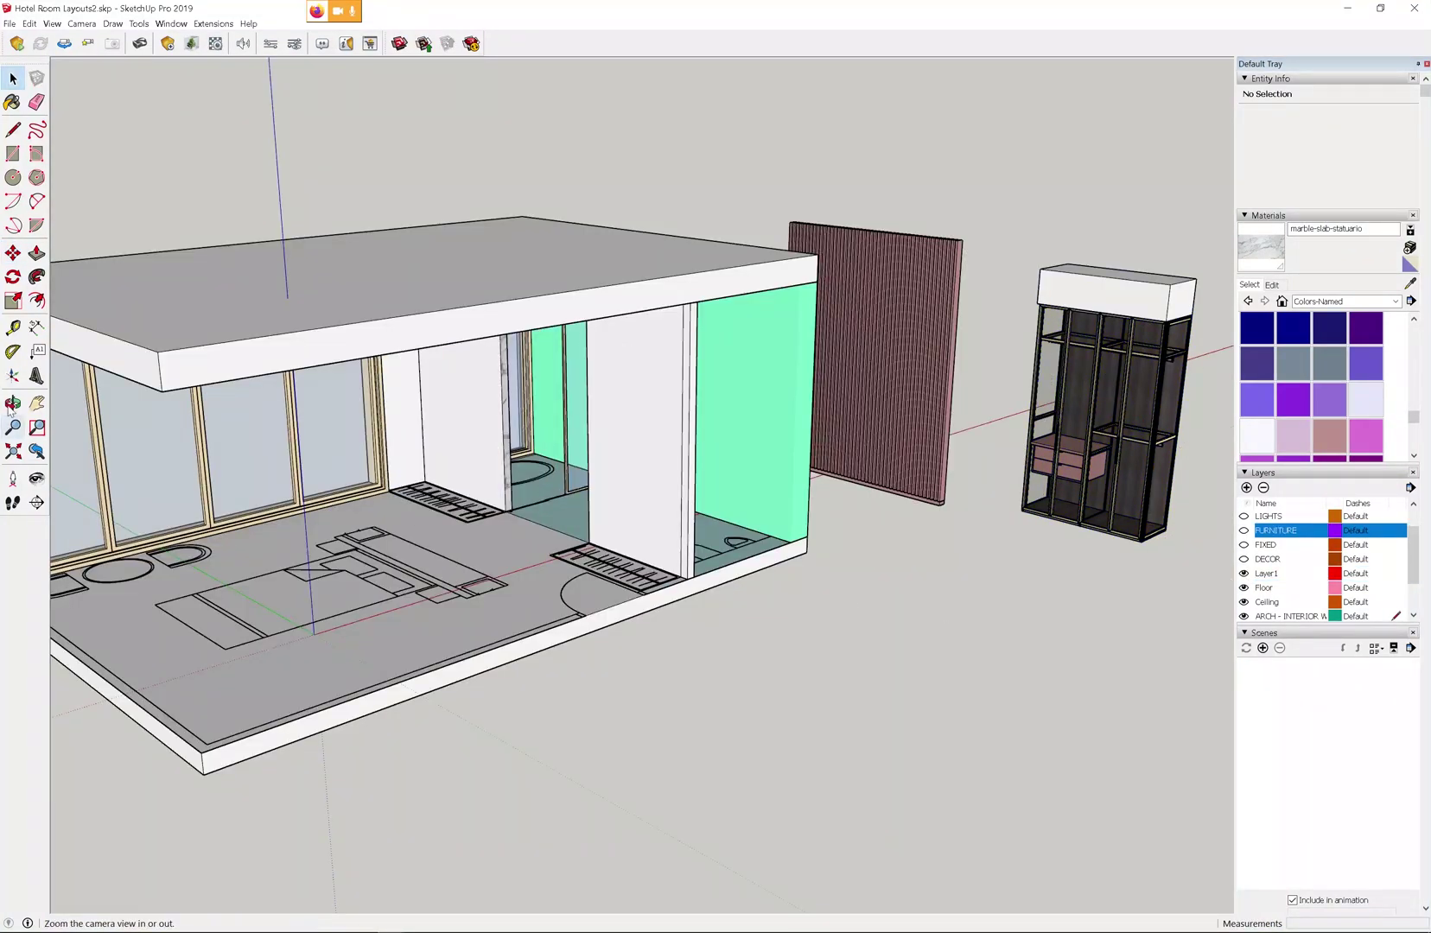
{"action": "middle_click_drag", "start_coordinate": [904, 578], "coordinate": [376, 566]}
{"action": "scroll", "coordinate": [1005, 605], "scroll_direction": "up", "scroll_amount": 3}
{"action": "right_click", "coordinate": [1005, 624]}
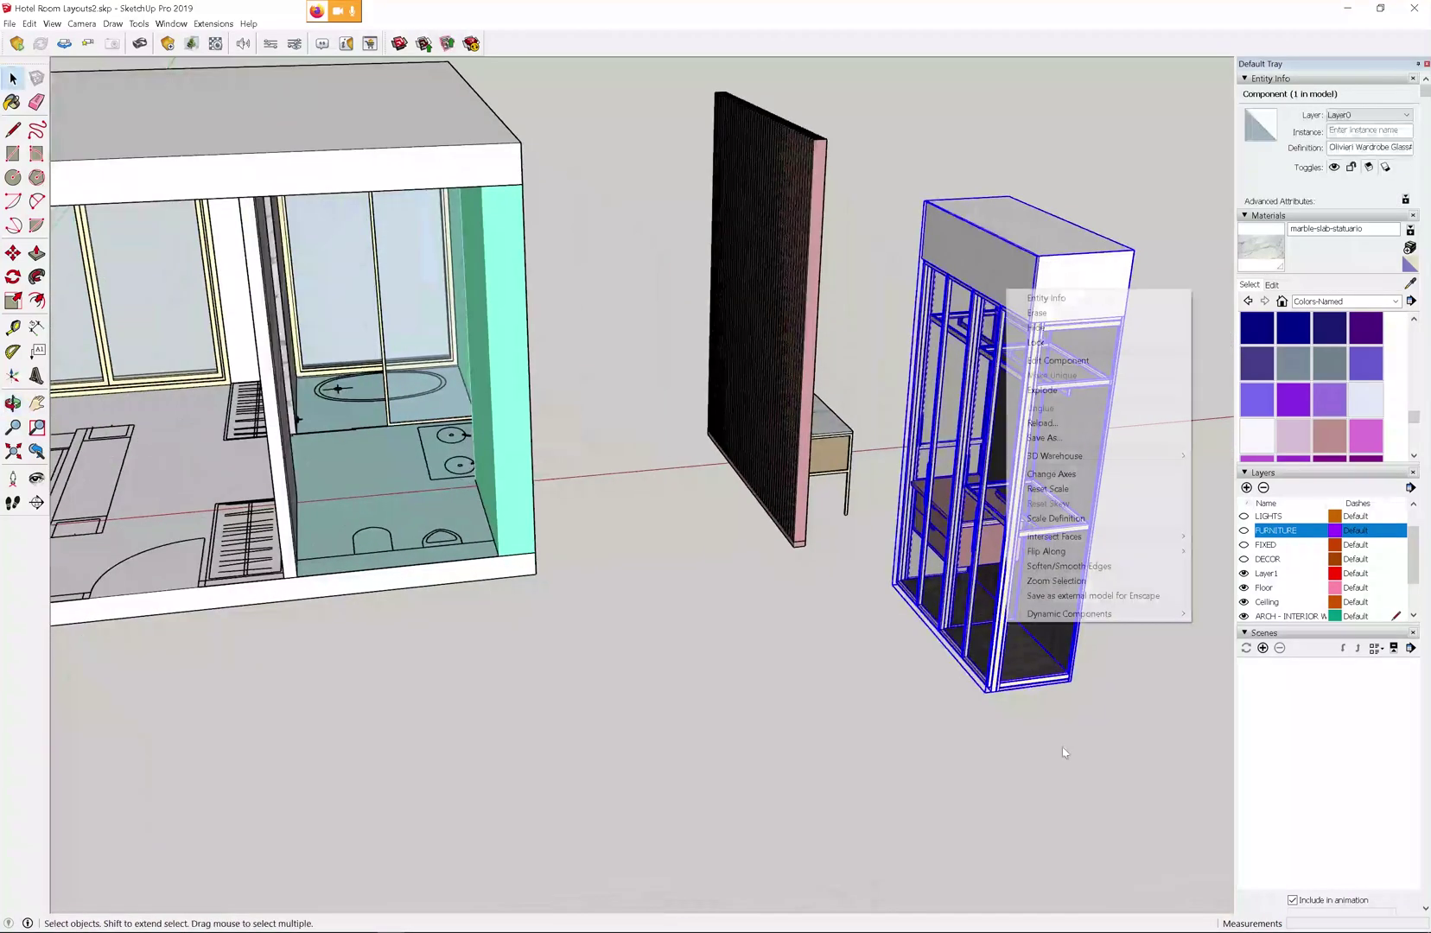
{"action": "mouse_move", "coordinate": [1168, 553]}
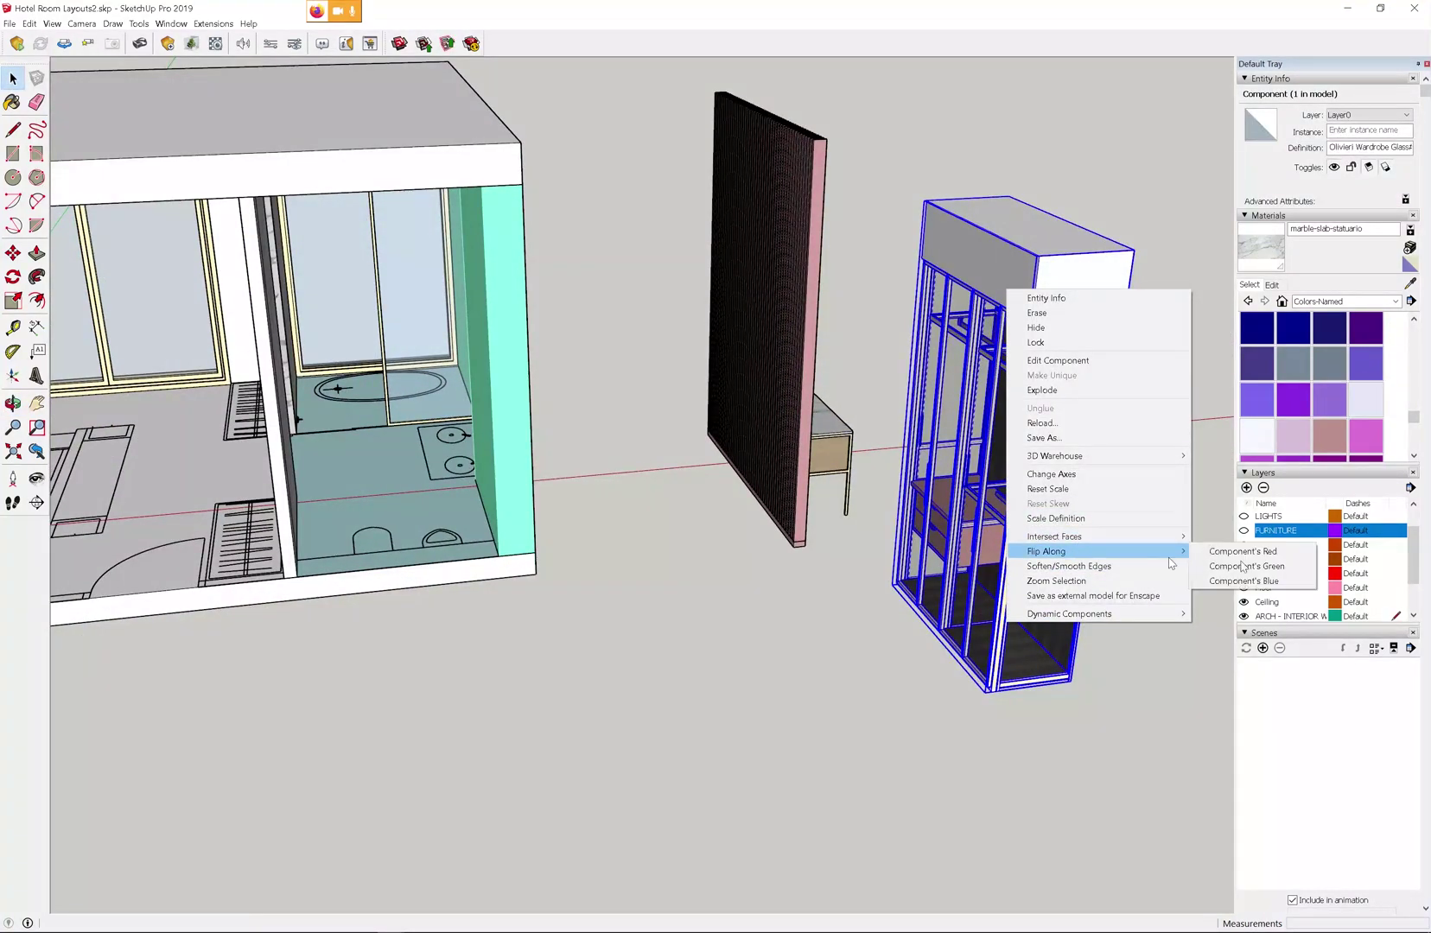
{"action": "left_click", "coordinate": [1283, 560]}
Open the flipped wardrobe component for editing and delete its drawer unit
{"action": "left_click", "coordinate": [13, 400]}
{"action": "left_click_drag", "start_coordinate": [570, 605], "coordinate": [484, 517]}
{"action": "middle_click_drag", "start_coordinate": [484, 517], "coordinate": [450, 524]}
{"action": "right_click", "coordinate": [453, 524]}
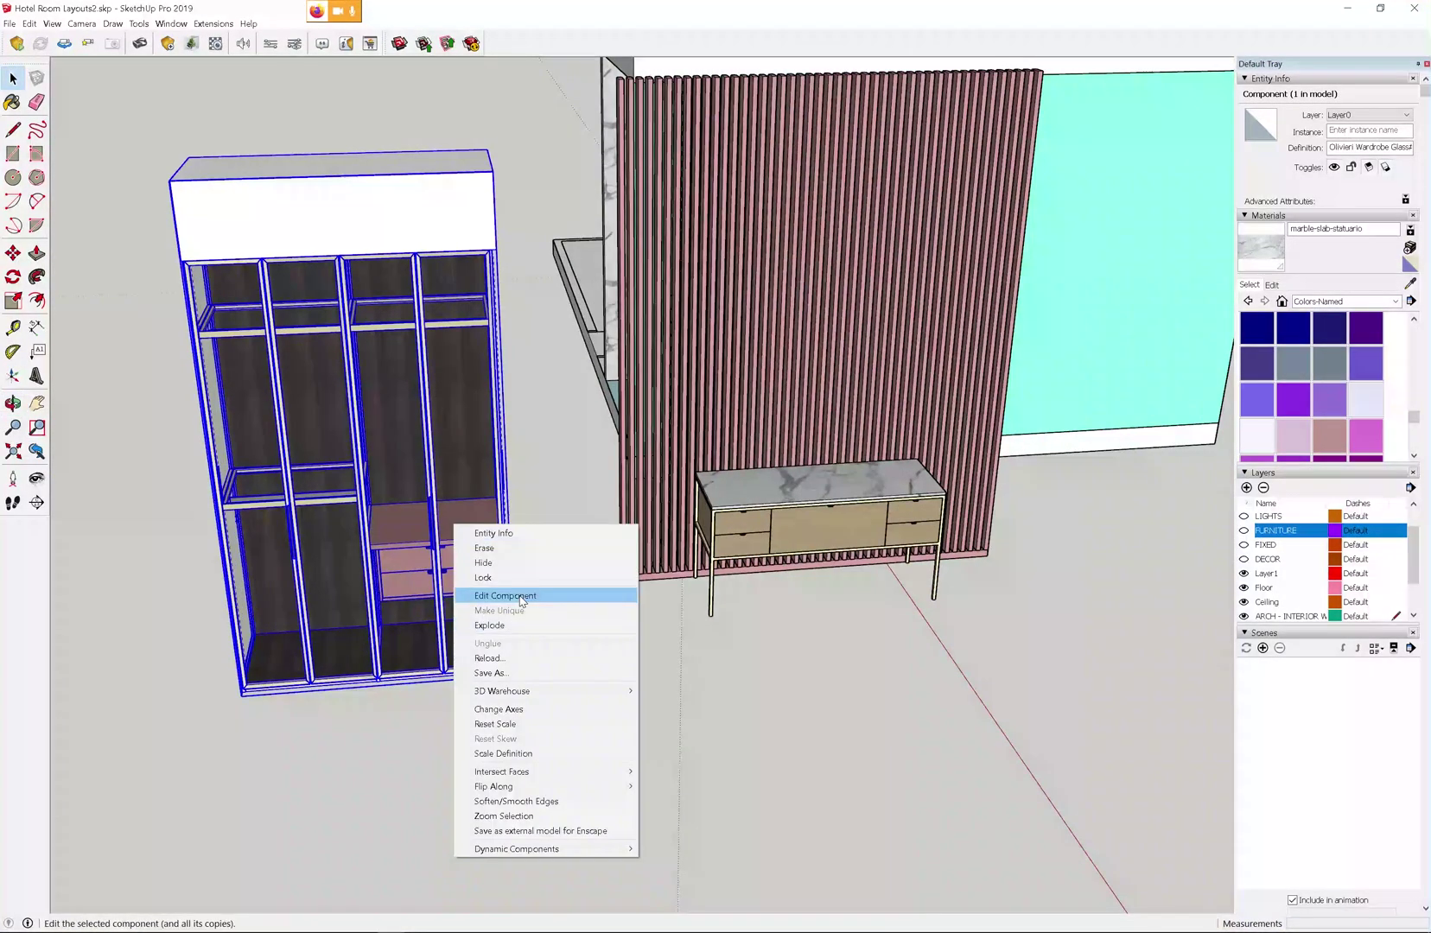
{"action": "left_click", "coordinate": [521, 596]}
{"action": "left_click", "coordinate": [552, 690]}
{"action": "left_click", "coordinate": [409, 321]}
{"action": "right_click", "coordinate": [447, 534]}
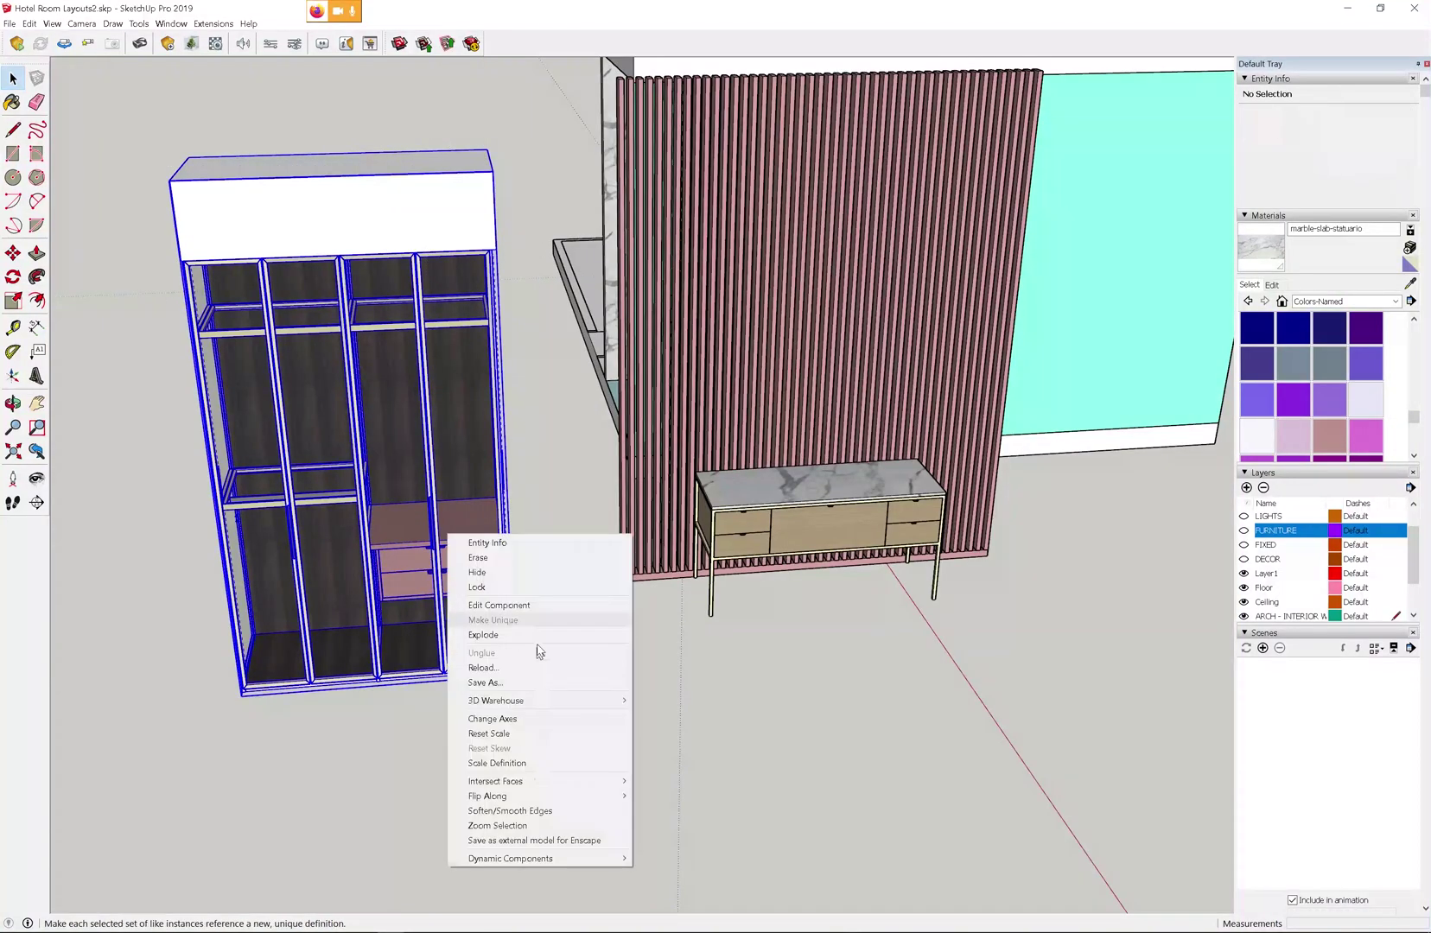
{"action": "left_click", "coordinate": [502, 605]}
{"action": "left_click", "coordinate": [472, 559]}
{"action": "left_click", "coordinate": [519, 575]}
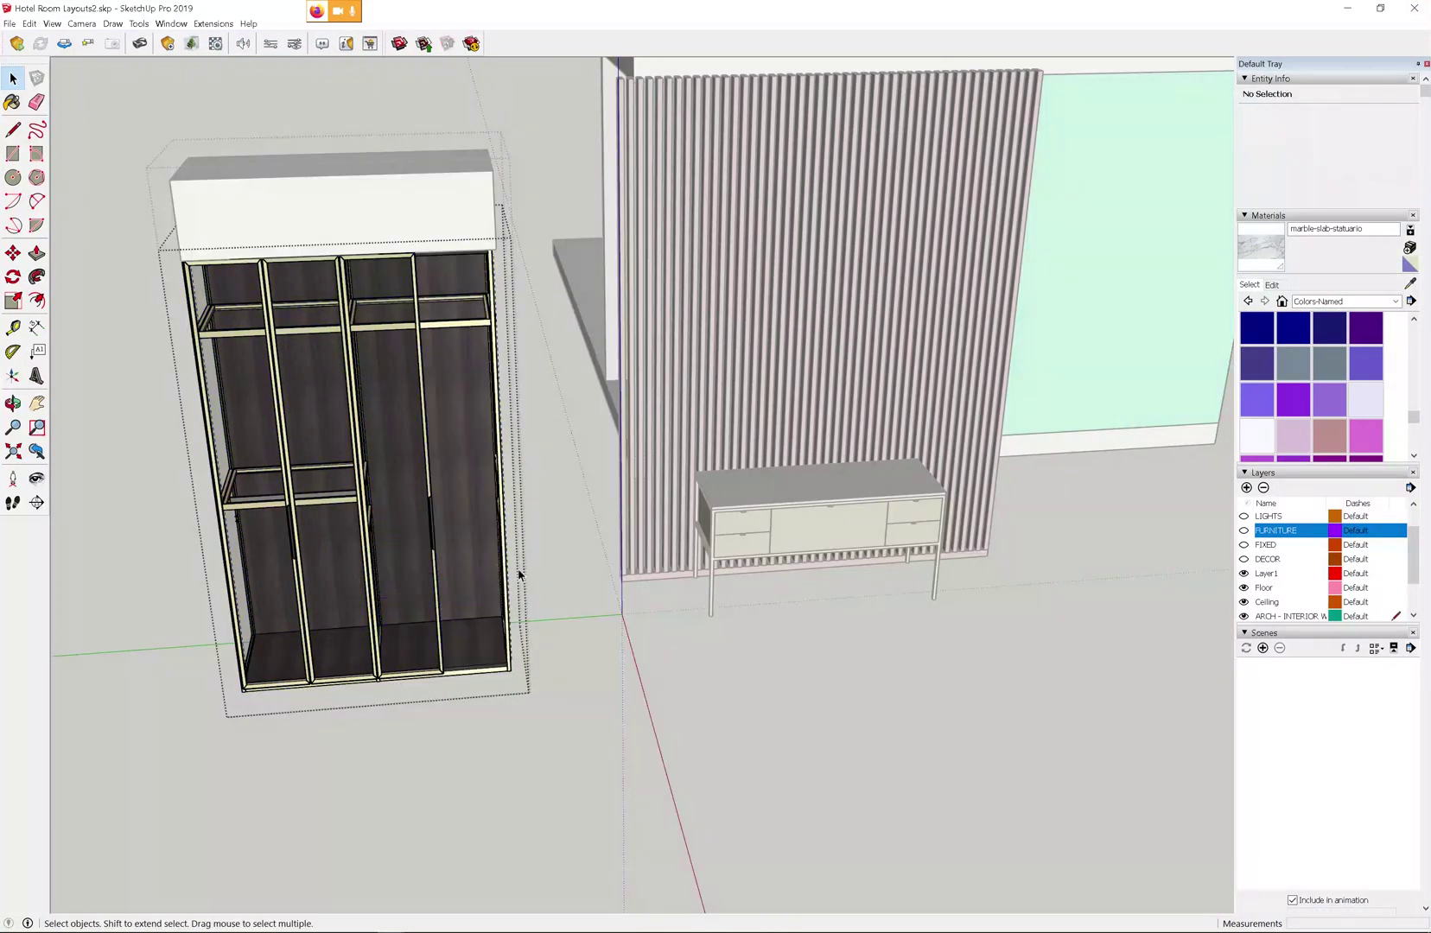
Delete the door frames, panels, shelf and rail parts of the wardrobe's half that held the drawers, keeping the other half
{"action": "middle_click_drag", "start_coordinate": [123, 481], "coordinate": [517, 641]}
{"action": "left_click", "coordinate": [510, 640]}
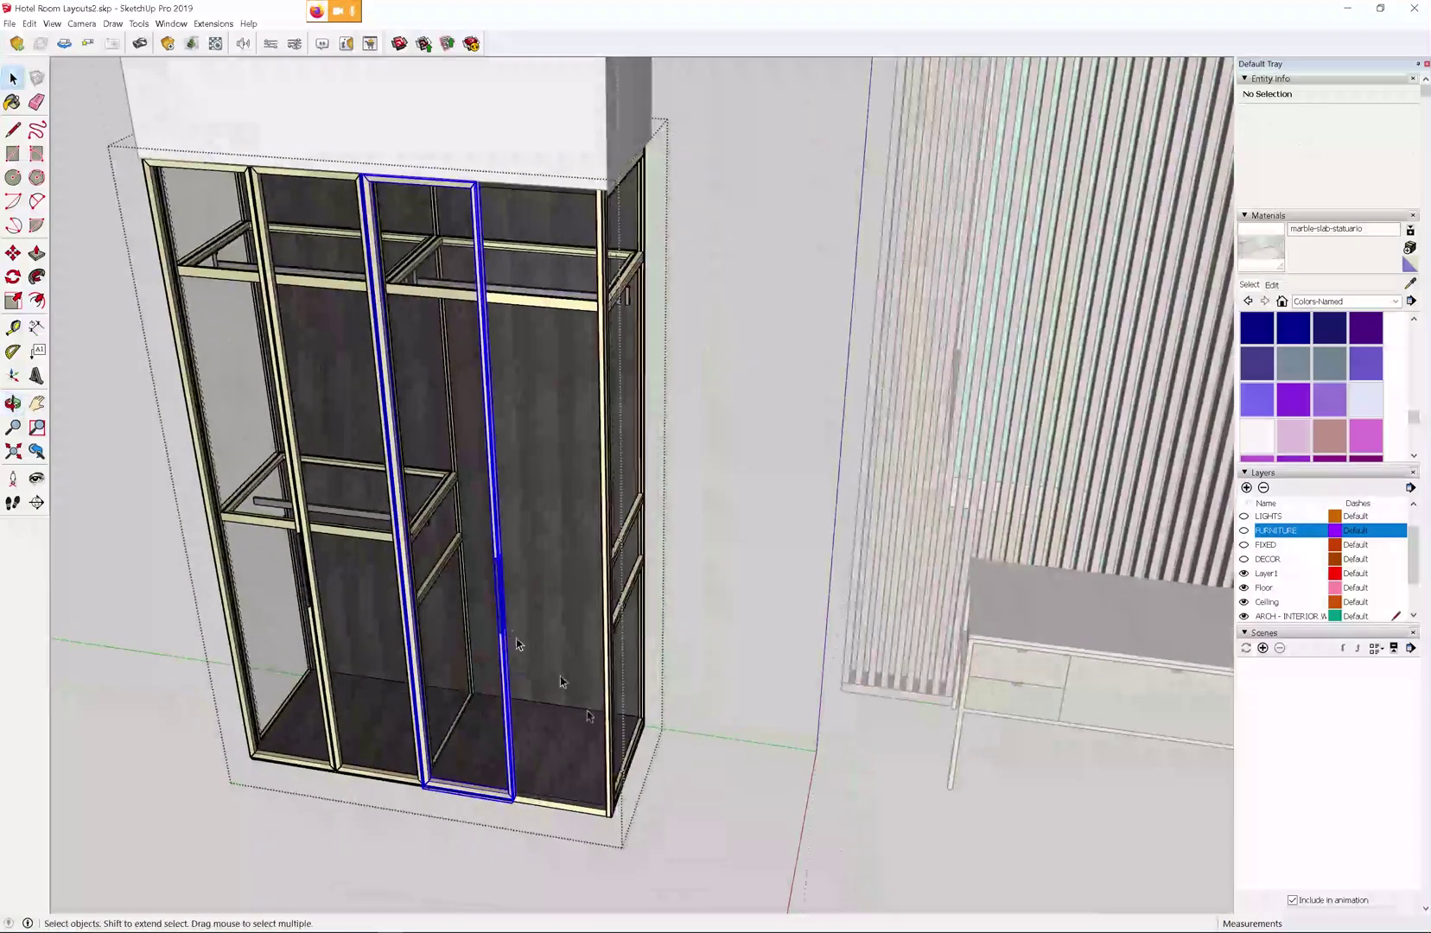
{"action": "key", "text": "Delete"}
{"action": "left_click", "coordinate": [567, 727]}
{"action": "key", "text": "Delete"}
{"action": "left_click", "coordinate": [553, 605]}
{"action": "key", "text": "Delete"}
{"action": "left_click", "coordinate": [566, 299]}
{"action": "key", "text": "Delete"}
{"action": "left_click", "coordinate": [591, 295]}
{"action": "key", "text": "Delete"}
{"action": "left_click", "coordinate": [606, 321]}
{"action": "key", "text": "Delete"}
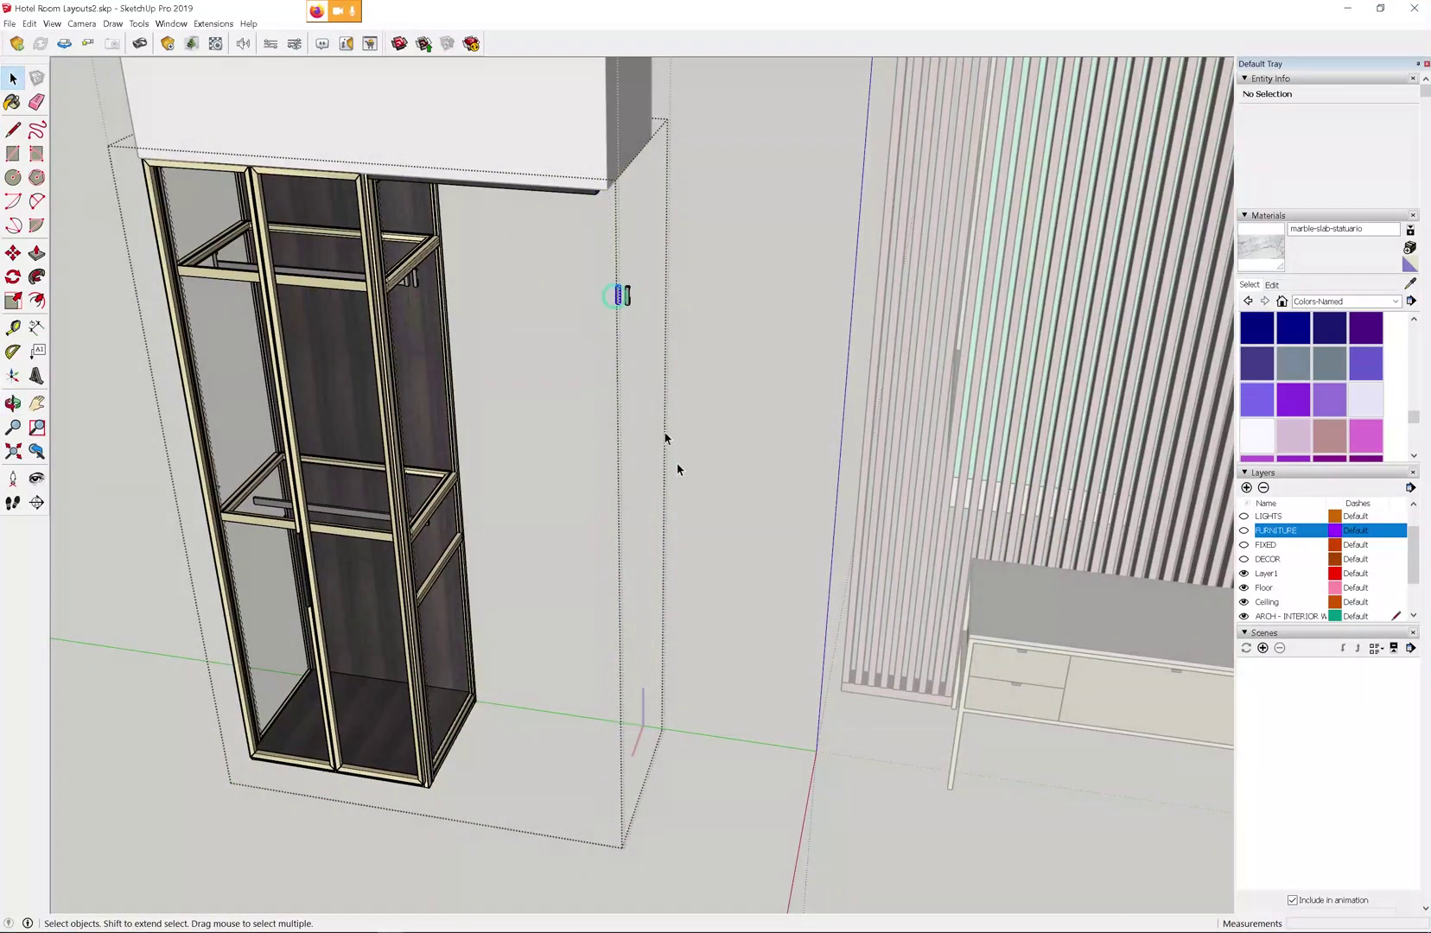
{"action": "scroll", "coordinate": [577, 372], "scroll_direction": "up", "scroll_amount": 2}
Open the bulkhead for editing and push its overhanging end face back to the width of the remaining wardrobe
{"action": "middle_click_drag", "start_coordinate": [629, 489], "coordinate": [402, 505]}
{"action": "right_click", "coordinate": [592, 319]}
{"action": "left_click", "coordinate": [637, 327]}
{"action": "left_click", "coordinate": [609, 302]}
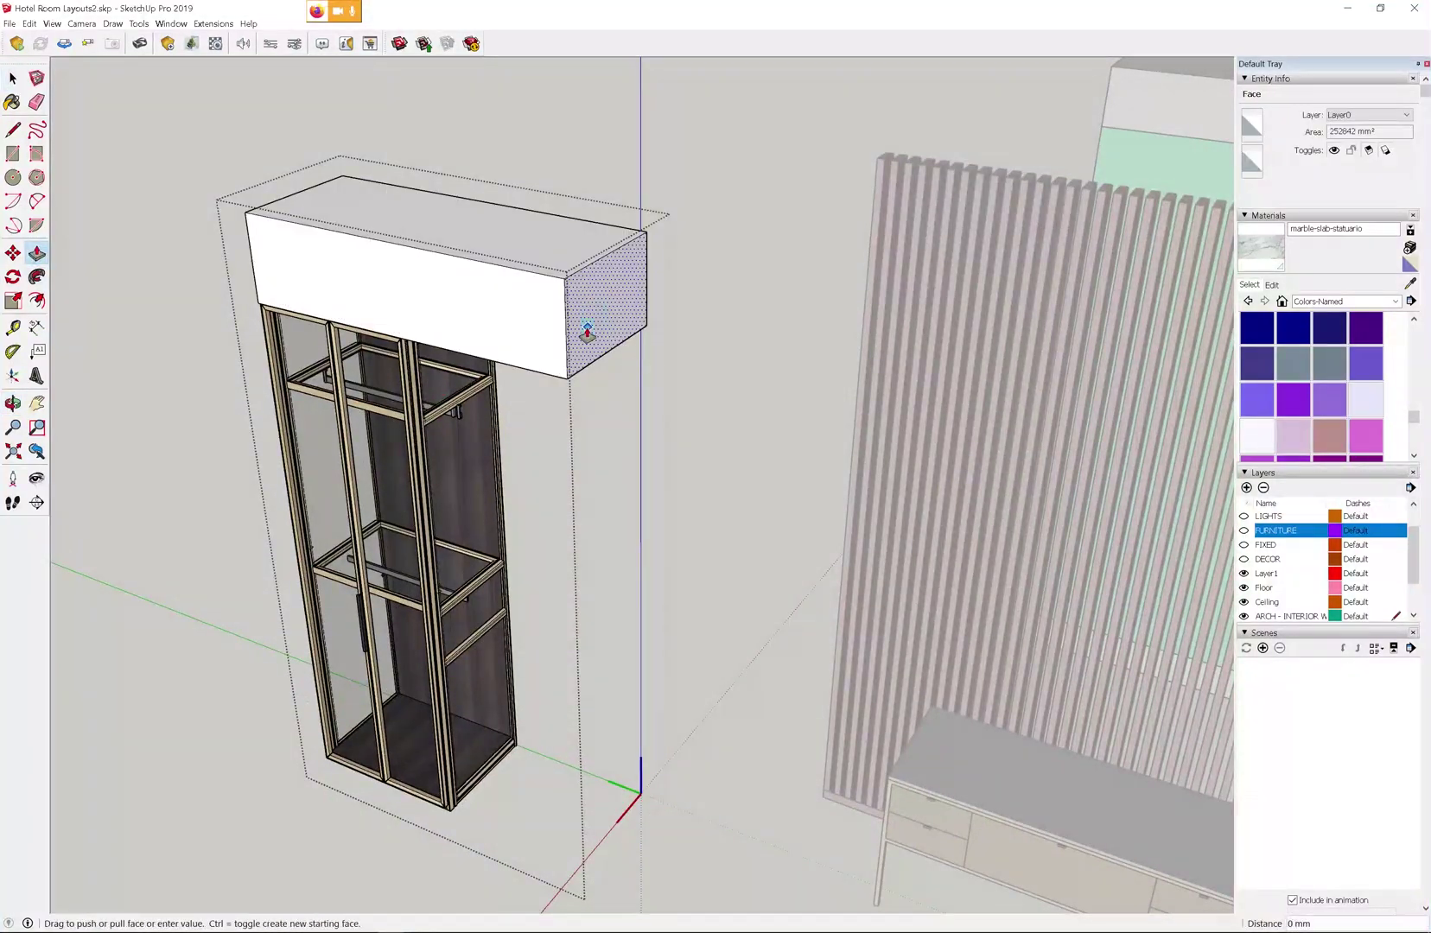
{"action": "left_click_drag", "start_coordinate": [586, 333], "coordinate": [584, 323]}
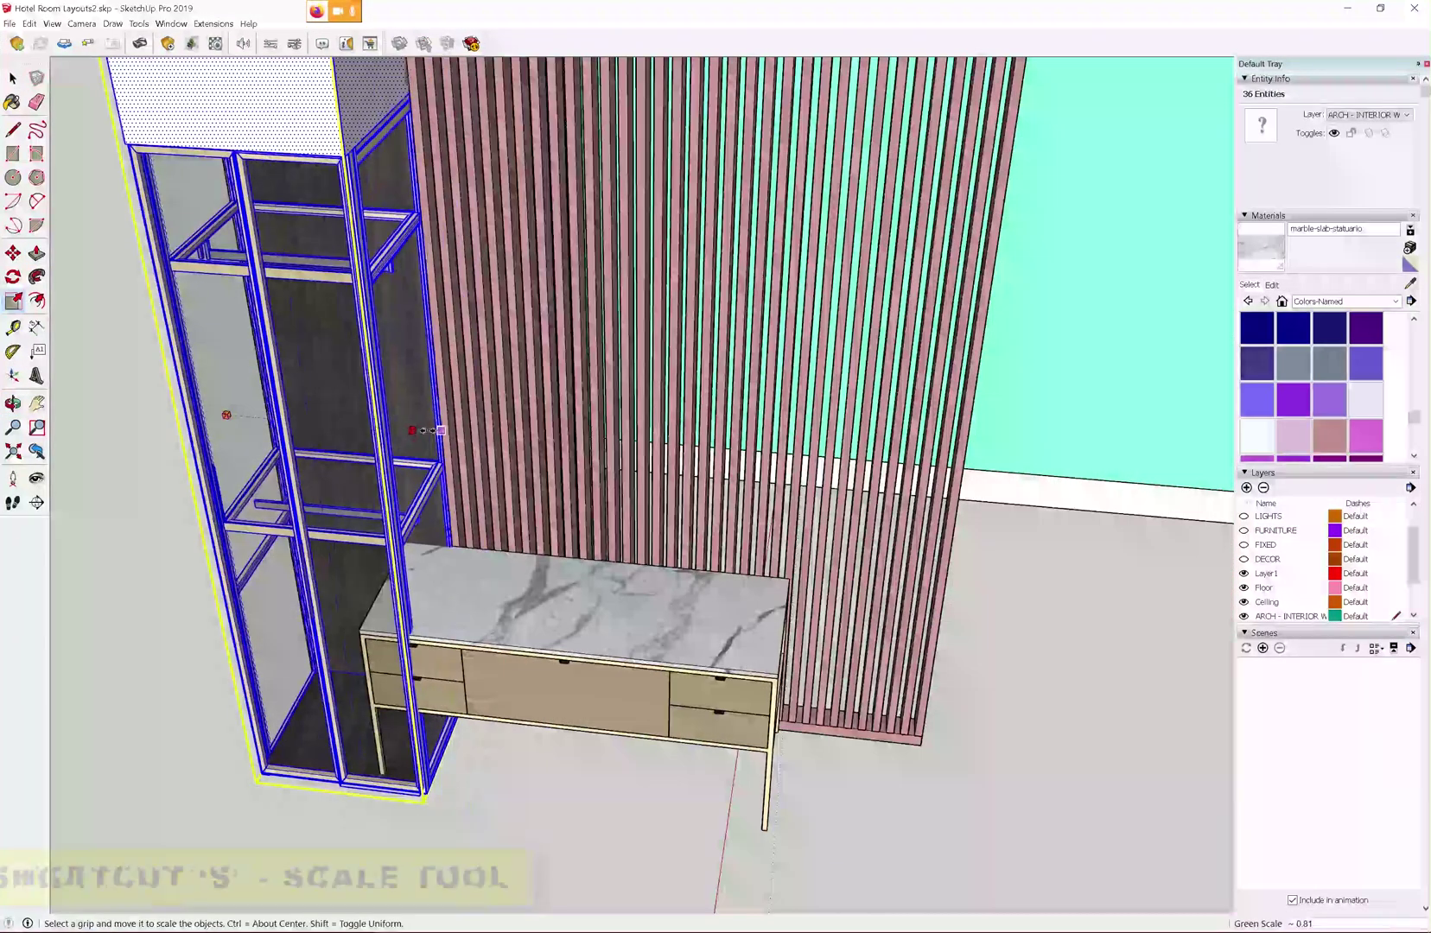
{"action": "left_click_drag", "start_coordinate": [441, 430], "coordinate": [419, 438]}
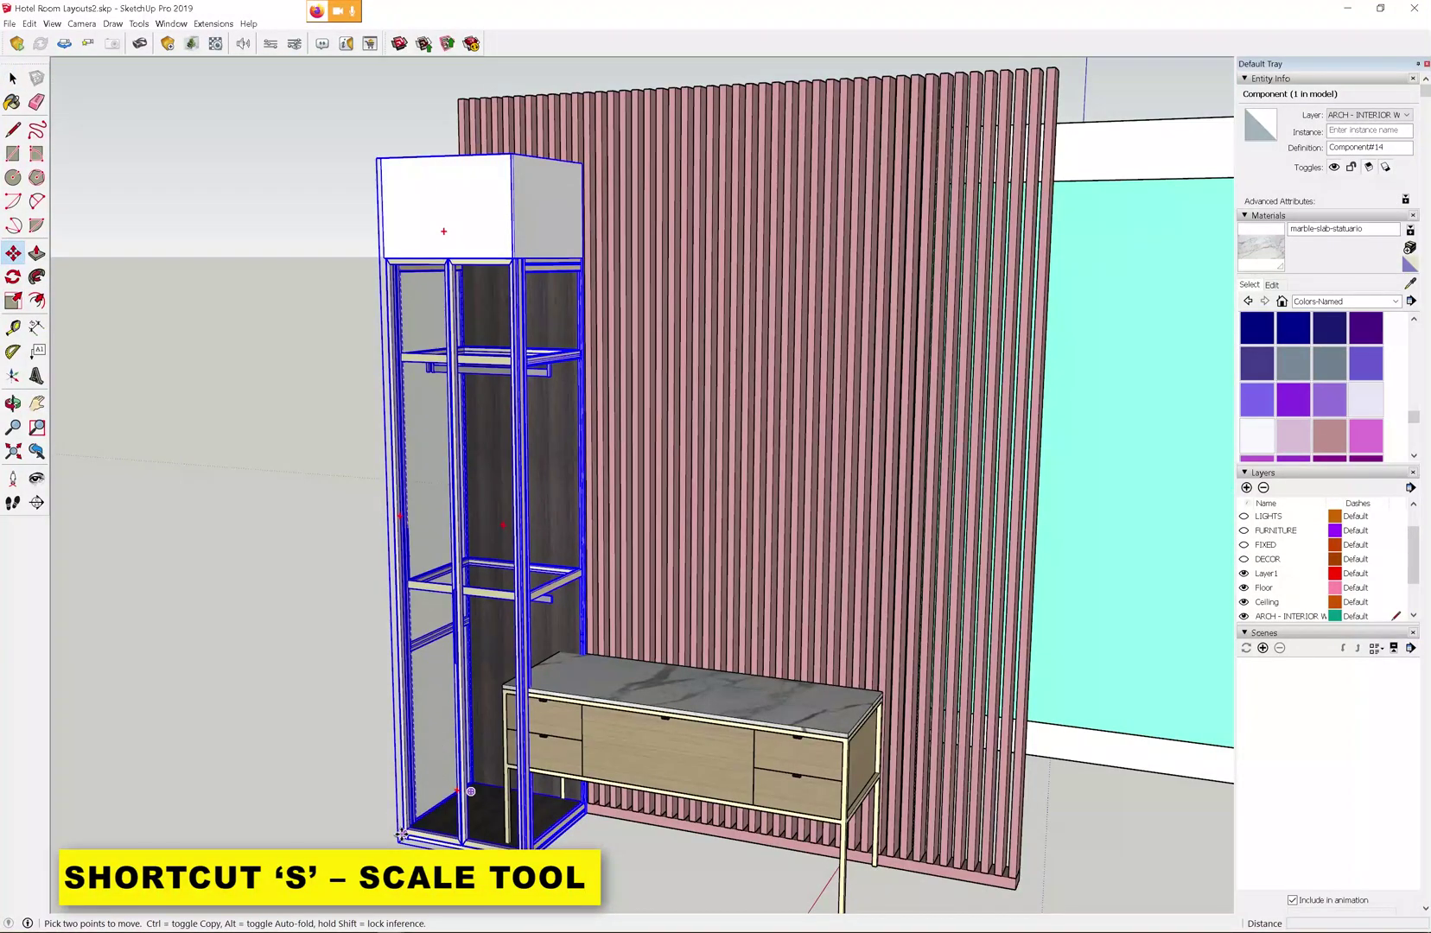
{"action": "left_click", "coordinate": [401, 835]}
{"action": "key", "text": "ctrl"}
{"action": "key", "text": "Escape"}
Copy the narrowed wardrobe from its lower rear corner to the far end of the slatted partition, about 1980 mm away
{"action": "scroll", "coordinate": [593, 828], "scroll_direction": "up", "scroll_amount": 5}
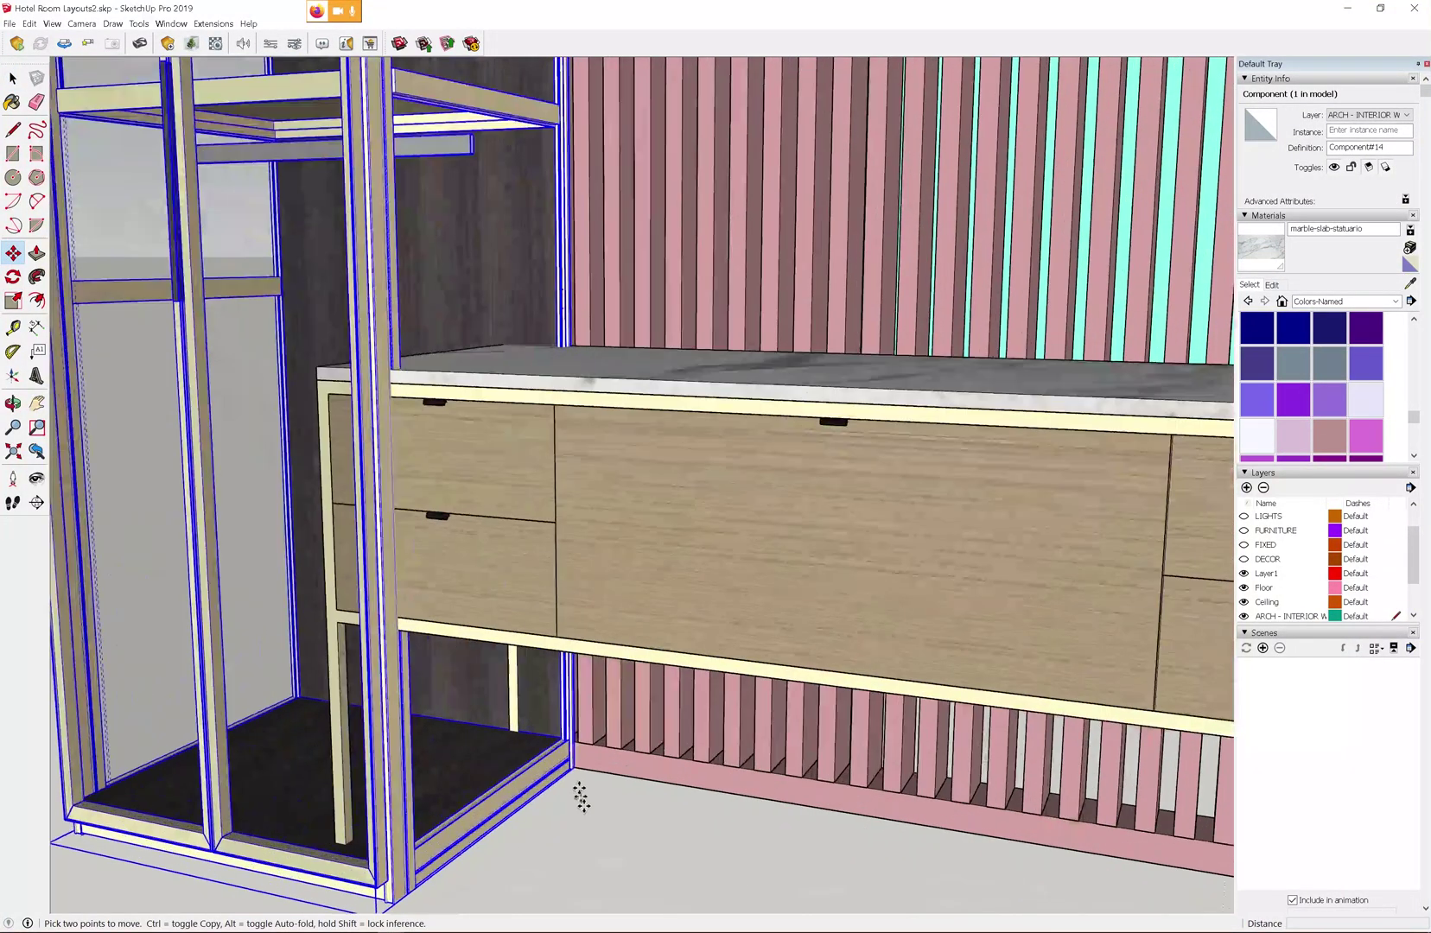
{"action": "scroll", "coordinate": [581, 791], "scroll_direction": "up", "scroll_amount": 4}
{"action": "left_click", "coordinate": [561, 745]}
{"action": "key", "text": "ctrl"}
{"action": "scroll", "coordinate": [484, 717], "scroll_direction": "down", "scroll_amount": 7}
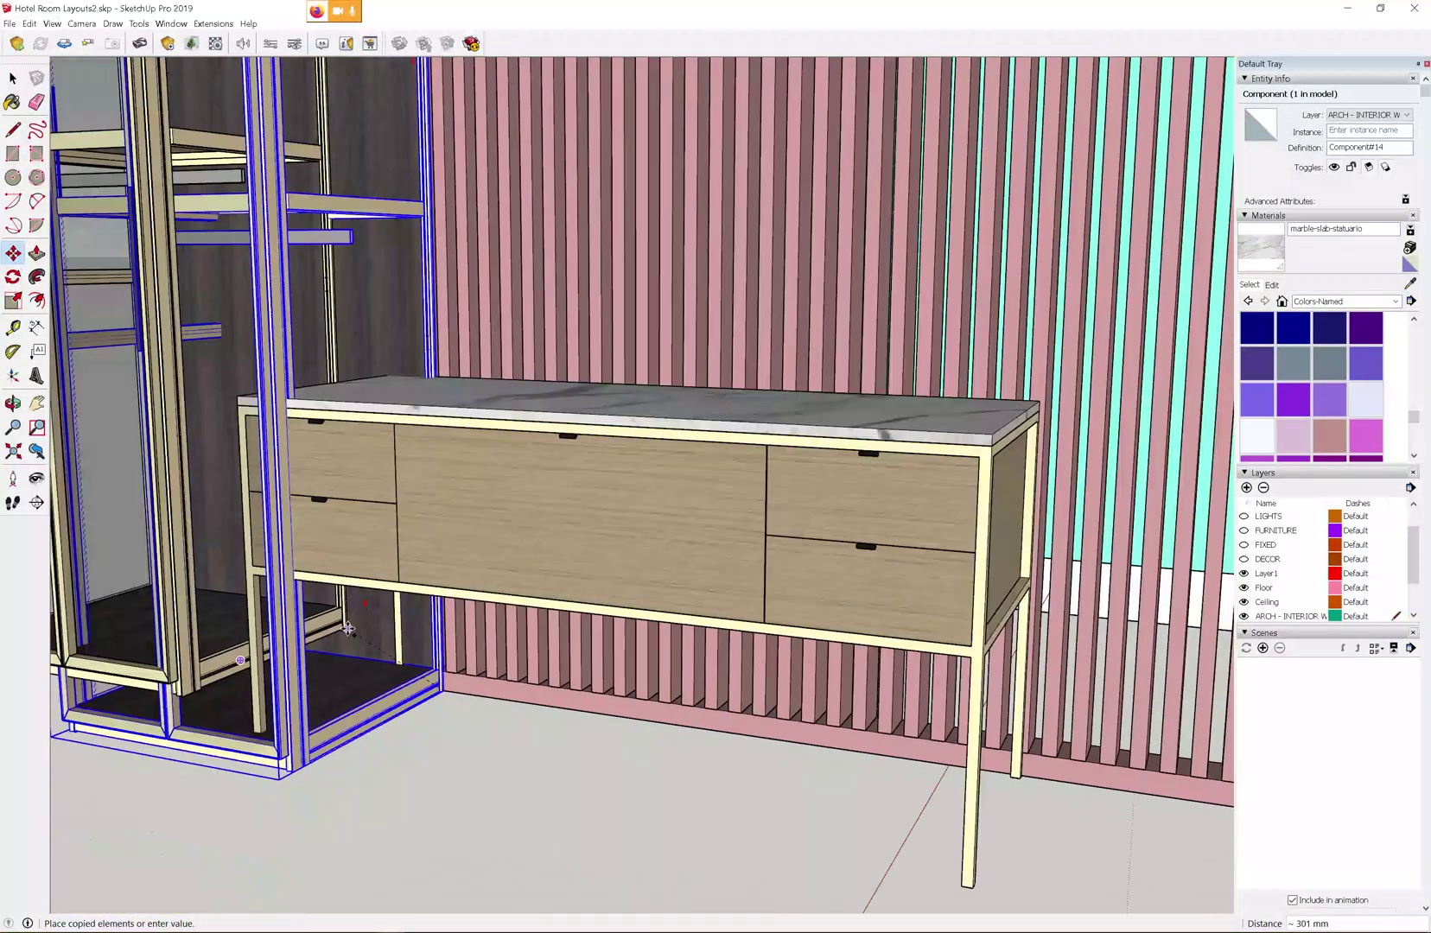
{"action": "scroll", "coordinate": [348, 629], "scroll_direction": "down", "scroll_amount": 3}
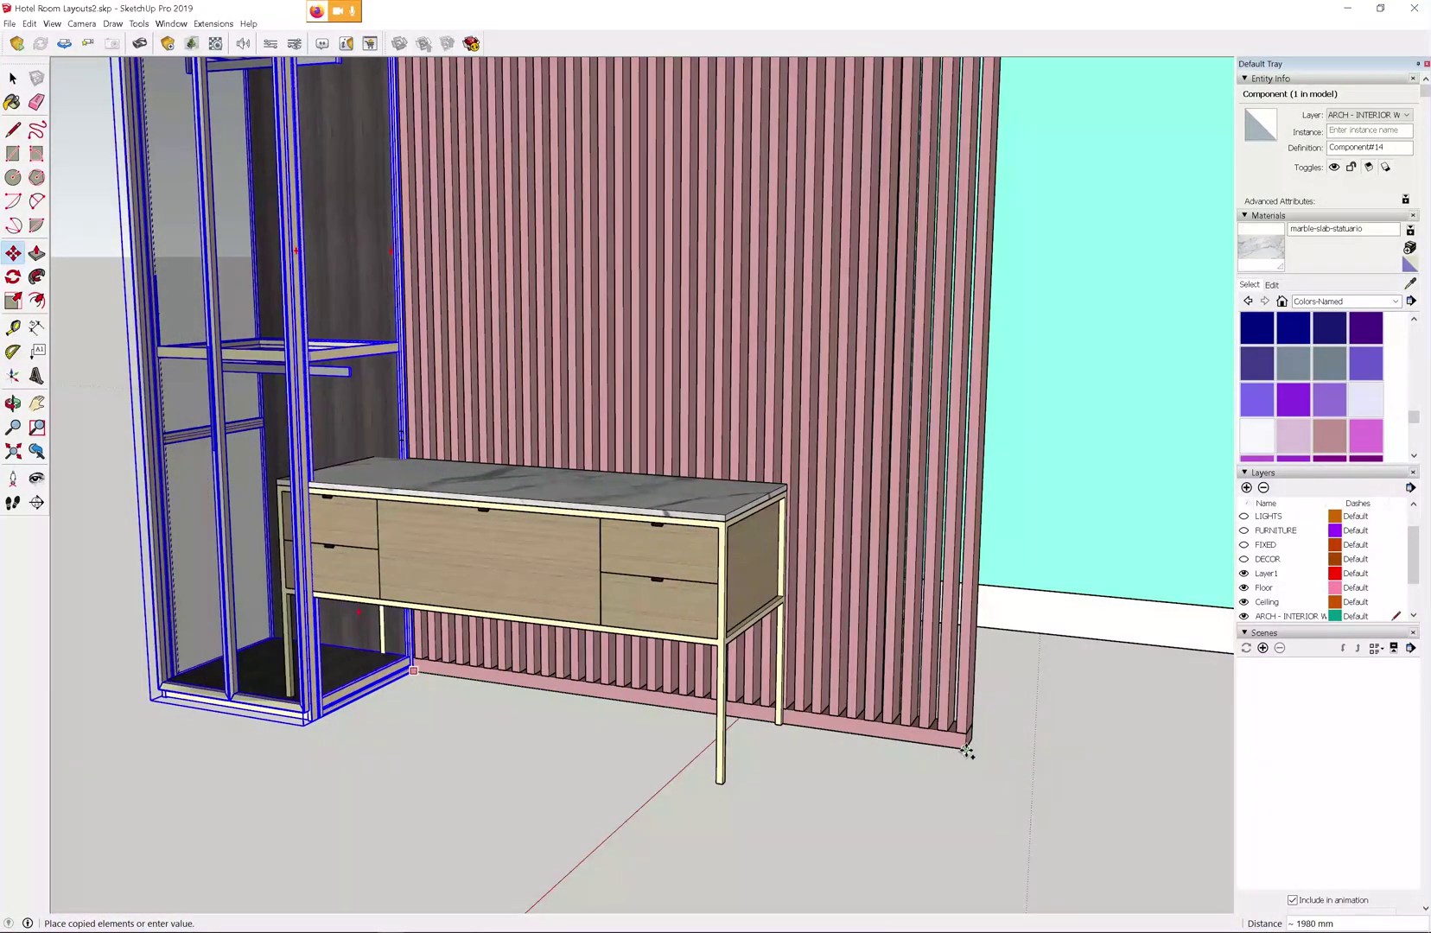
{"action": "left_click", "coordinate": [967, 750]}
Scale the vanity unit along its length between the two narrow wardrobes
{"action": "left_click", "coordinate": [12, 79]}
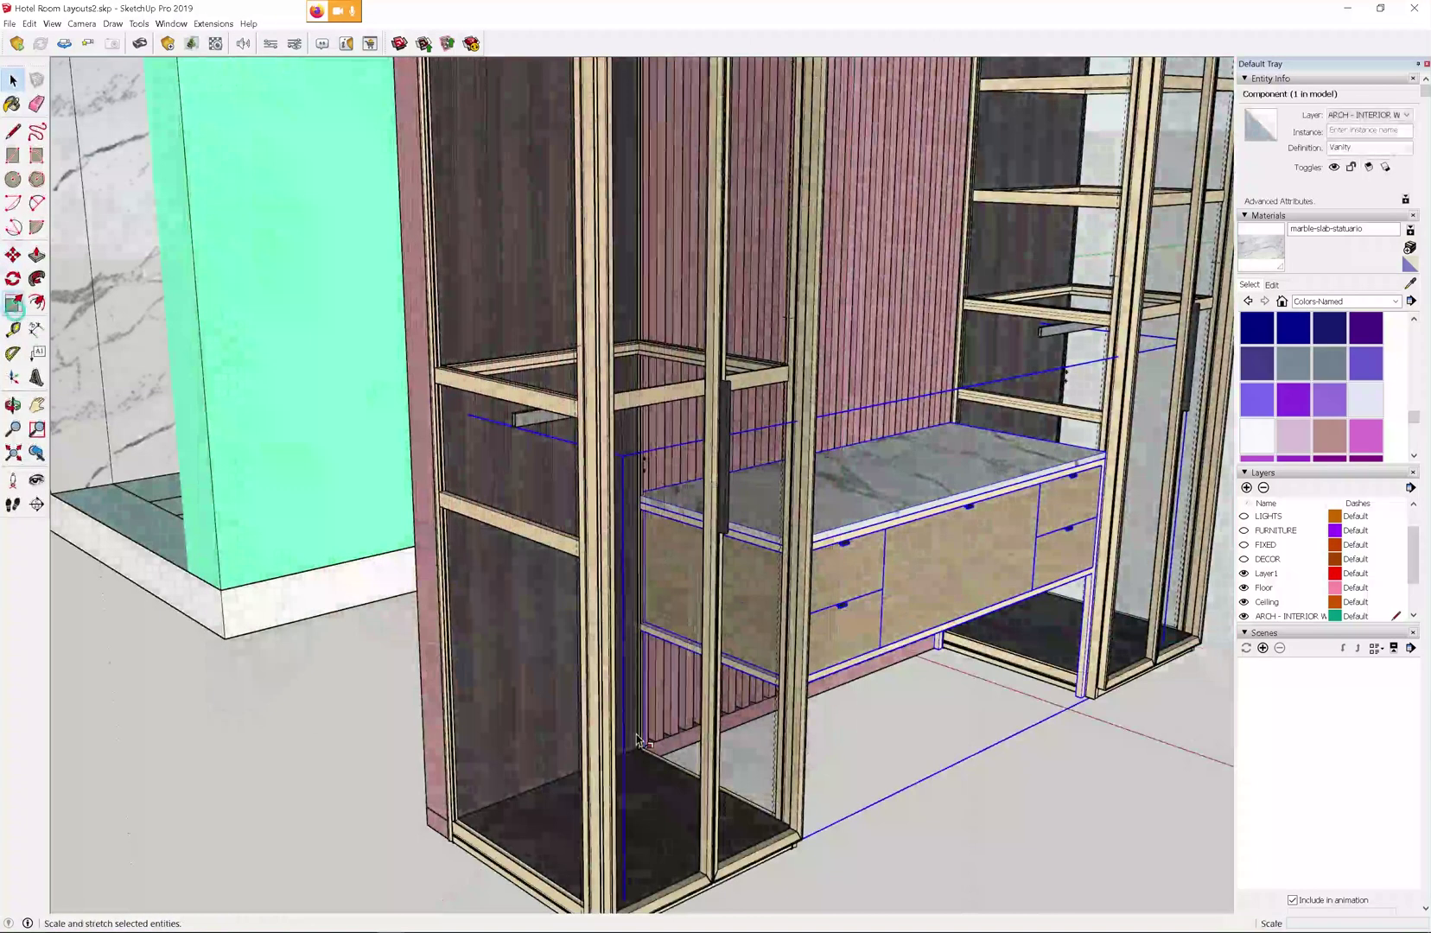
{"action": "left_click", "coordinate": [13, 301]}
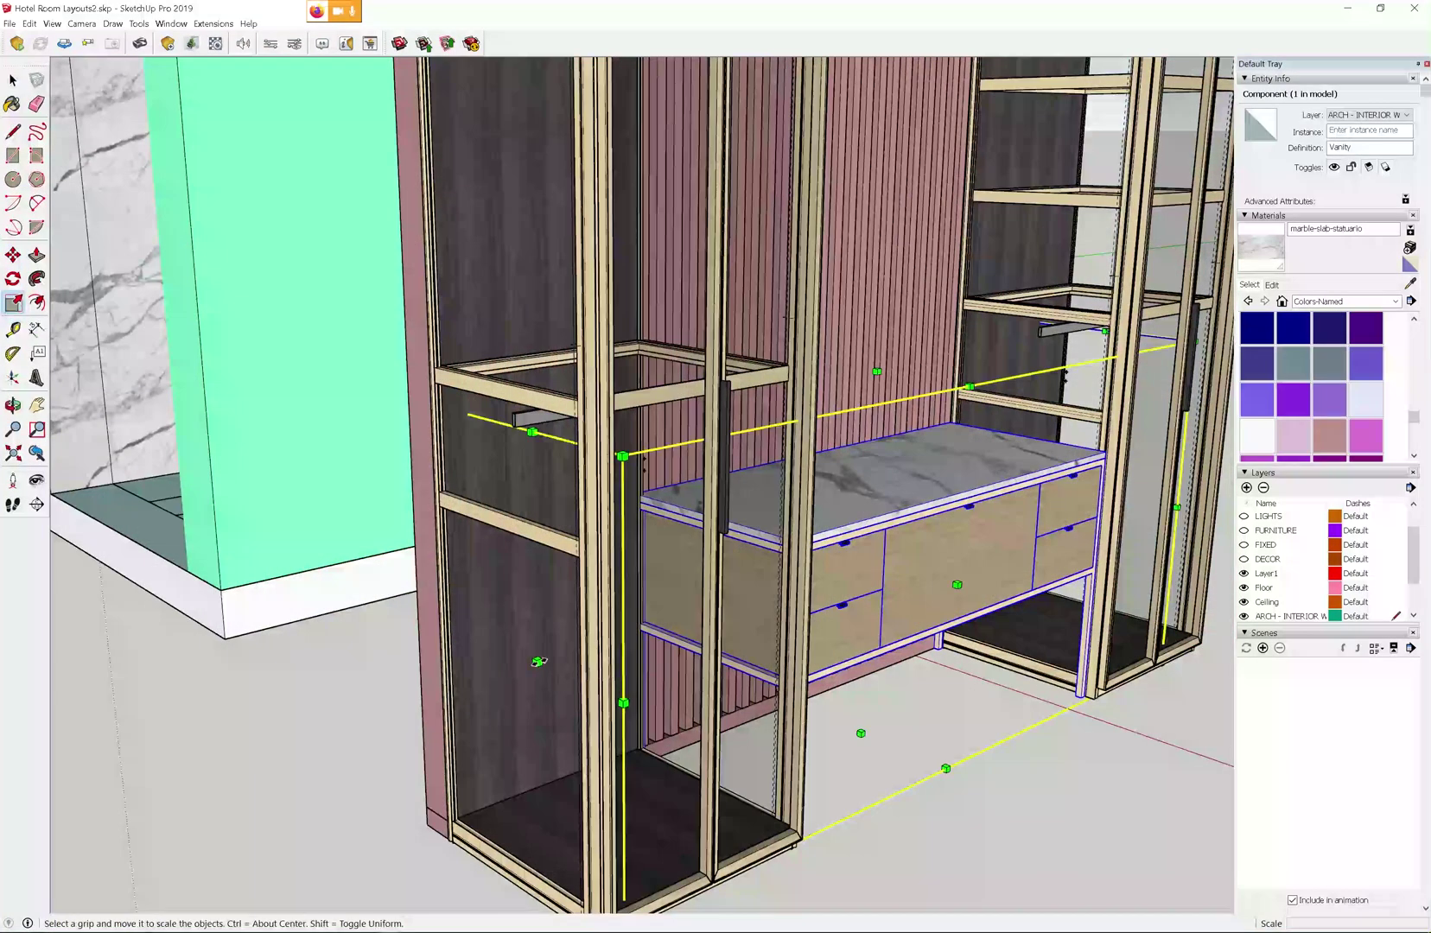
{"action": "left_click_drag", "start_coordinate": [537, 662], "coordinate": [544, 660]}
Sample the vanity's light gray wood material and paint the bulkheads above both narrow wardrobes with it
{"action": "left_click", "coordinate": [13, 405]}
{"action": "left_click_drag", "start_coordinate": [752, 761], "coordinate": [824, 717]}
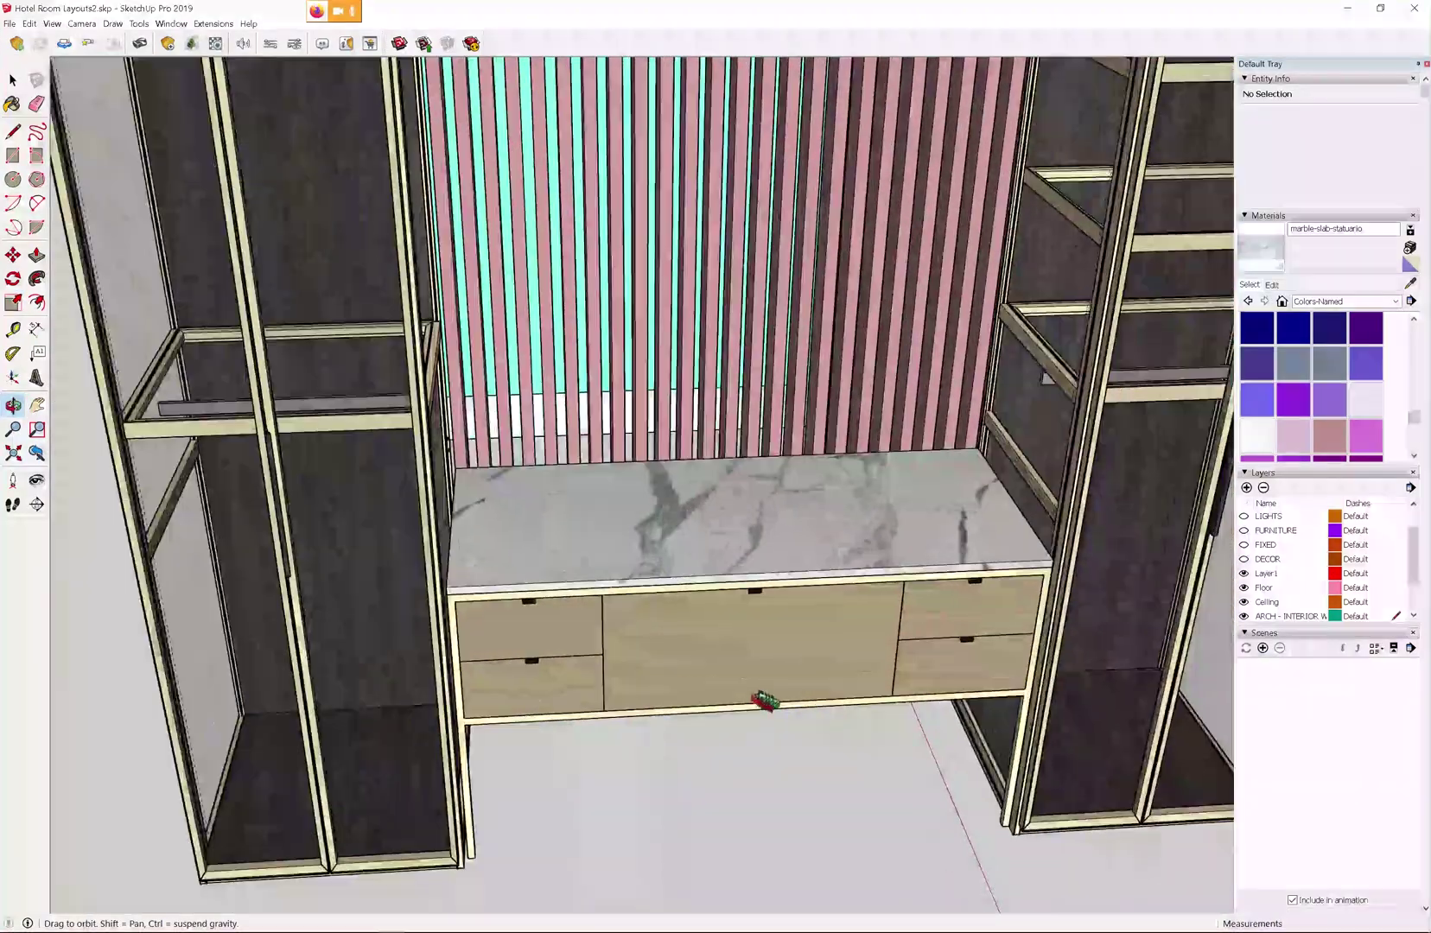
{"action": "middle_click_drag", "start_coordinate": [767, 701], "coordinate": [630, 609]}
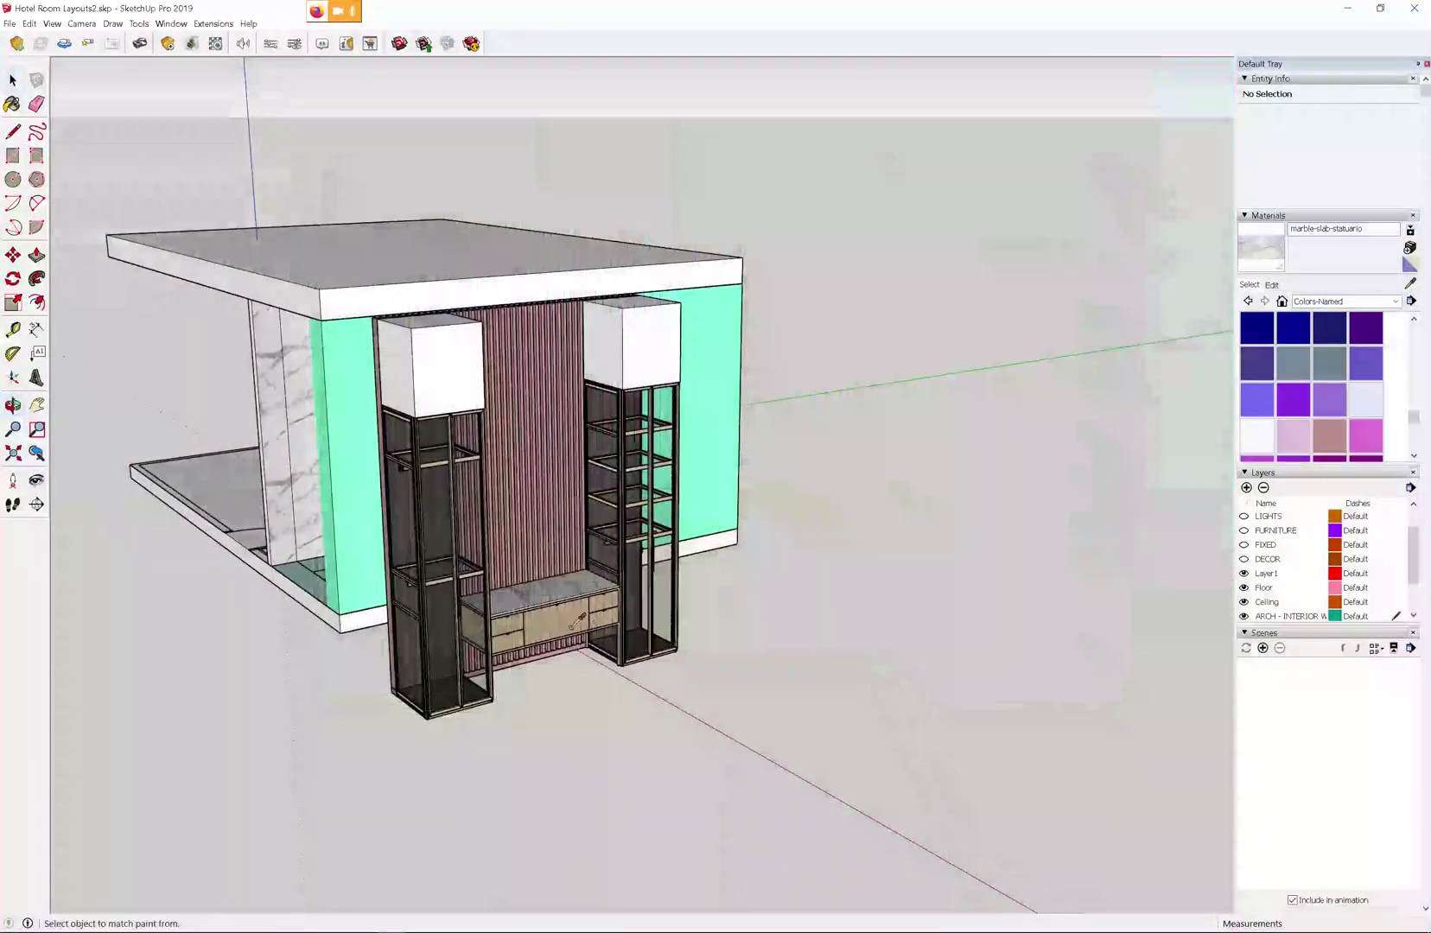
{"action": "scroll", "coordinate": [450, 376], "scroll_direction": "up", "scroll_amount": 3}
{"action": "left_click", "coordinate": [372, 337]}
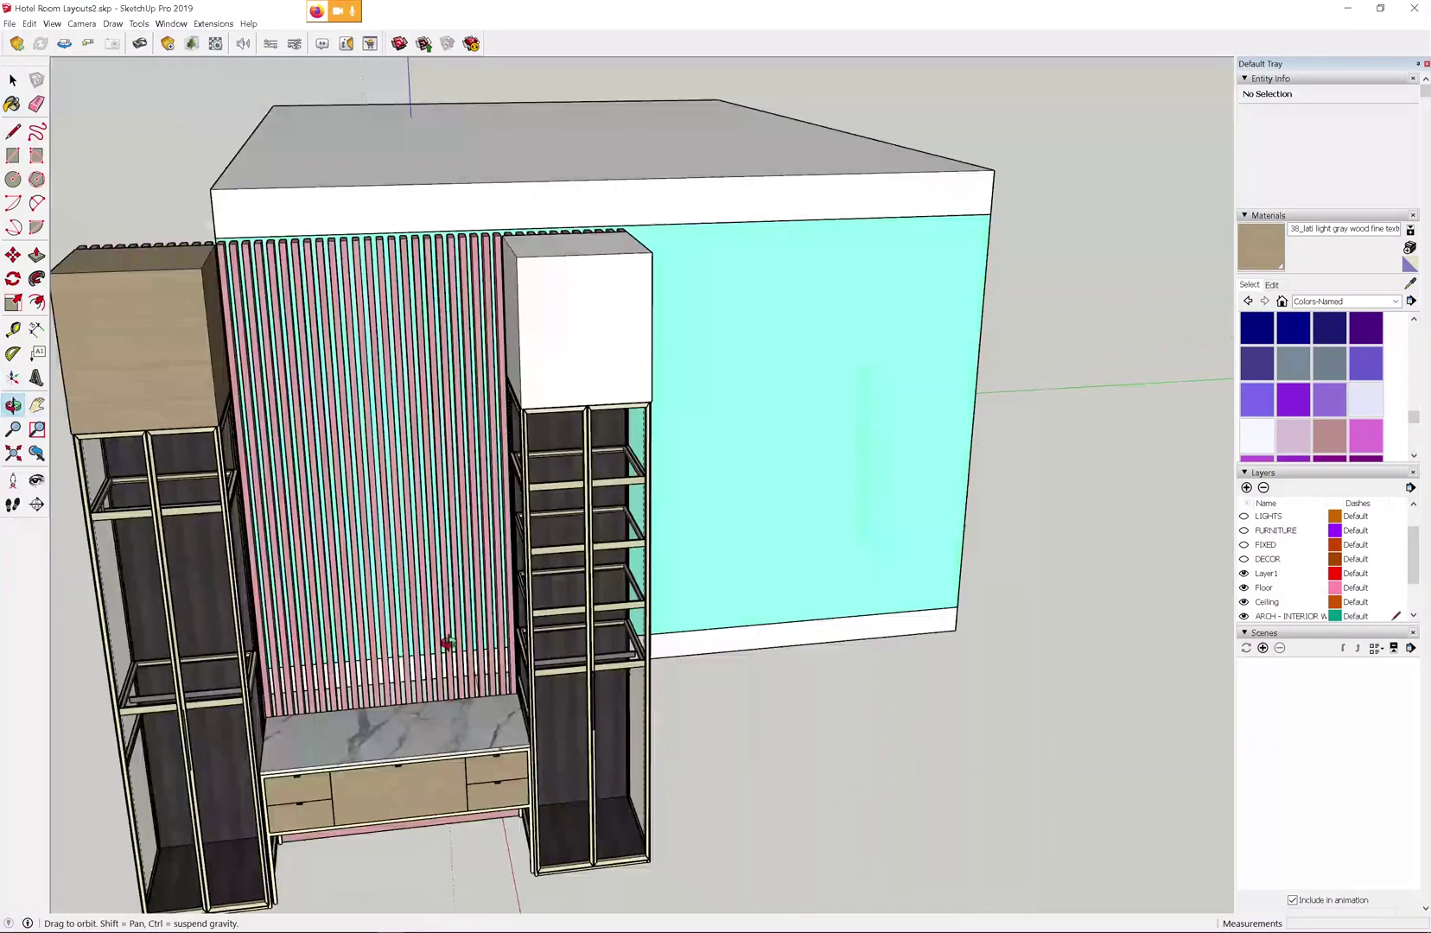
{"action": "middle_click_drag", "start_coordinate": [553, 389], "coordinate": [471, 384]}
{"action": "left_click", "coordinate": [477, 372]}
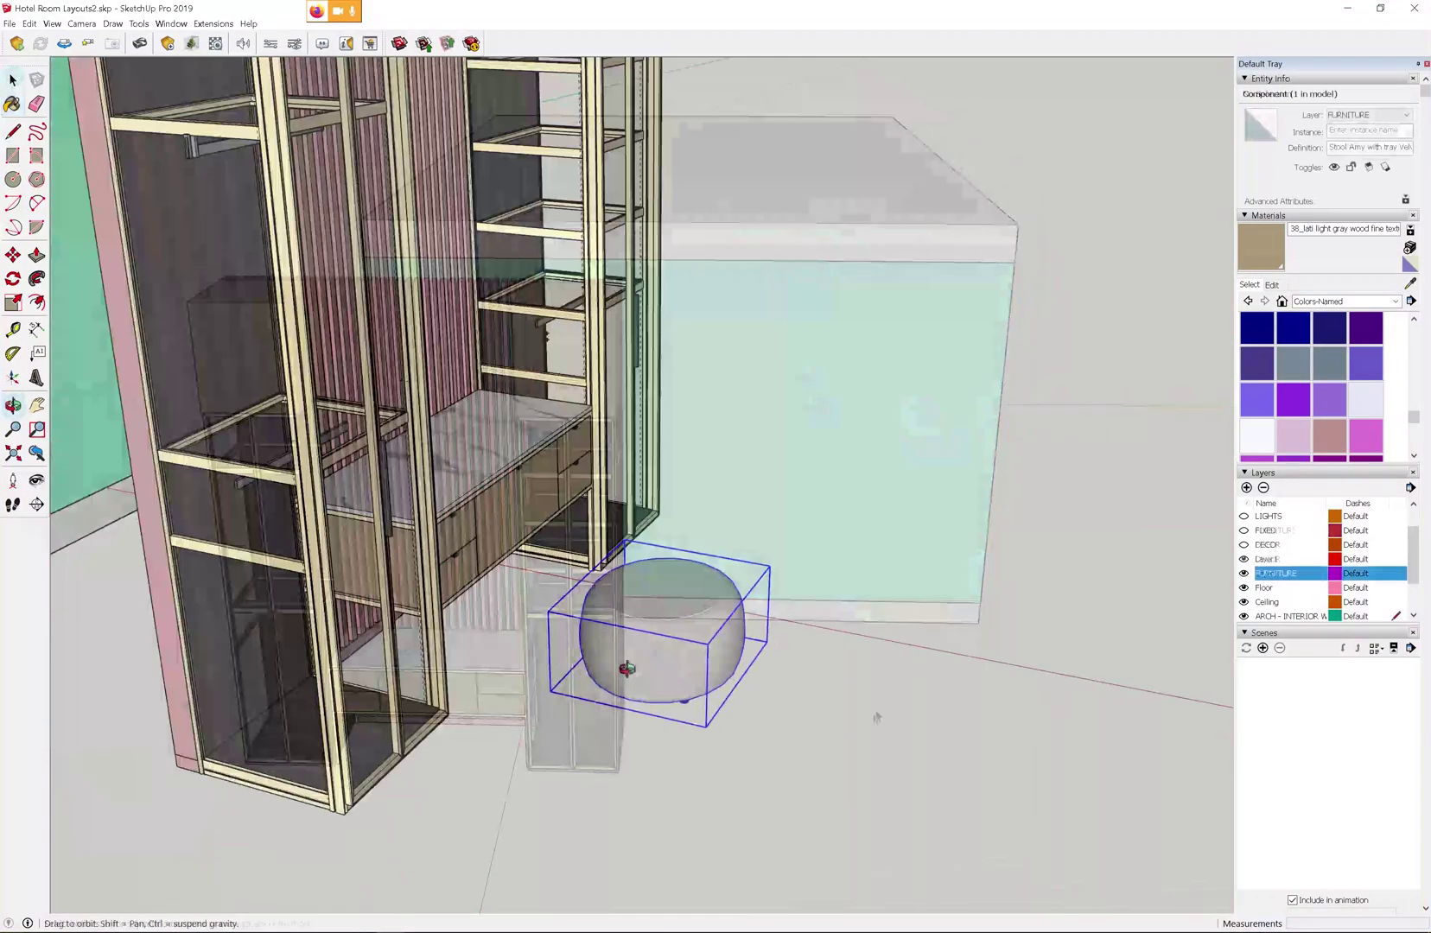
{"action": "middle_click_drag", "start_coordinate": [626, 662], "coordinate": [313, 728]}
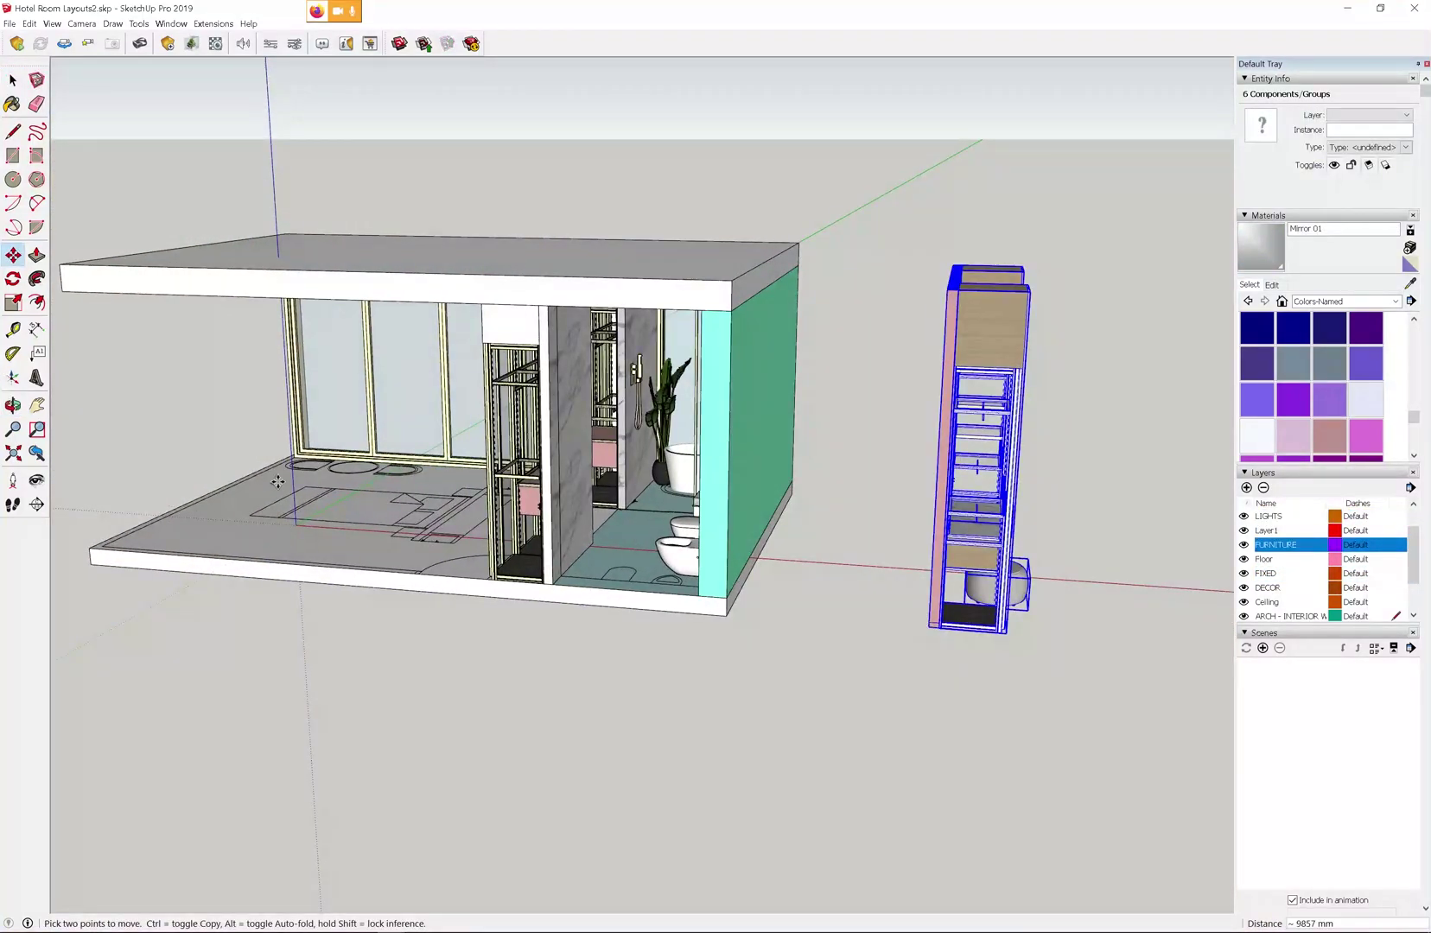
{"action": "scroll", "coordinate": [277, 482], "scroll_direction": "up", "scroll_amount": 5}
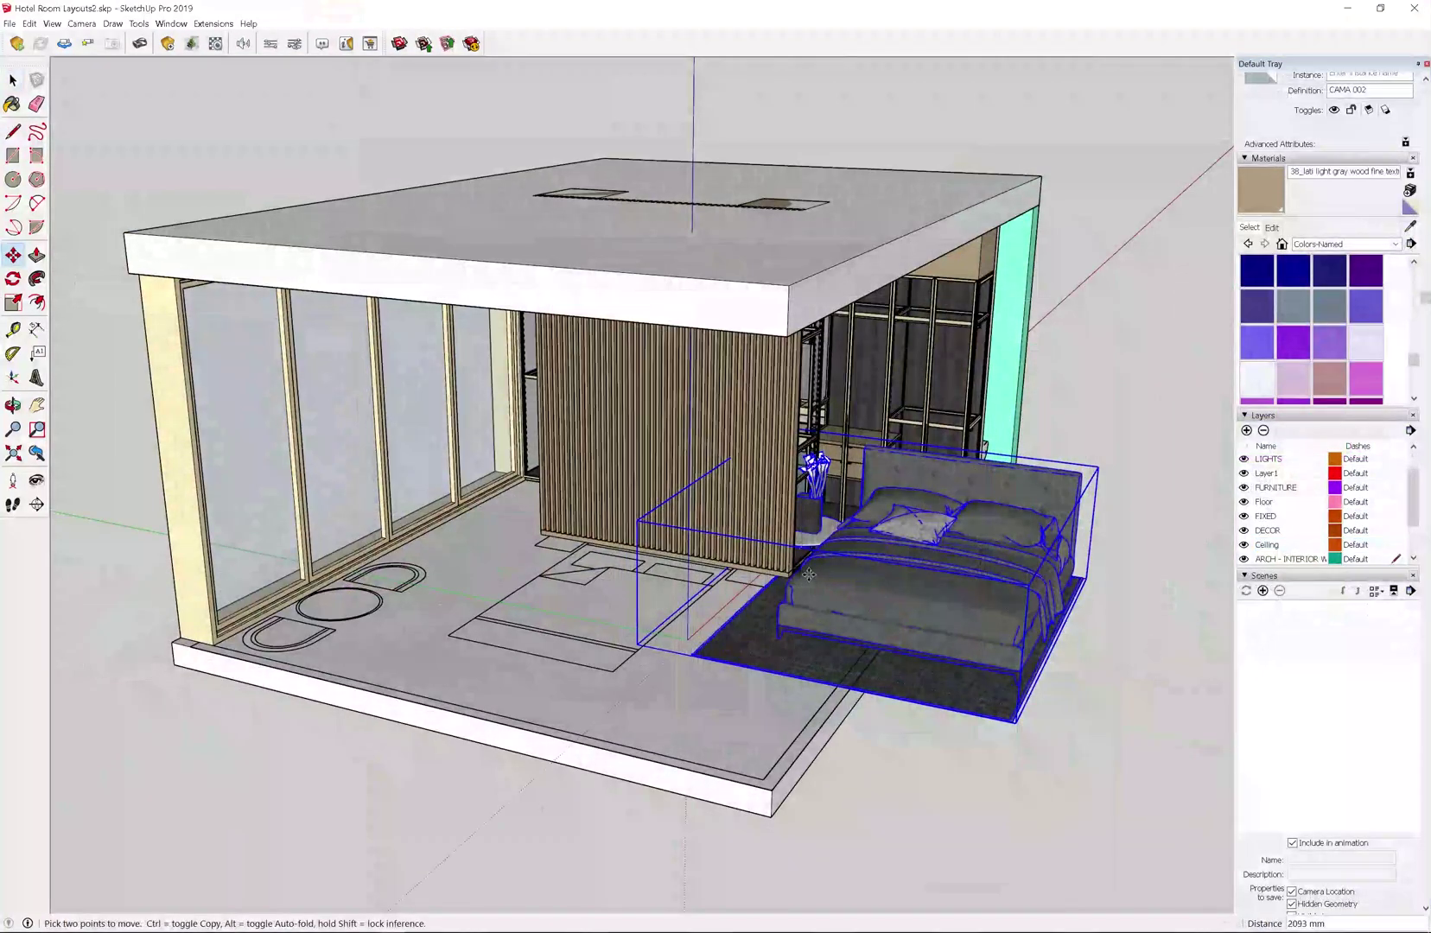
{"action": "left_click", "coordinate": [1092, 584]}
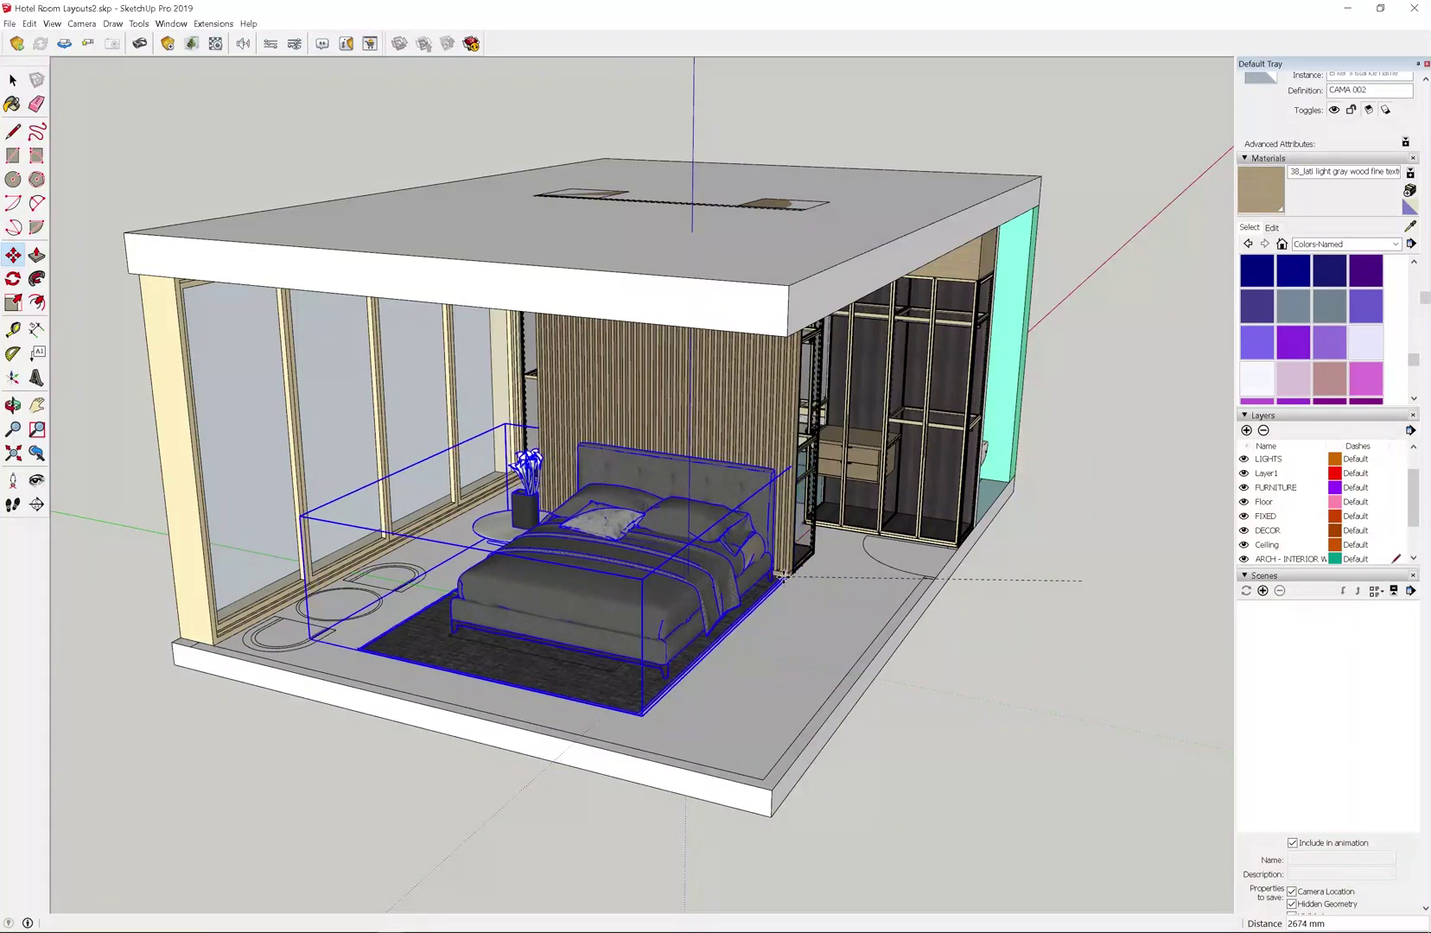
Move the bed with its rug about 2674 mm into place against the slatted partition
{"action": "left_click", "coordinate": [777, 578]}
{"action": "middle_click_drag", "start_coordinate": [457, 767], "coordinate": [887, 823]}
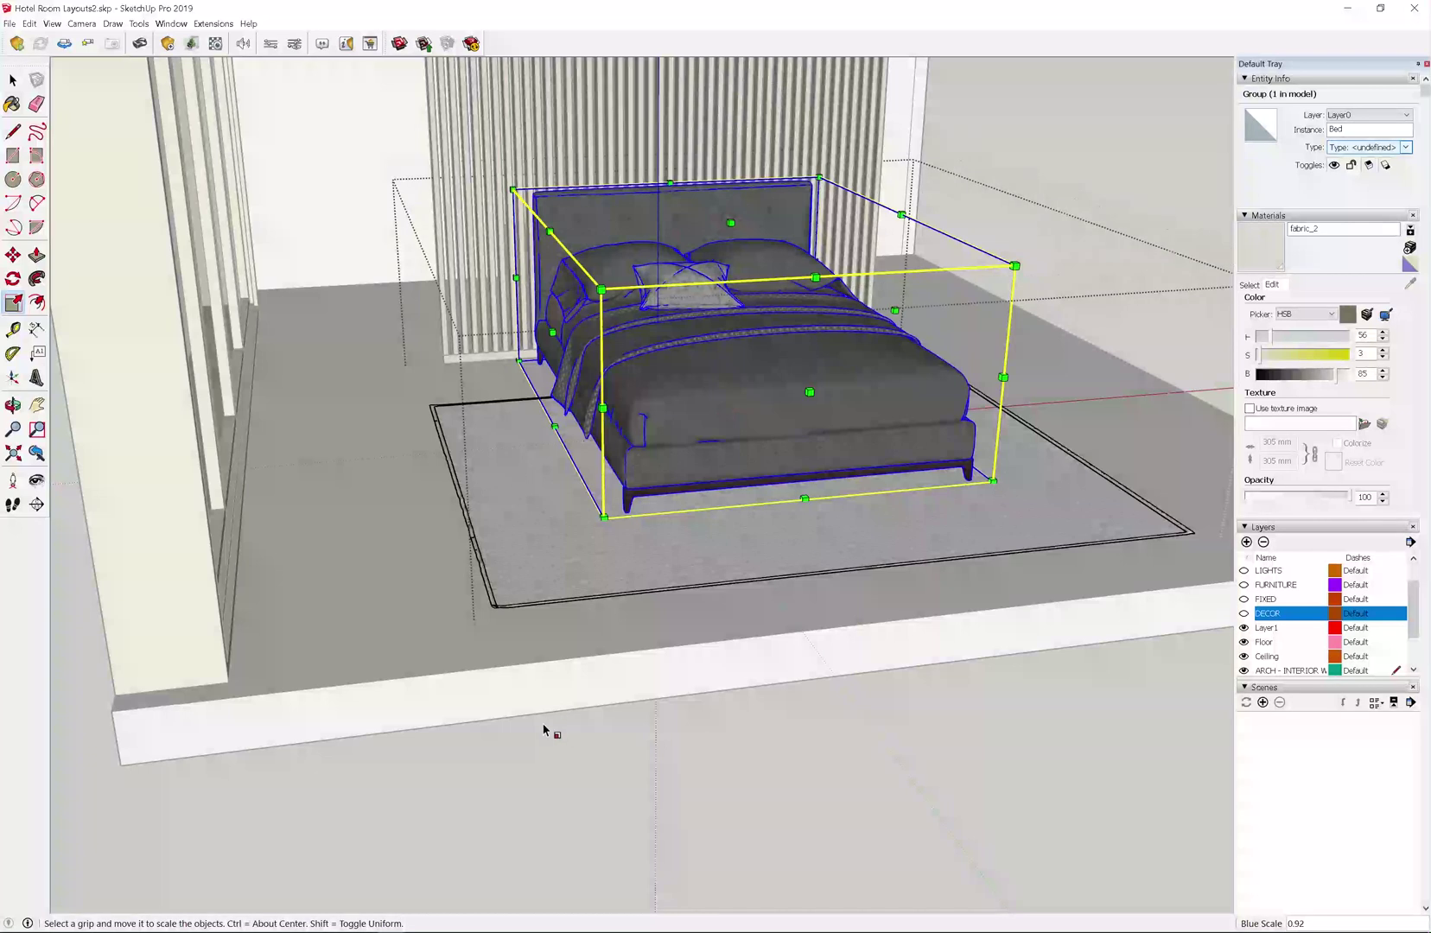
{"action": "left_click", "coordinate": [899, 733]}
Open the bed's base group, sample its dark brown leg material and adjust that material's colour
{"action": "scroll", "coordinate": [697, 533], "scroll_direction": "up", "scroll_amount": 3}
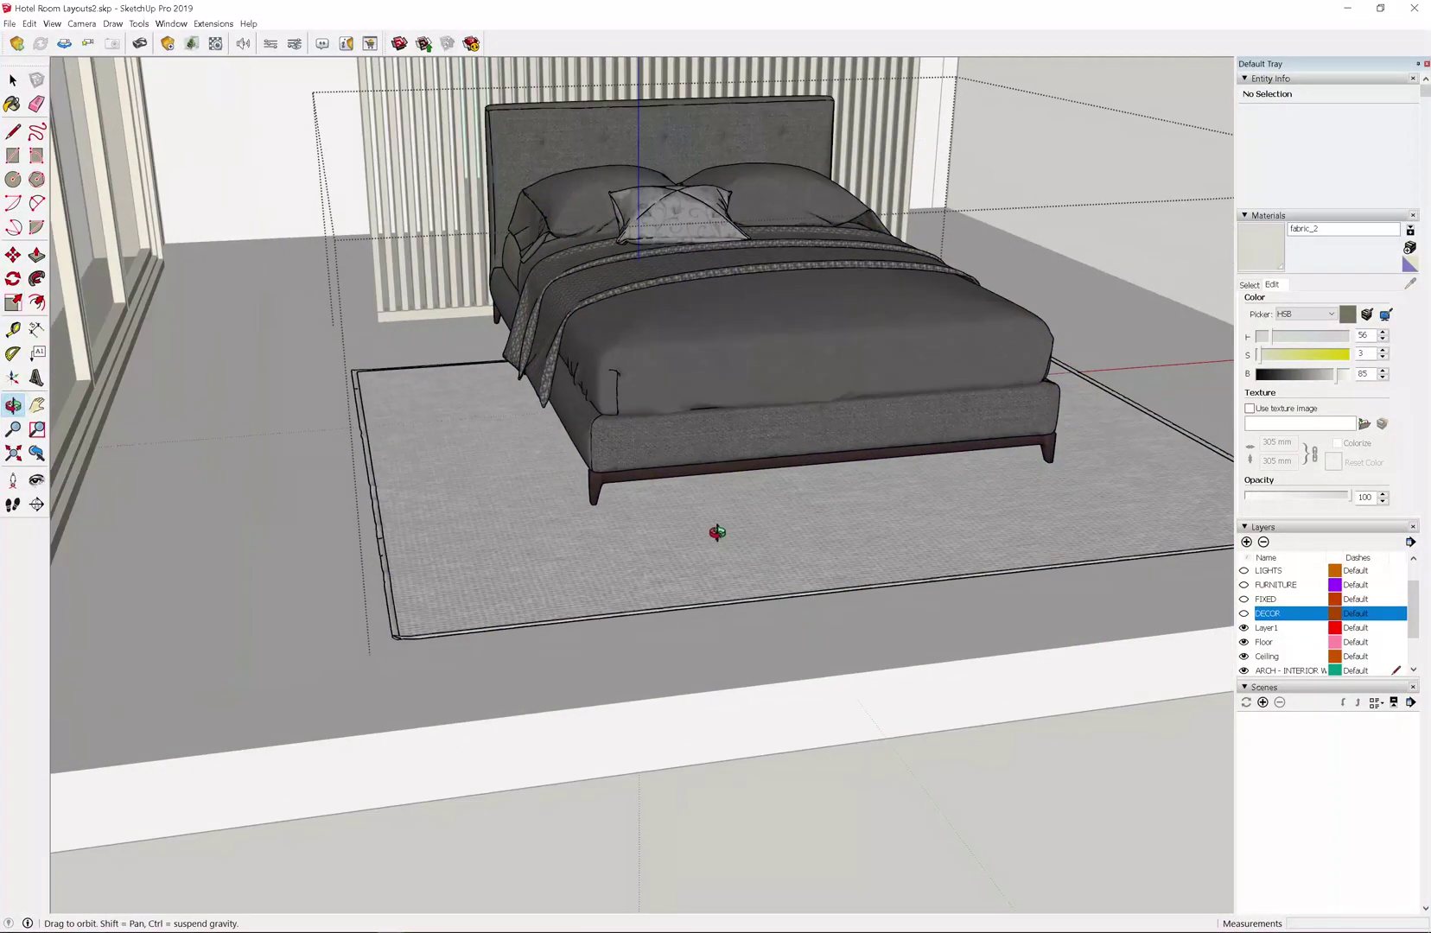
{"action": "scroll", "coordinate": [598, 449], "scroll_direction": "up", "scroll_amount": 5}
{"action": "right_click", "coordinate": [616, 503]}
{"action": "left_click", "coordinate": [655, 587]}
{"action": "key", "text": "s"}
{"action": "left_click", "coordinate": [1251, 286]}
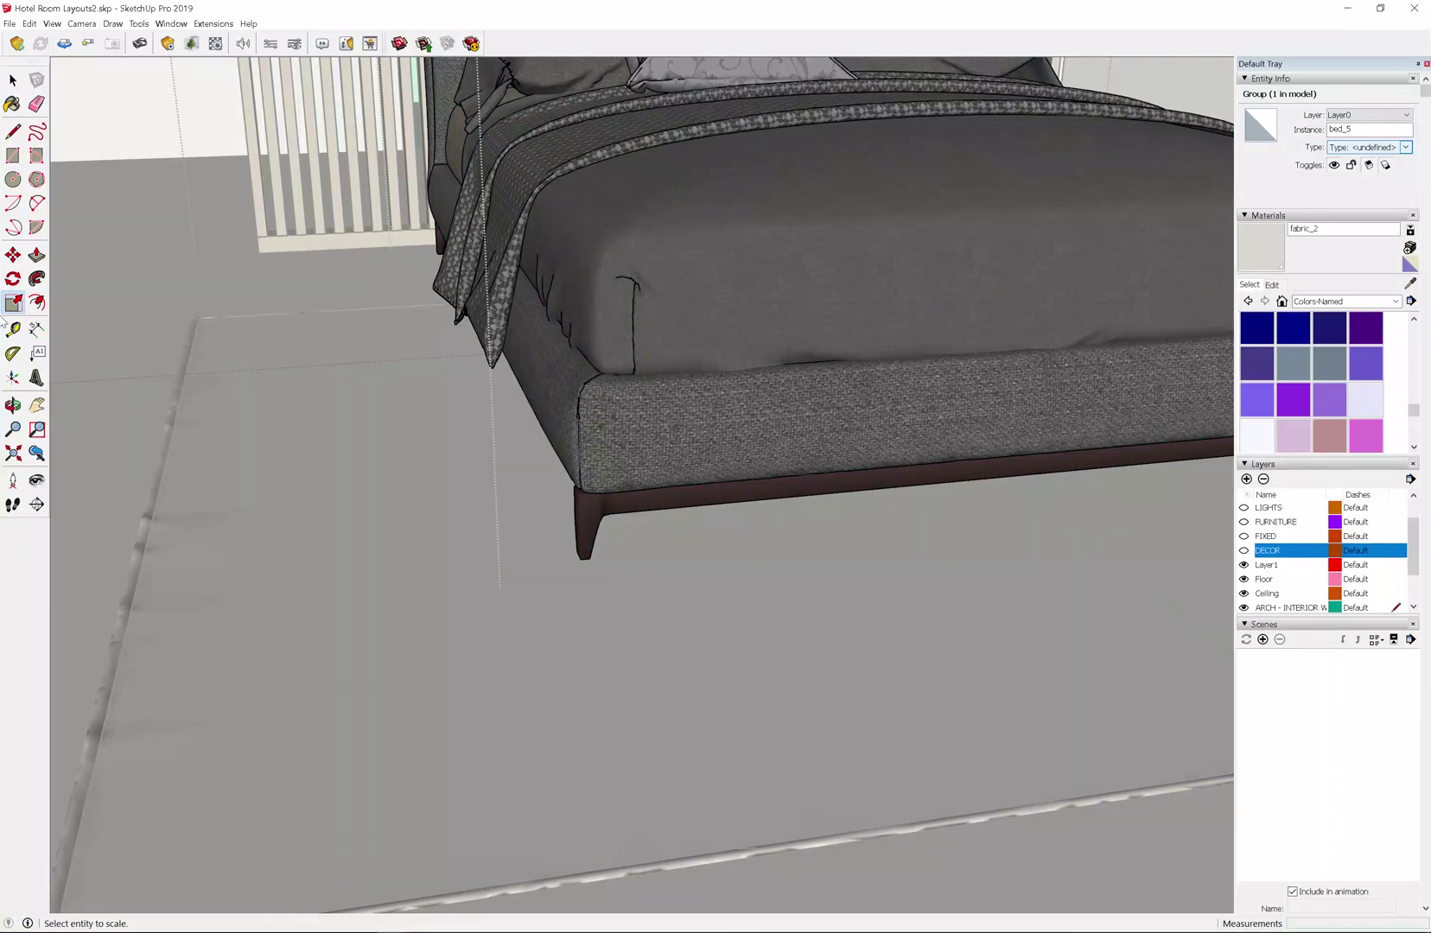
{"action": "left_click", "coordinate": [1410, 284]}
{"action": "left_click", "coordinate": [636, 491]}
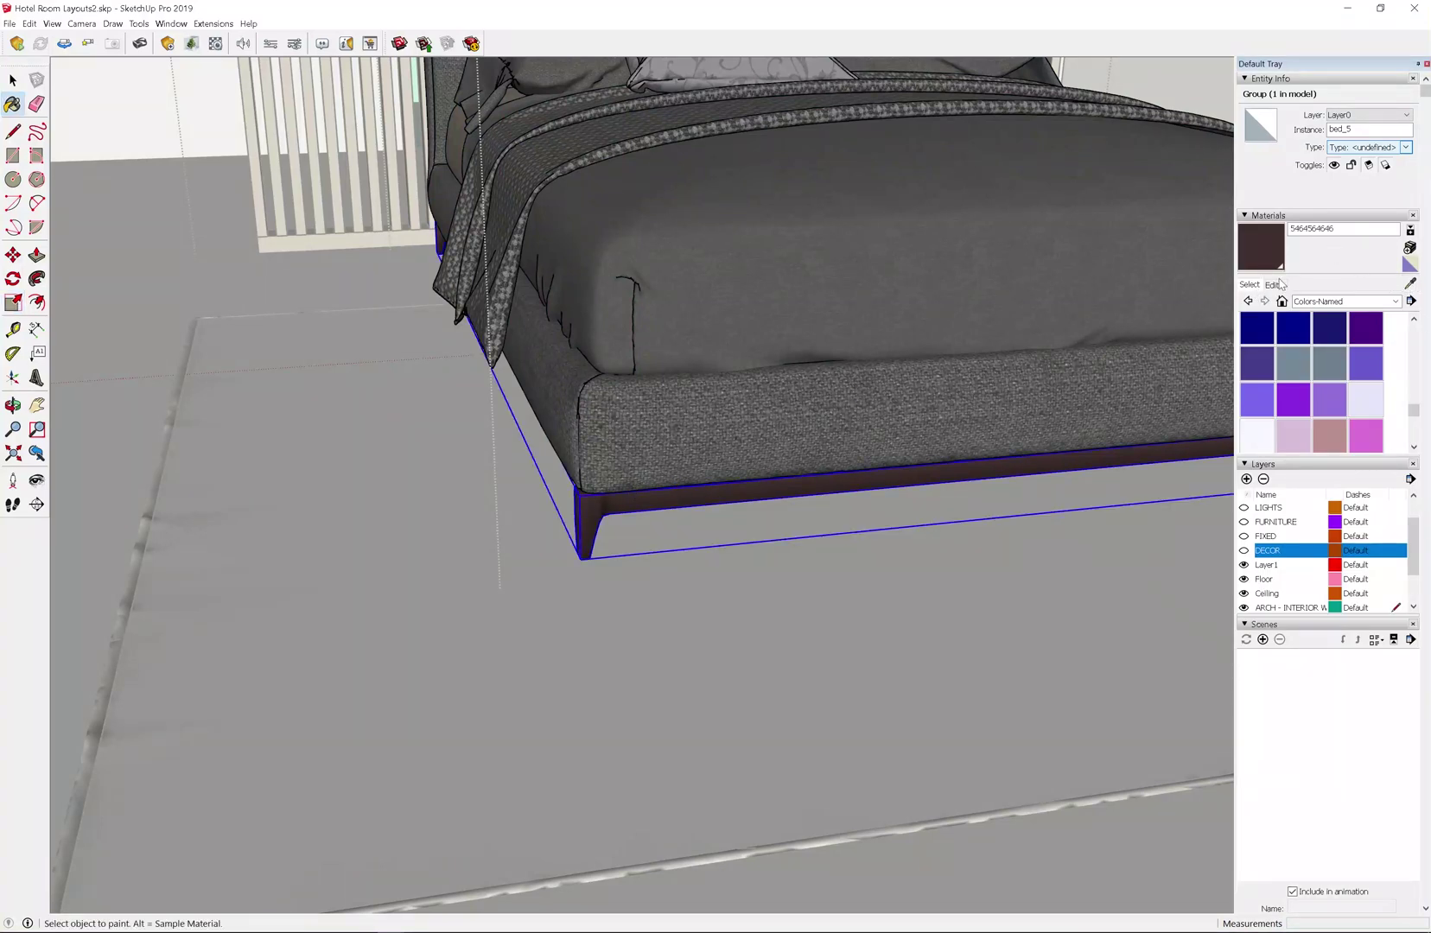
{"action": "left_click", "coordinate": [1277, 285]}
{"action": "mouse_move", "coordinate": [1281, 373]}
{"action": "left_mouse_down"}
{"action": "mouse_move", "coordinate": [1320, 373]}
{"action": "mouse_move", "coordinate": [1271, 364]}
{"action": "left_mouse_up"}
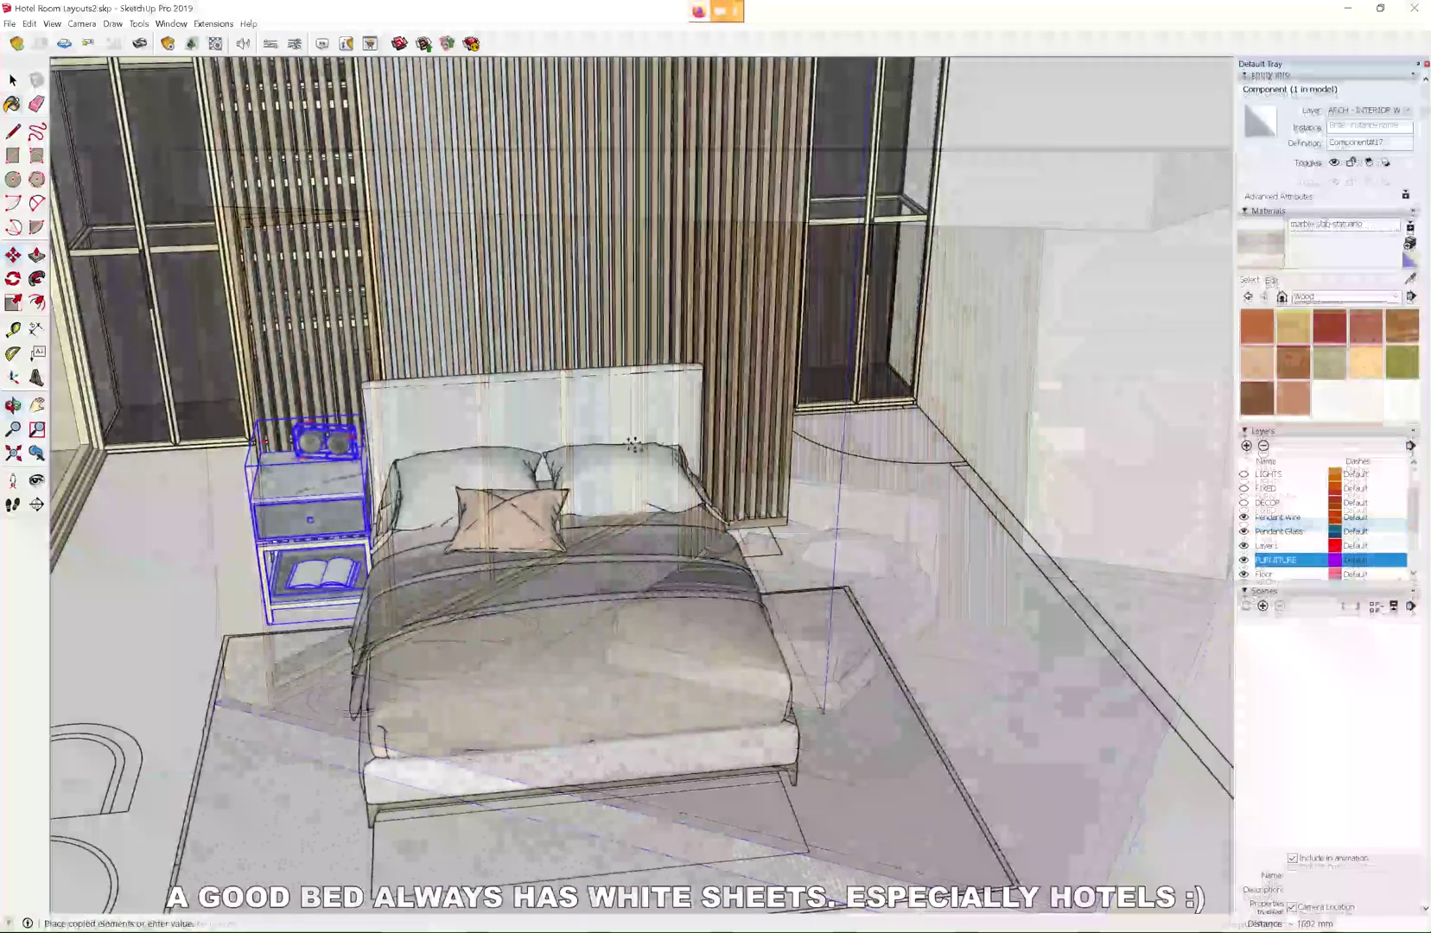
Copy the nightstand with its decor to the other side of the bed
{"action": "left_click", "coordinate": [256, 428]}
{"action": "key", "text": "ctrl"}
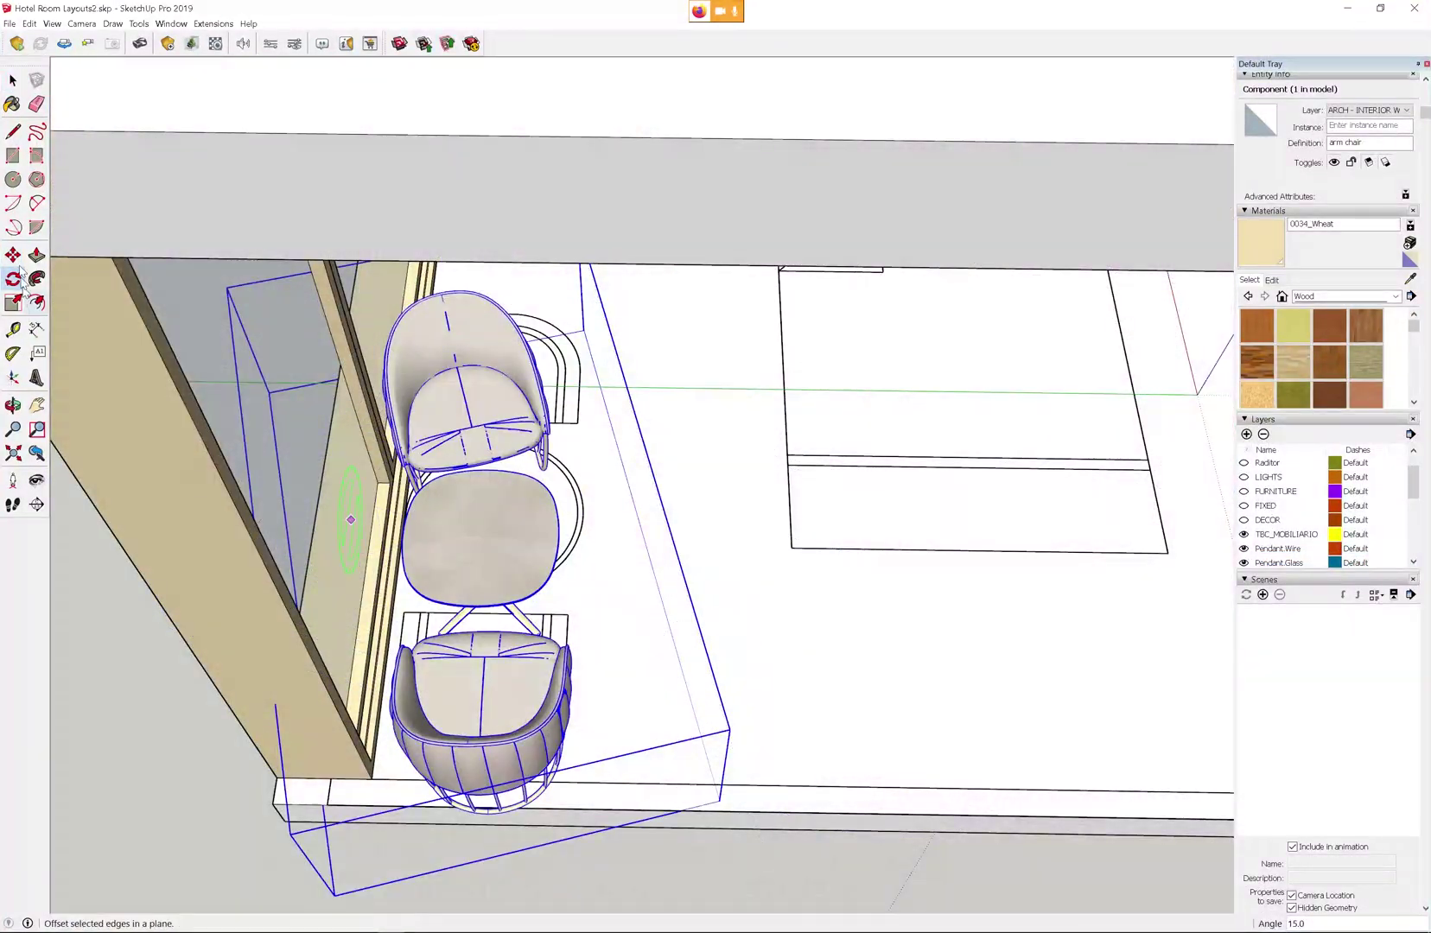
Move the armchair by the window into position beside the small table
{"action": "left_click", "coordinate": [13, 255]}
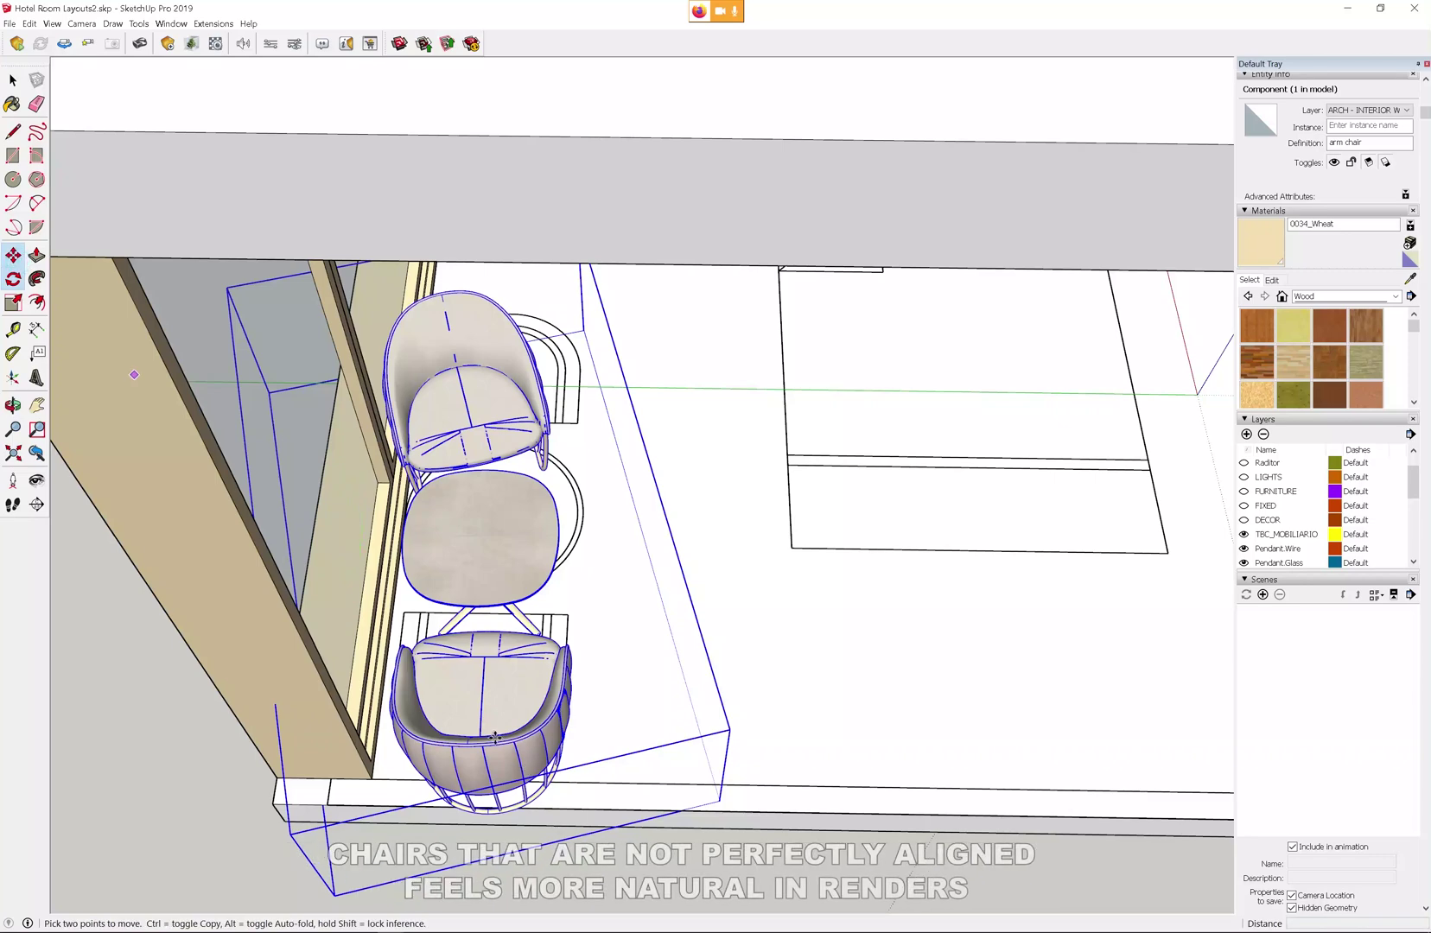
{"action": "left_click", "coordinate": [504, 684]}
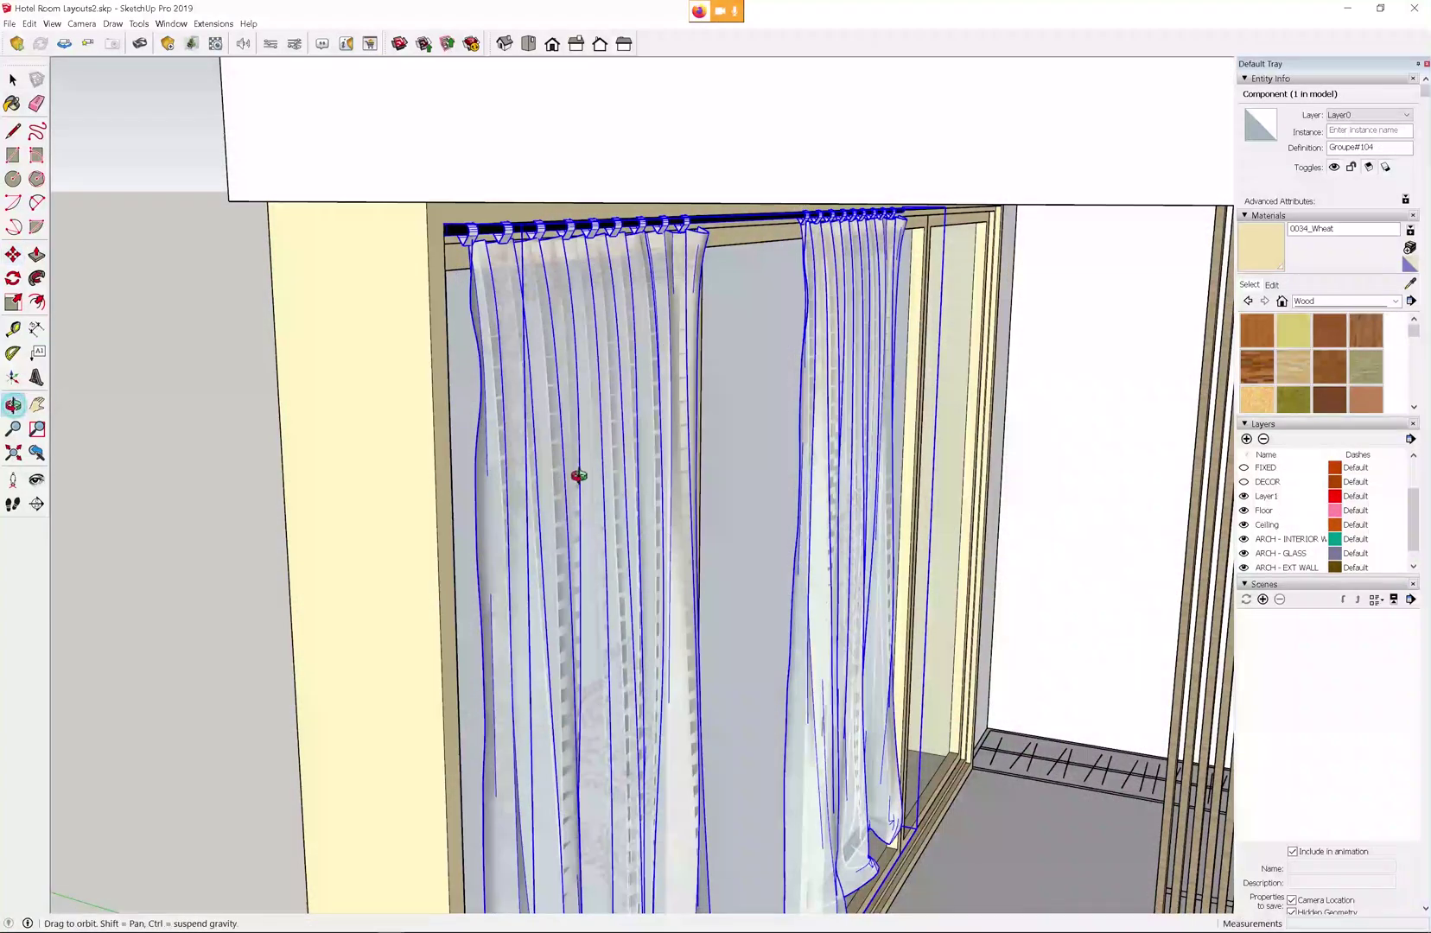
Move the curtains so the end of their rod meets the upper corner of the window wall under the ceiling
{"action": "middle_click_drag", "start_coordinate": [579, 476], "coordinate": [476, 138]}
{"action": "left_click", "coordinate": [450, 143]}
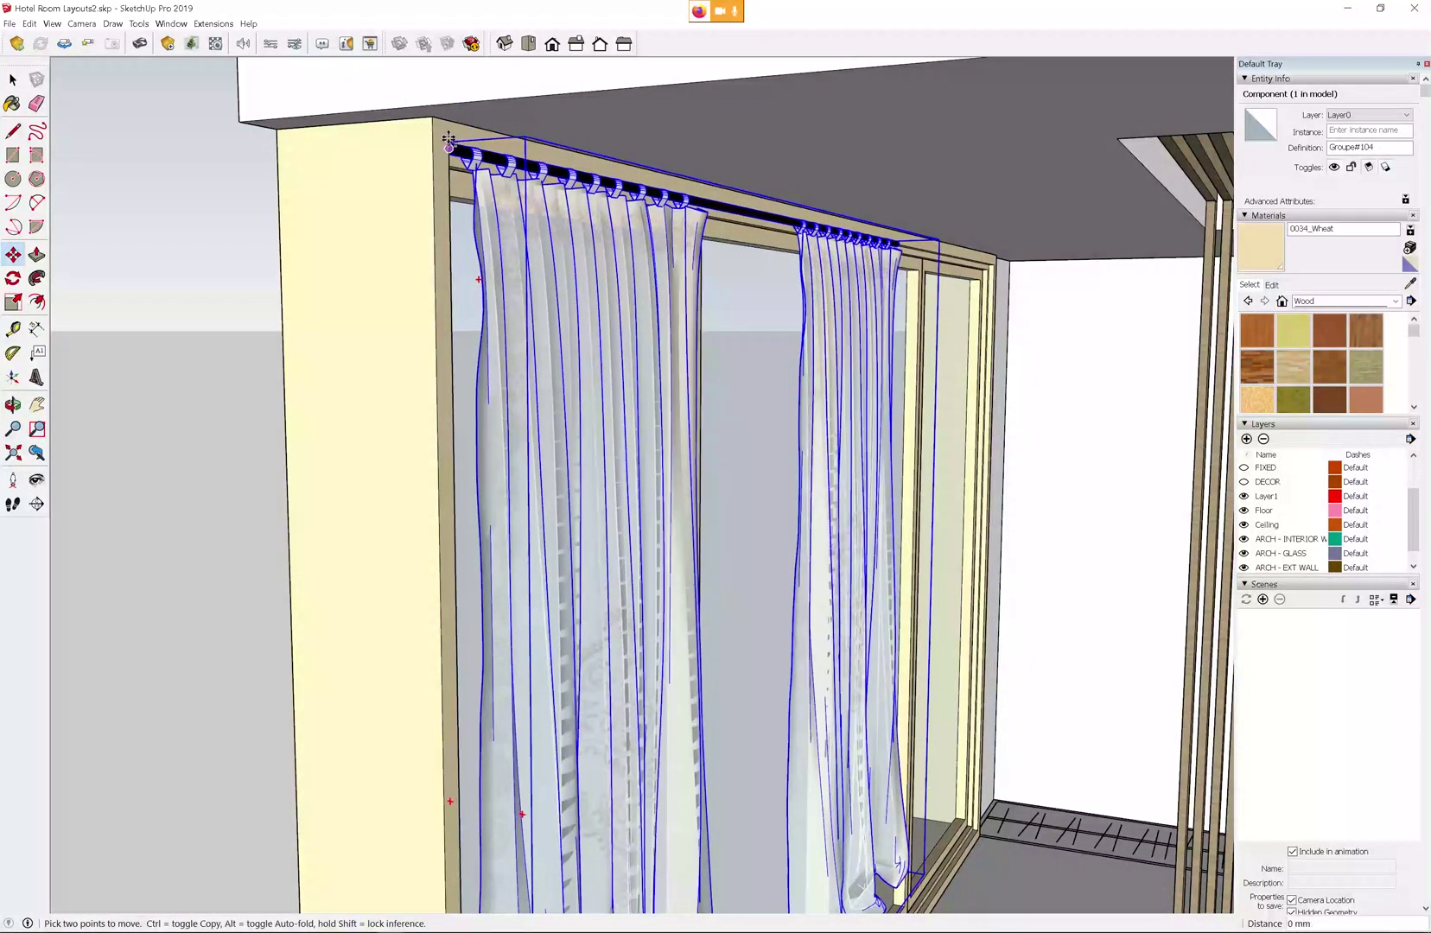
{"action": "left_click", "coordinate": [445, 127]}
Stretch the curtains downward to the floor, scaling their height by about 1.20
{"action": "scroll", "coordinate": [434, 164], "scroll_direction": "down", "scroll_amount": 1}
{"action": "scroll", "coordinate": [436, 202], "scroll_direction": "down", "scroll_amount": 1}
{"action": "scroll", "coordinate": [458, 596], "scroll_direction": "down", "scroll_amount": 1}
{"action": "key", "text": "s"}
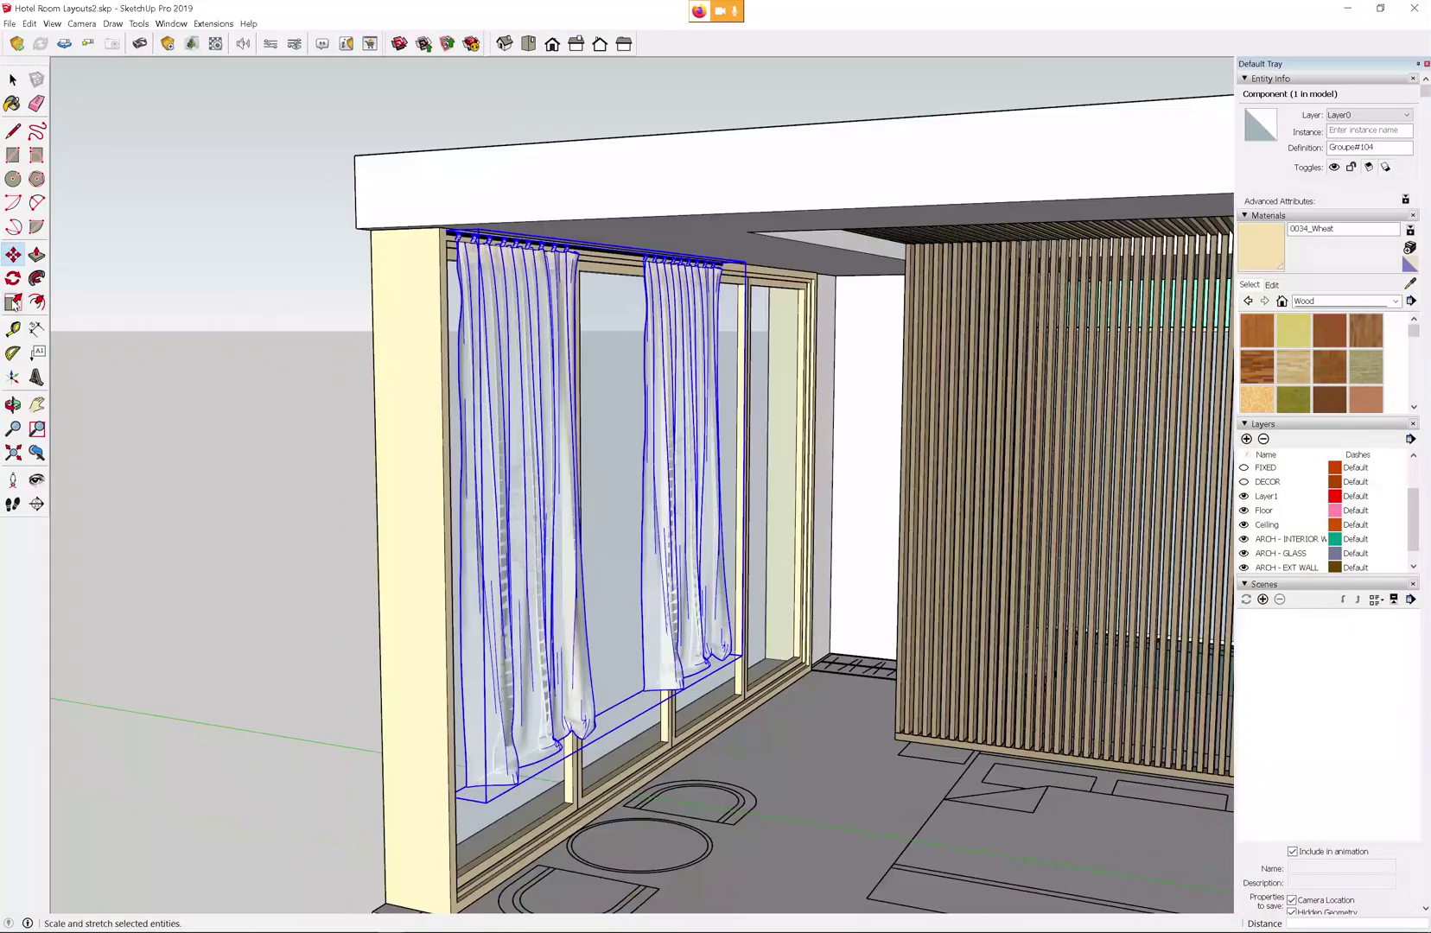
{"action": "scroll", "coordinate": [510, 397], "scroll_direction": "down", "scroll_amount": 1}
{"action": "scroll", "coordinate": [602, 774], "scroll_direction": "up", "scroll_amount": 3}
{"action": "scroll", "coordinate": [593, 575], "scroll_direction": "up", "scroll_amount": 1}
{"action": "left_click_drag", "start_coordinate": [606, 568], "coordinate": [607, 734]}
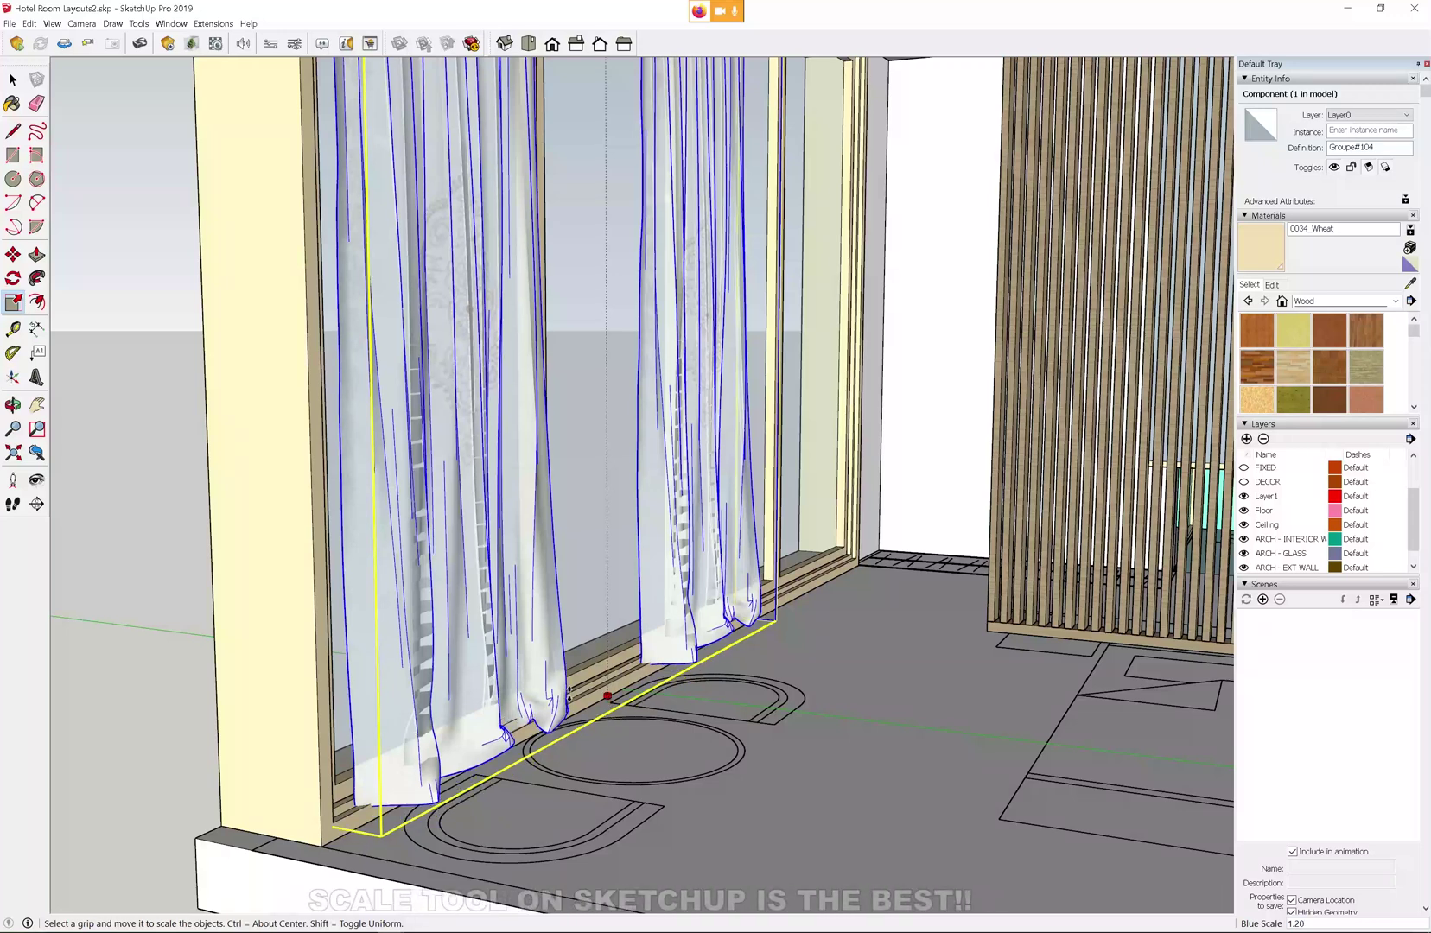
{"action": "scroll", "coordinate": [515, 456], "scroll_direction": "down", "scroll_amount": 3}
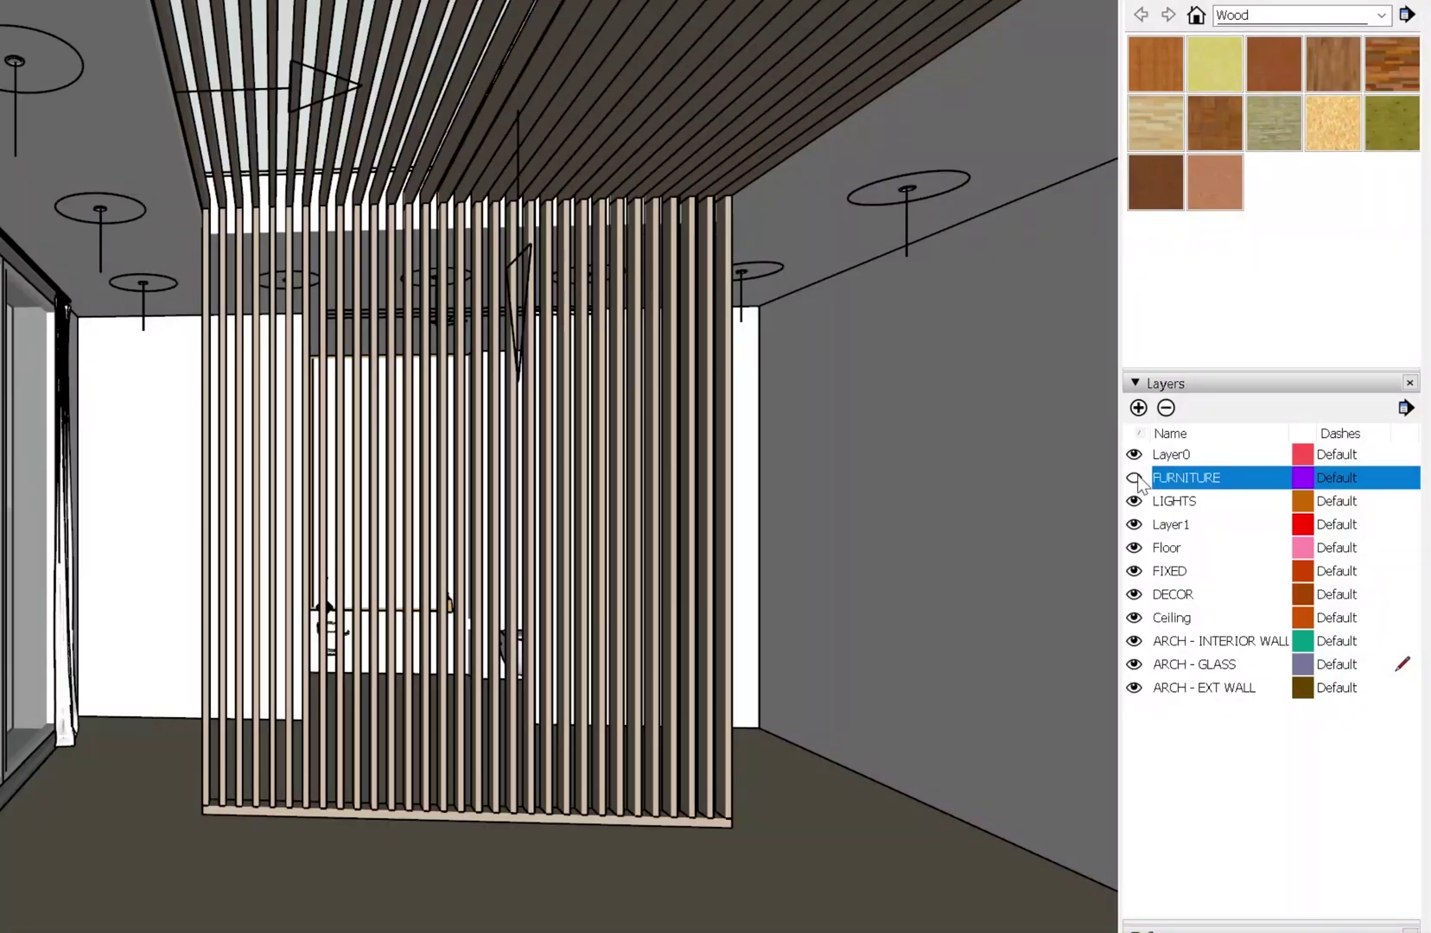
Show the FURNITURE layer again and check the LIGHTS and ARCH - INTERIOR WALL layers by hiding and showing each
{"action": "left_click", "coordinate": [1134, 478]}
{"action": "left_click", "coordinate": [1135, 478]}
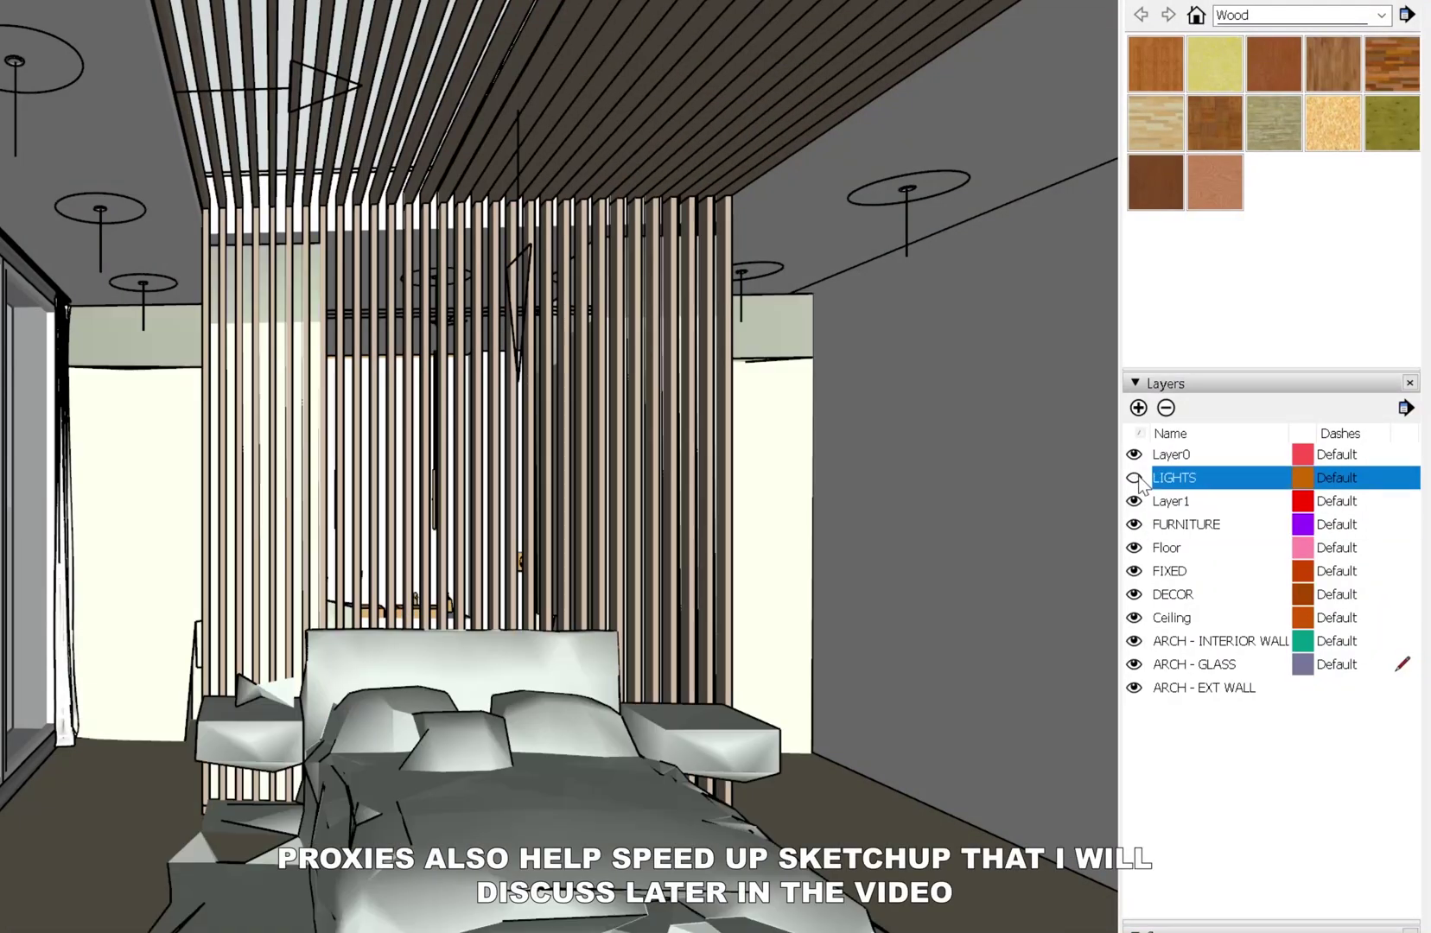
{"action": "left_click", "coordinate": [1135, 641]}
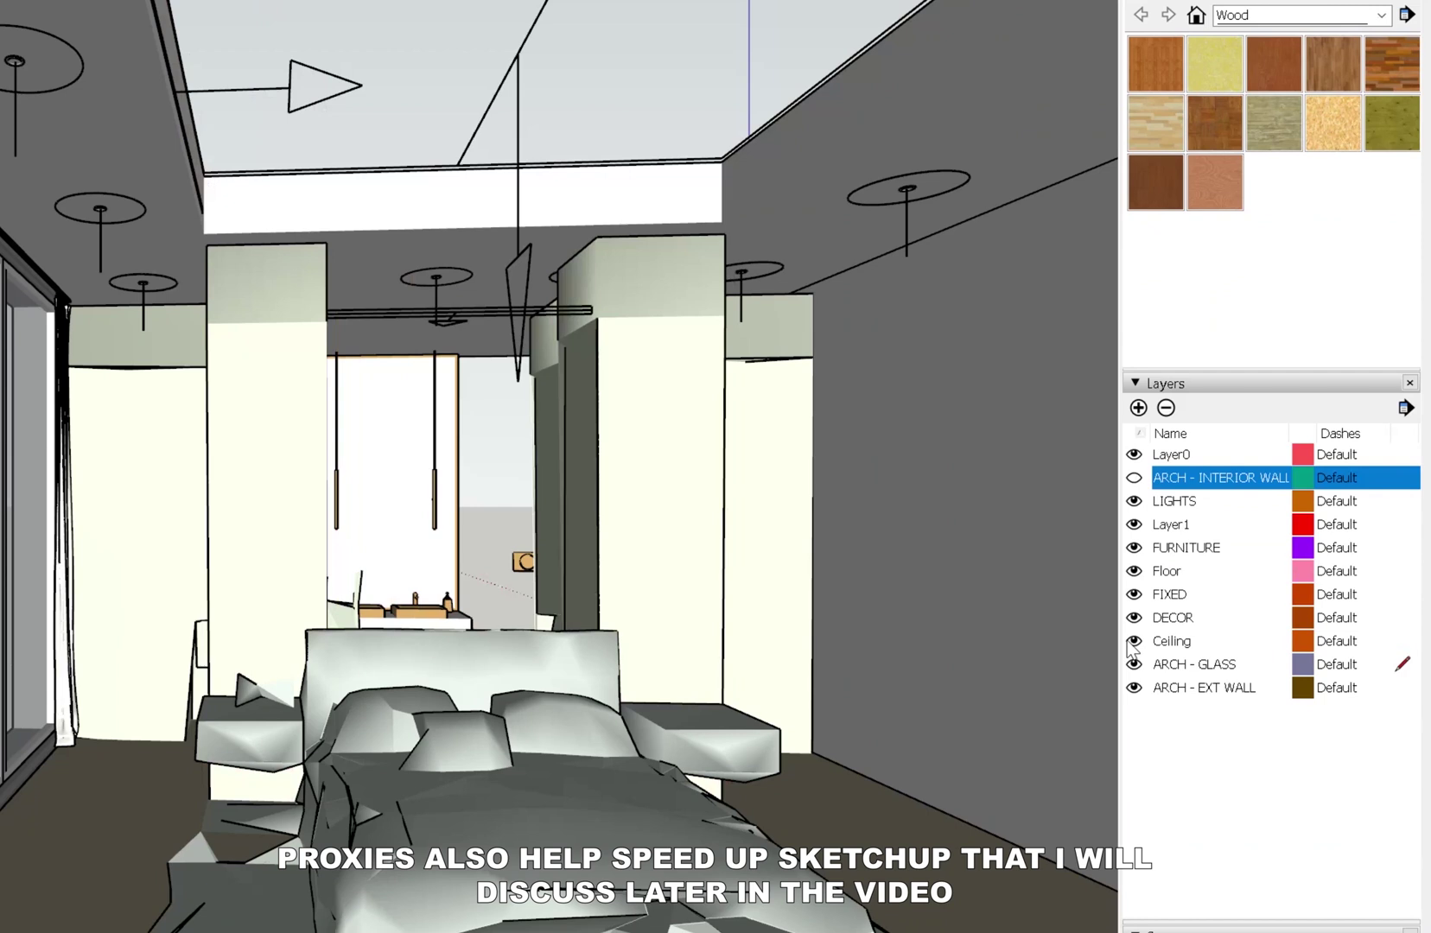
{"action": "left_click", "coordinate": [1135, 478]}
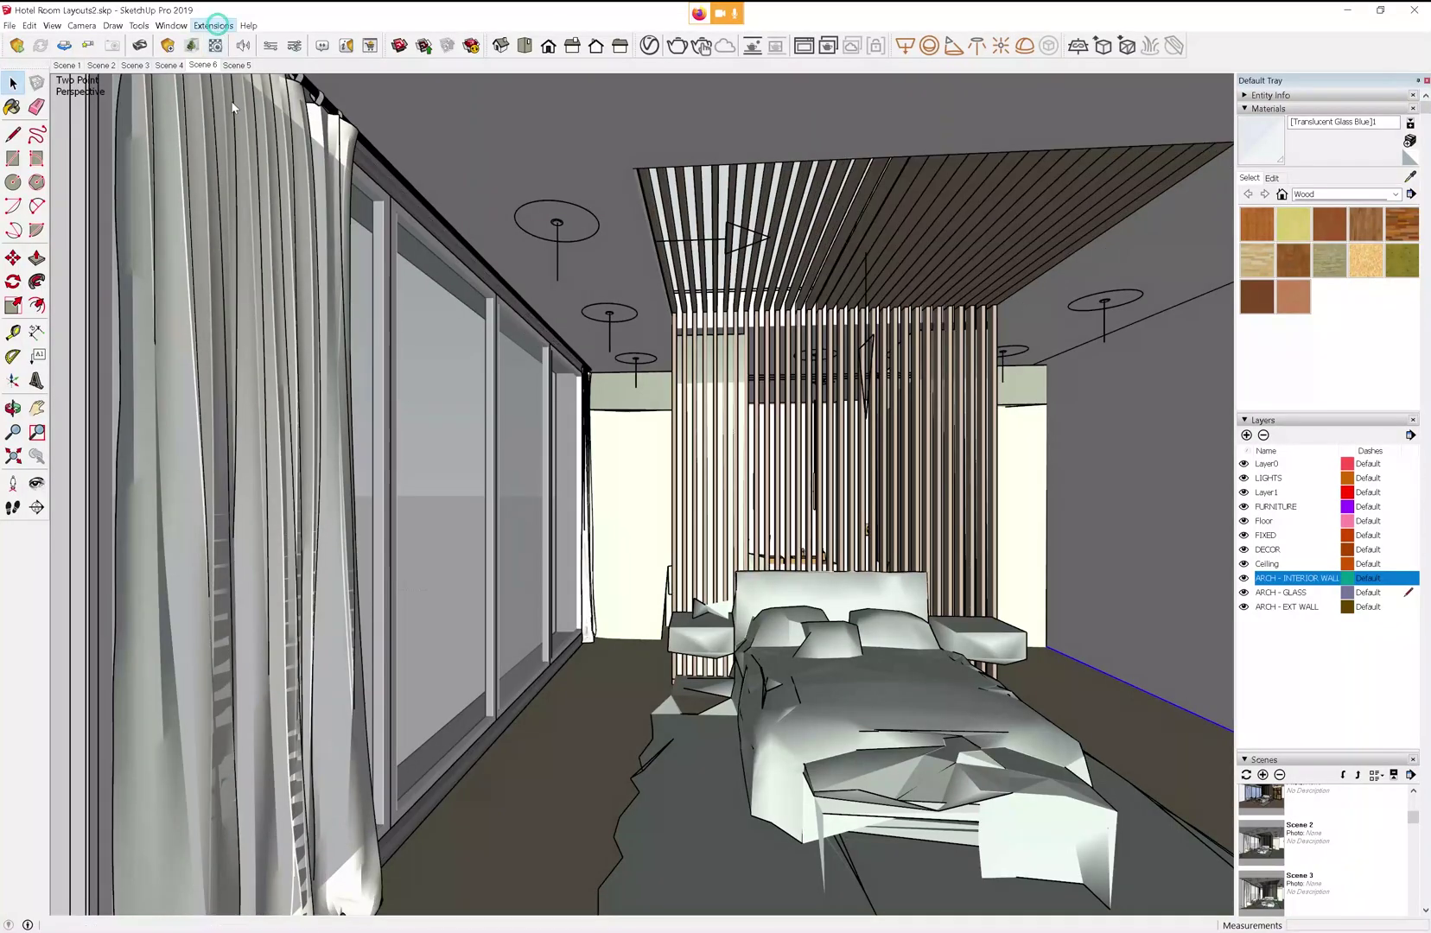
Open the CleanUp³ options and review the scope, optimisation, material, face and edge settings for cleaning the model
{"action": "left_click", "coordinate": [213, 25]}
{"action": "mouse_move", "coordinate": [250, 114]}
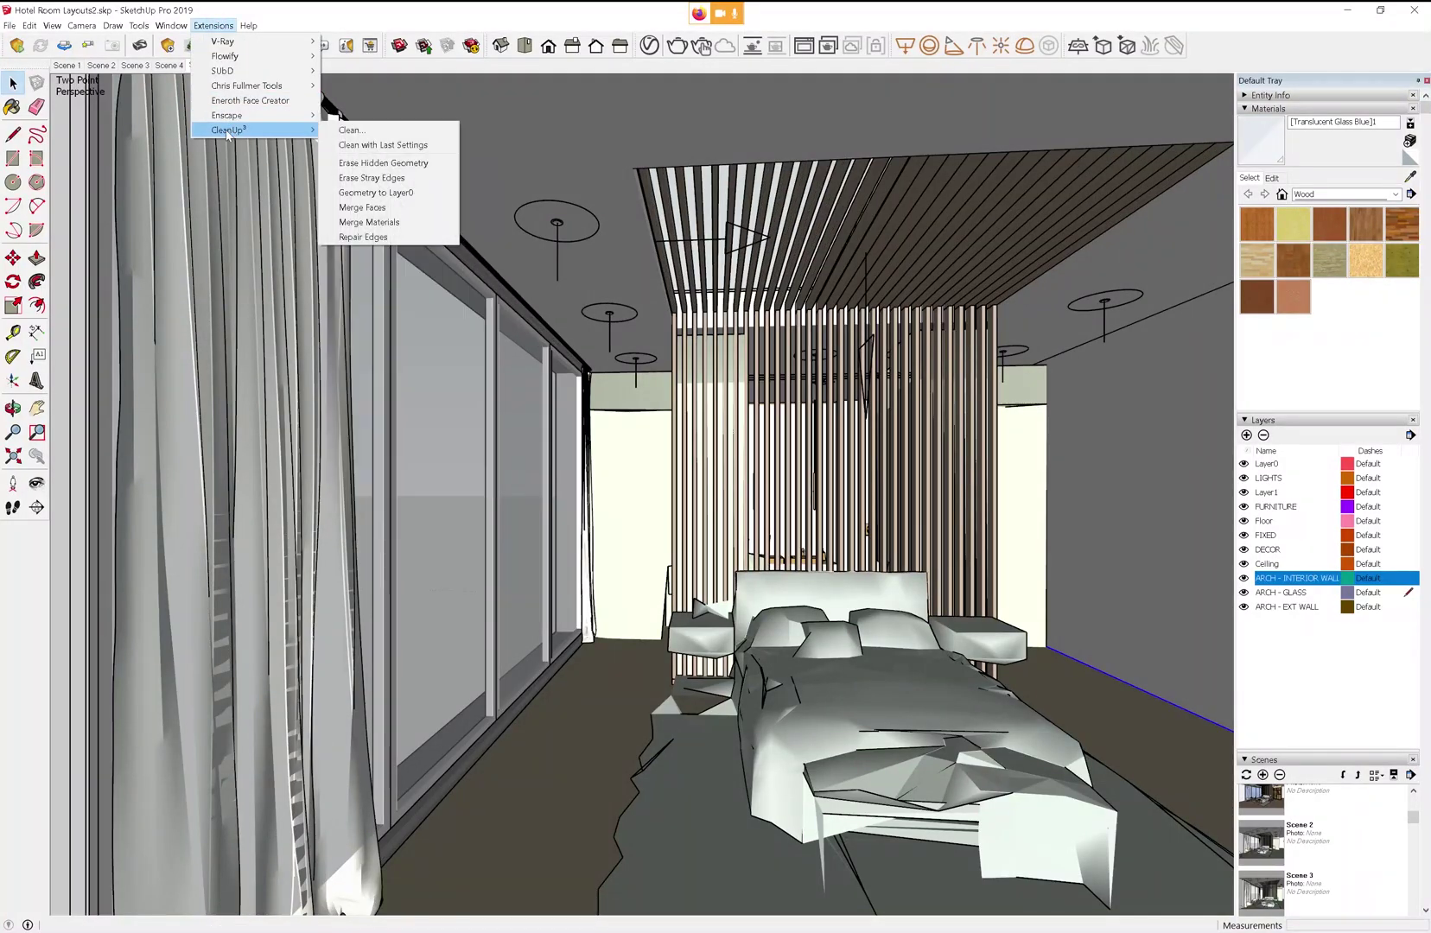
{"action": "left_click", "coordinate": [368, 128]}
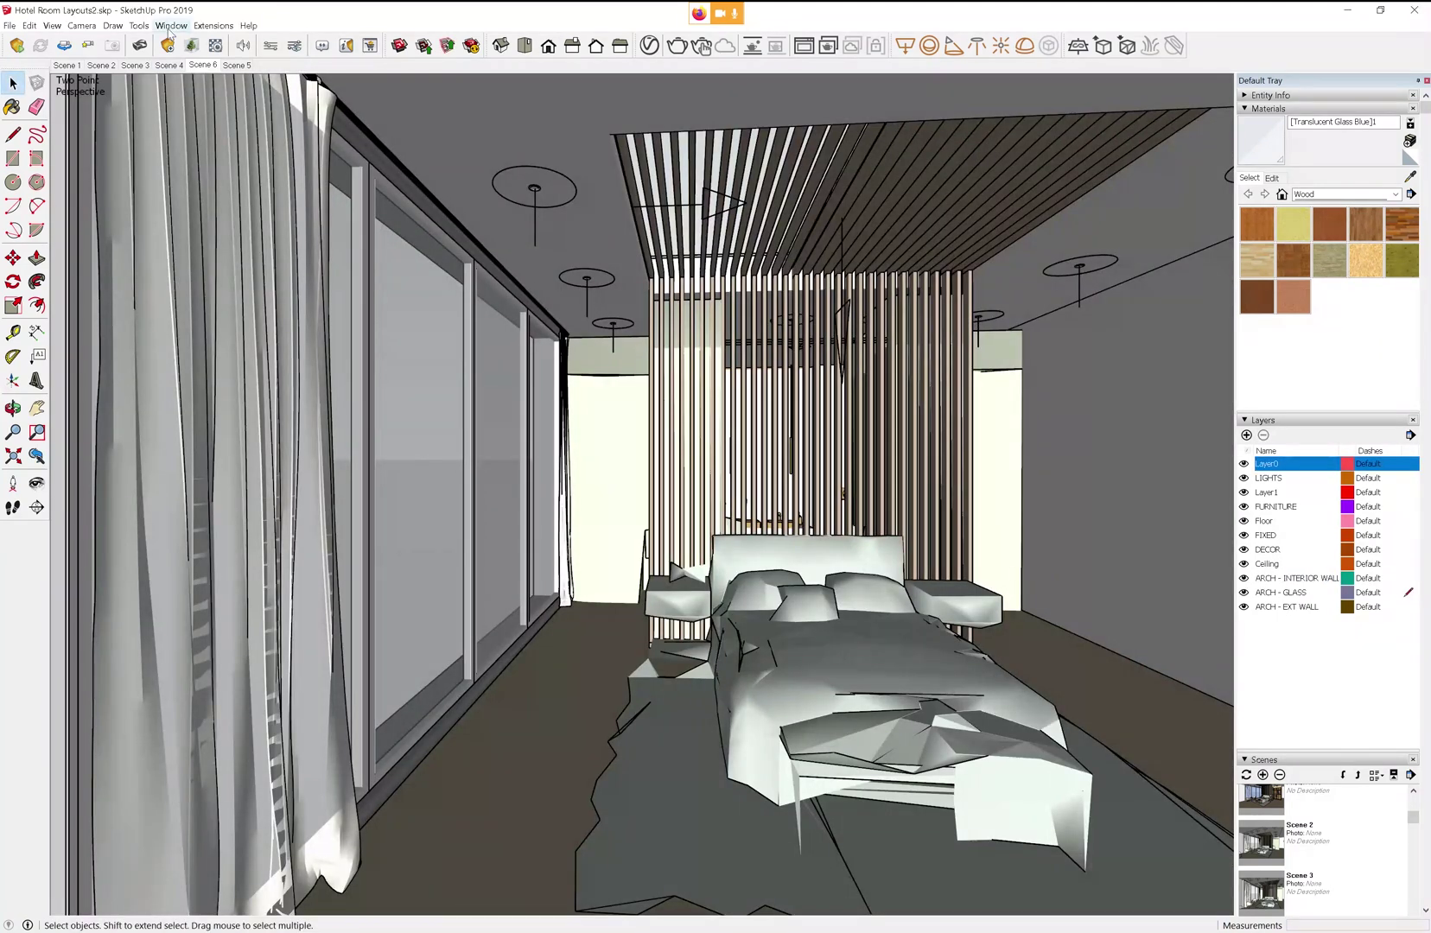
Close the cleaning options and open the General page of the SketchUp preferences
{"action": "left_click", "coordinate": [169, 29]}
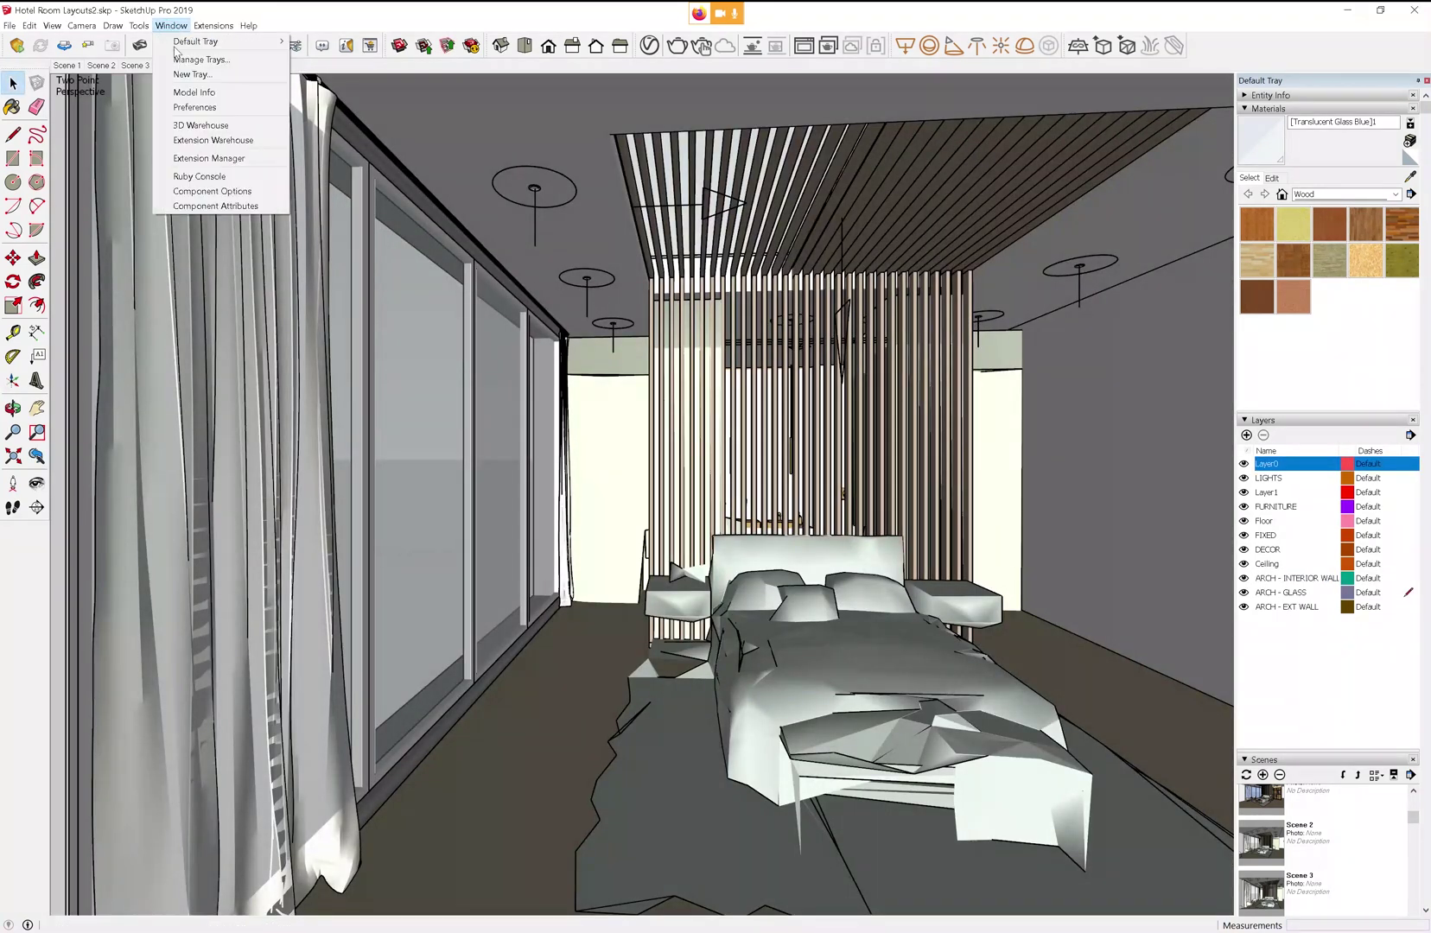
{"action": "left_click", "coordinate": [195, 113]}
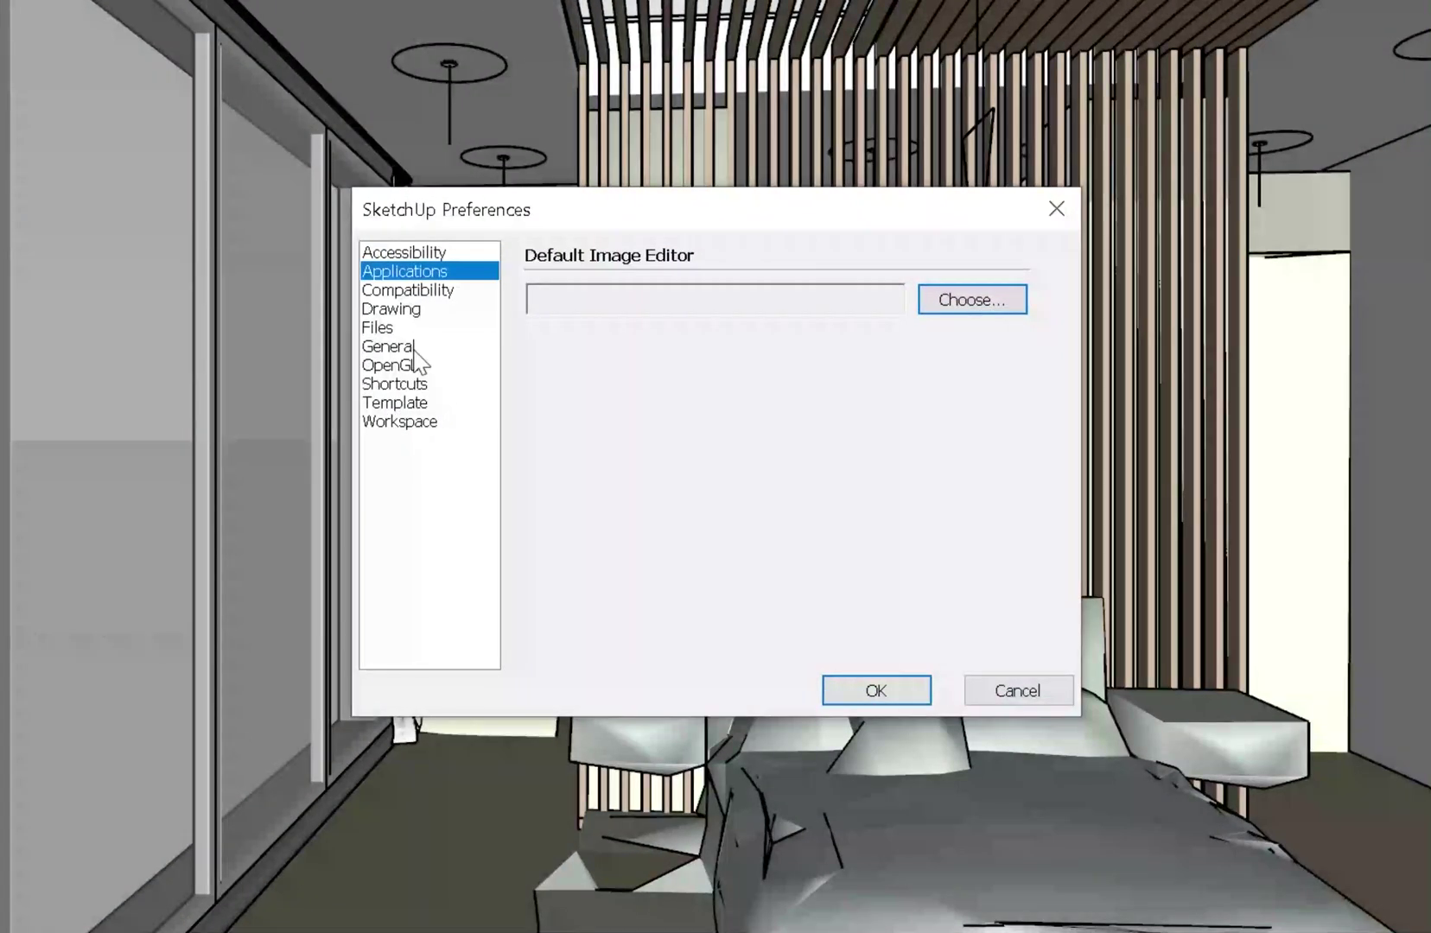
{"action": "left_click", "coordinate": [389, 346]}
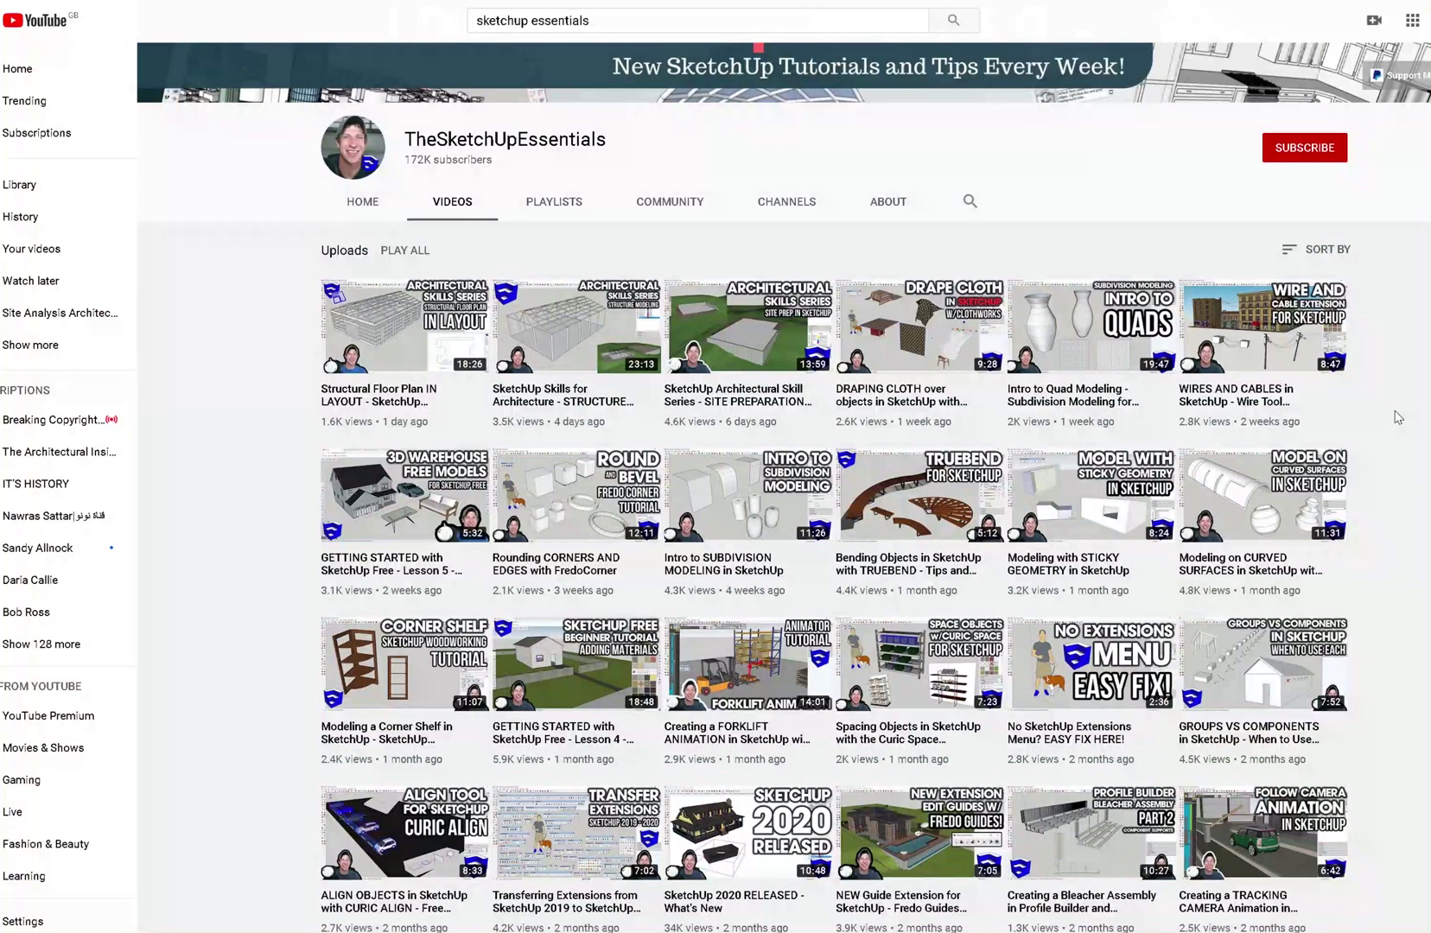
Switch to YouTube and look through a SketchUp tutorial channel and the video "7 Beginner Mistakes Interior Rendering"
{"action": "scroll", "coordinate": [1398, 417], "scroll_direction": "down", "scroll_amount": 4}
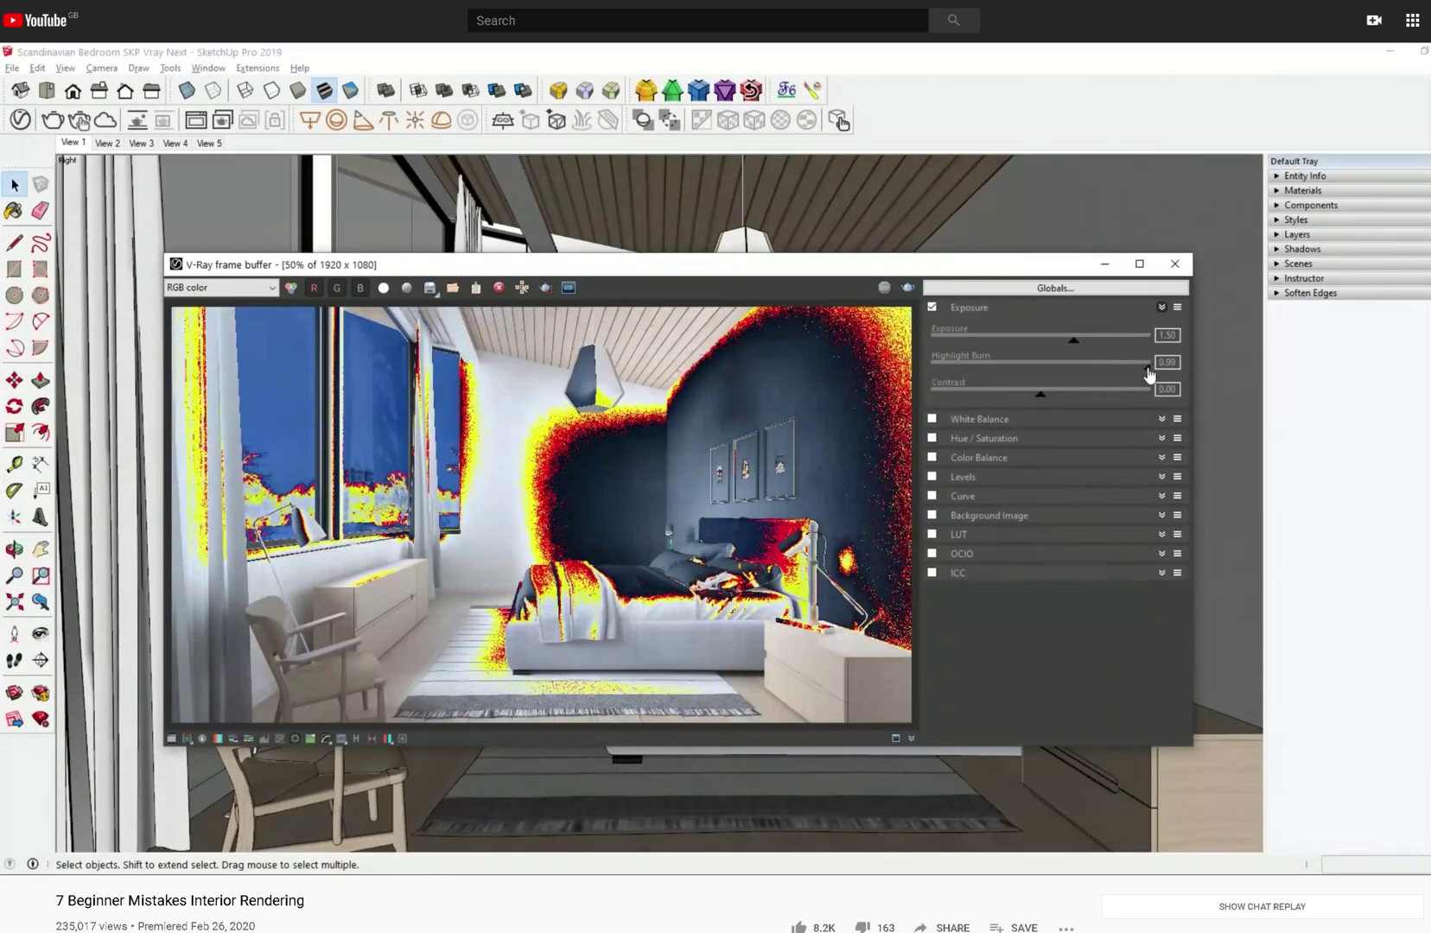
{"action": "left_click_drag", "start_coordinate": [1149, 372], "coordinate": [918, 368]}
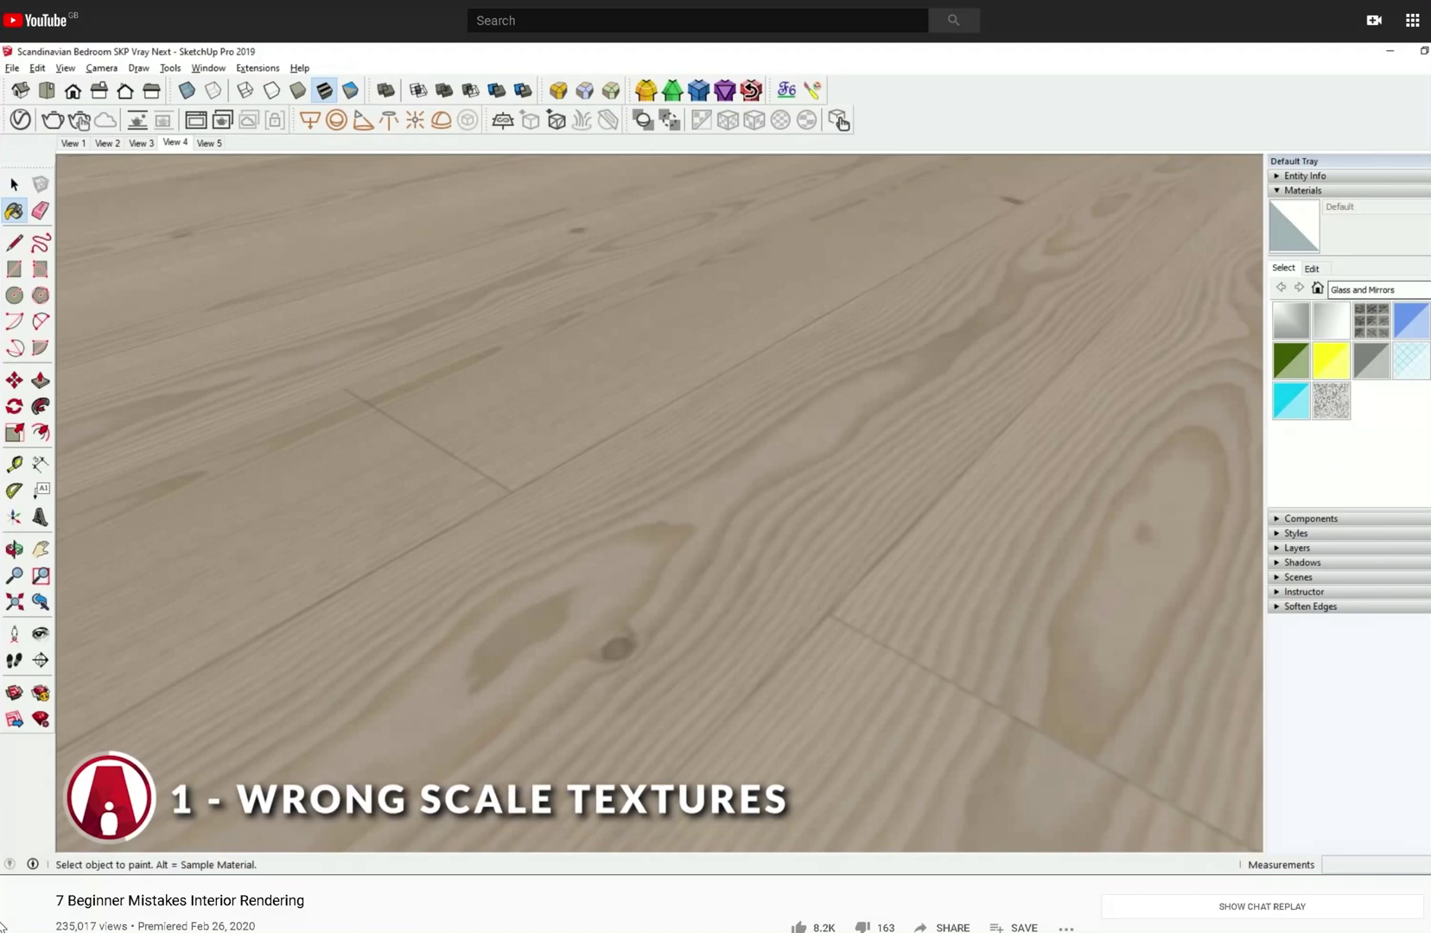
{"action": "left_click", "coordinate": [687, 474], "text": "alt"}
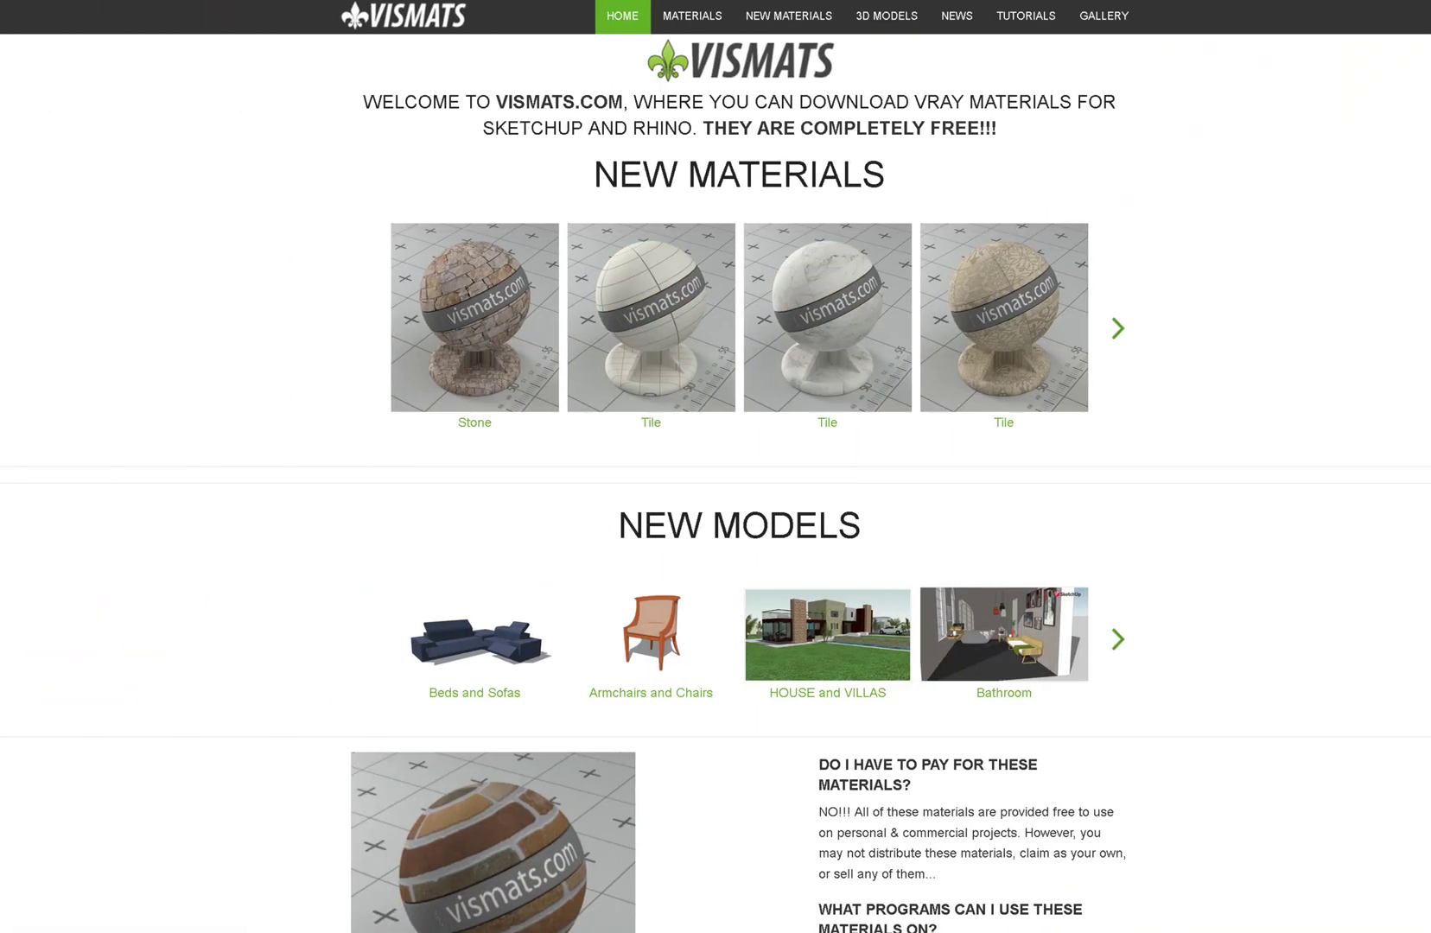
Look through the free V-Ray materials and 3D models offered on the Vismats website
{"action": "scroll", "coordinate": [715, 484], "scroll_direction": "down", "scroll_amount": 4}
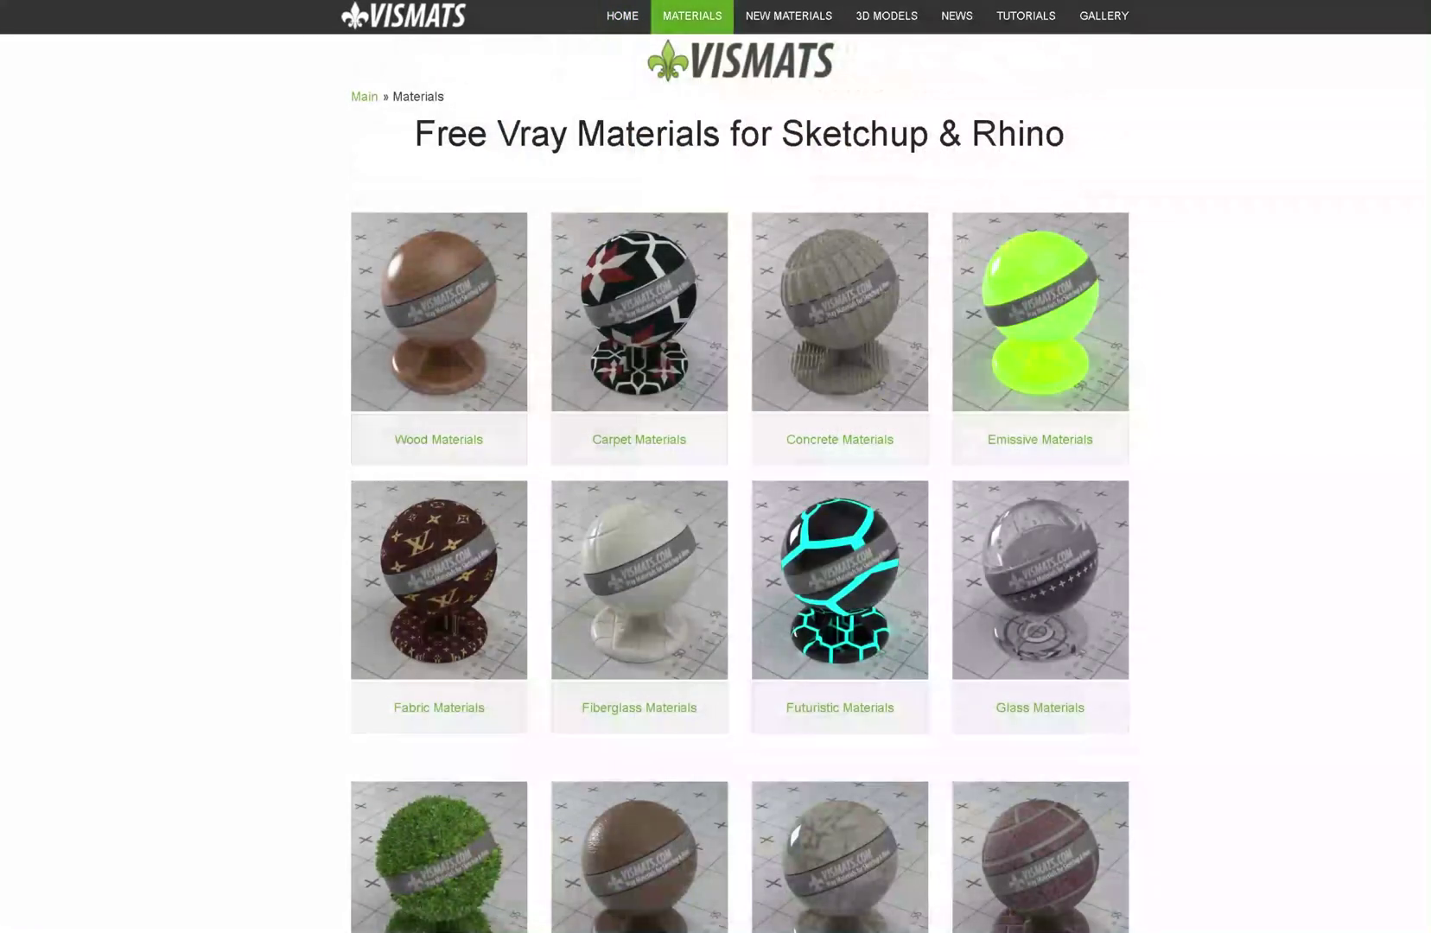
{"action": "scroll", "coordinate": [739, 484], "scroll_direction": "down", "scroll_amount": 5}
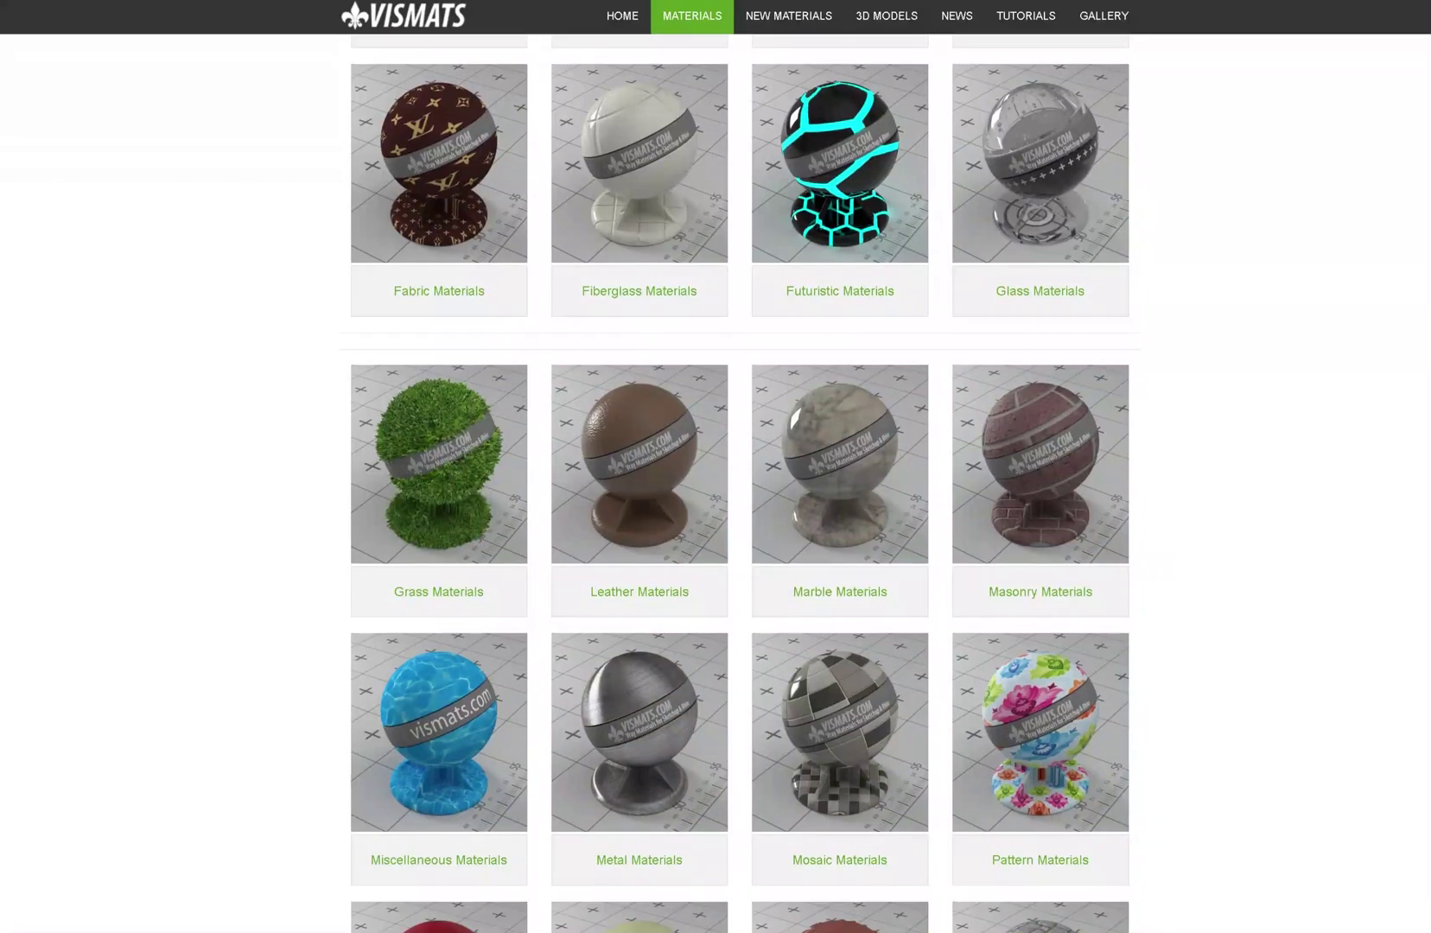
{"action": "scroll", "coordinate": [740, 484], "scroll_direction": "down", "scroll_amount": 8}
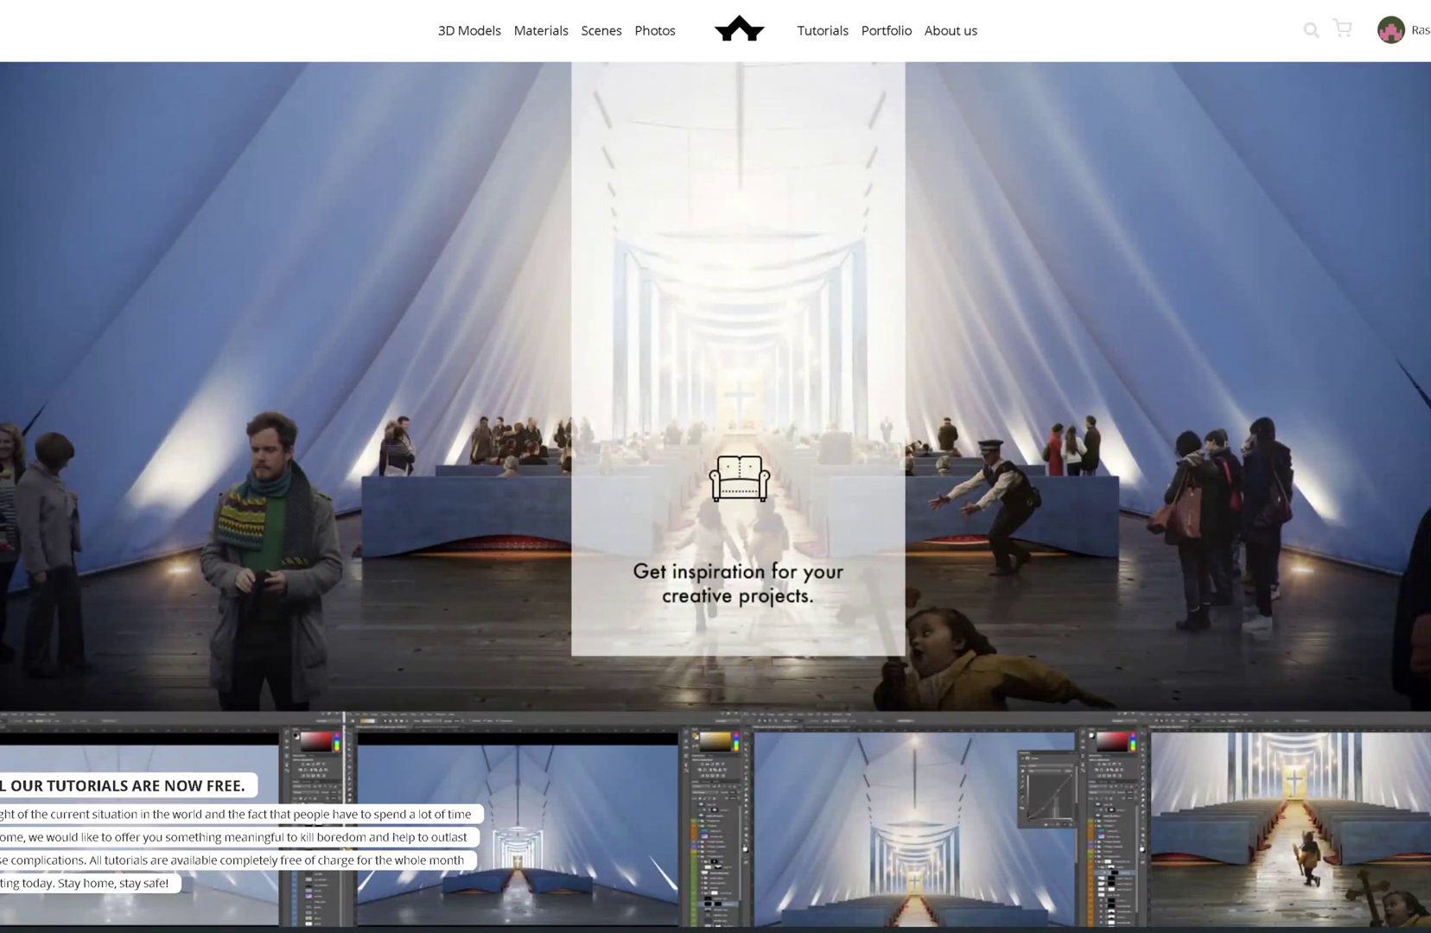
Look through the 3D Models, Materials and Tutorials sections on the visualisation resource site's home page
{"action": "scroll", "coordinate": [715, 466], "scroll_direction": "down", "scroll_amount": 10}
{"action": "scroll", "coordinate": [715, 466], "scroll_direction": "down", "scroll_amount": 9}
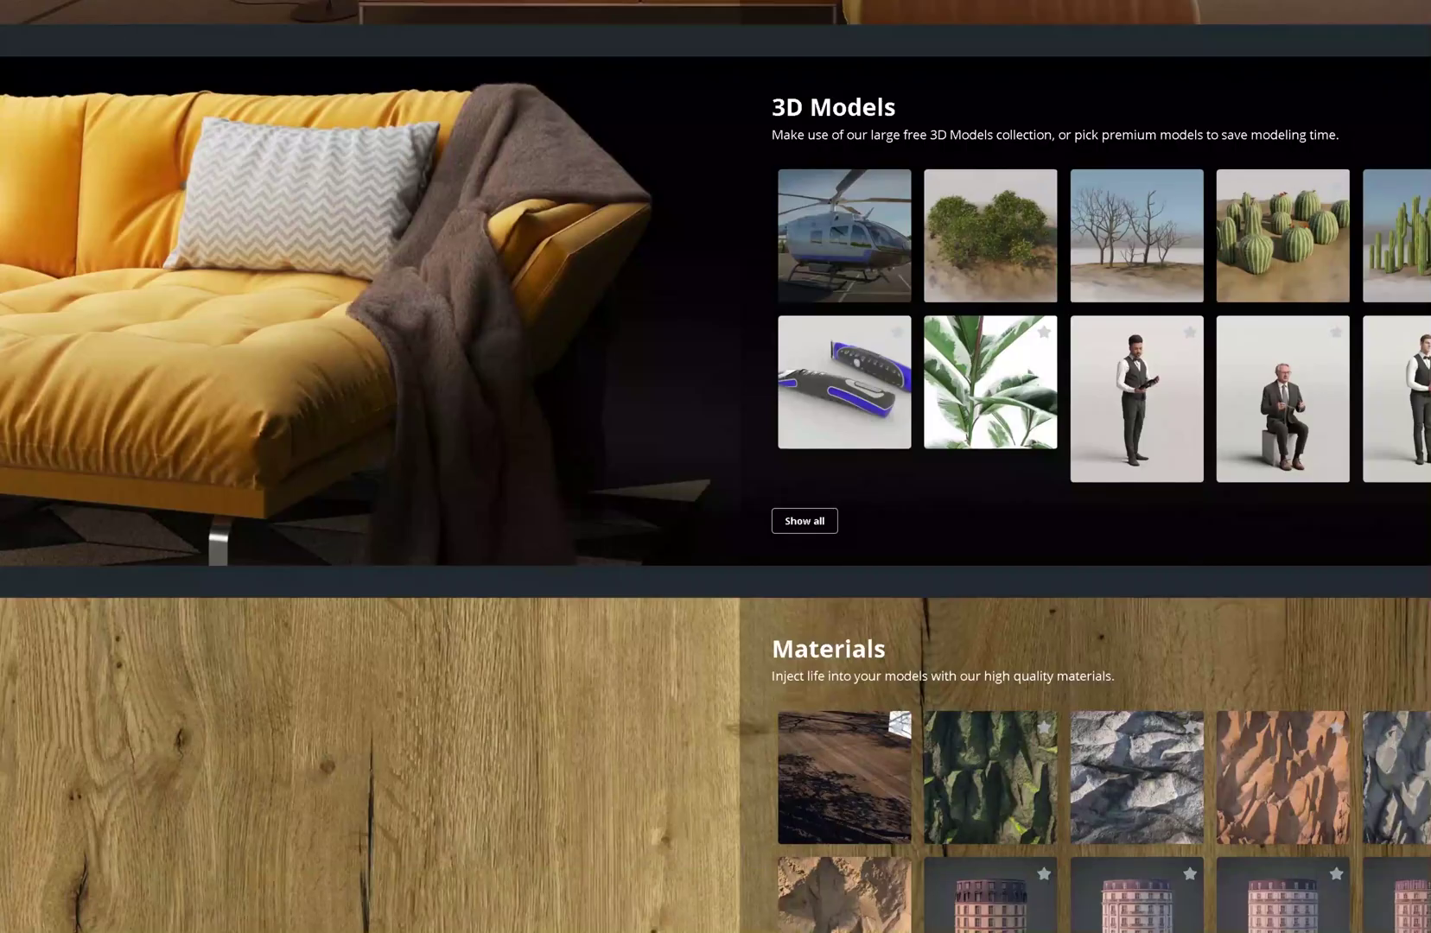
{"action": "scroll", "coordinate": [715, 466], "scroll_direction": "down", "scroll_amount": 4}
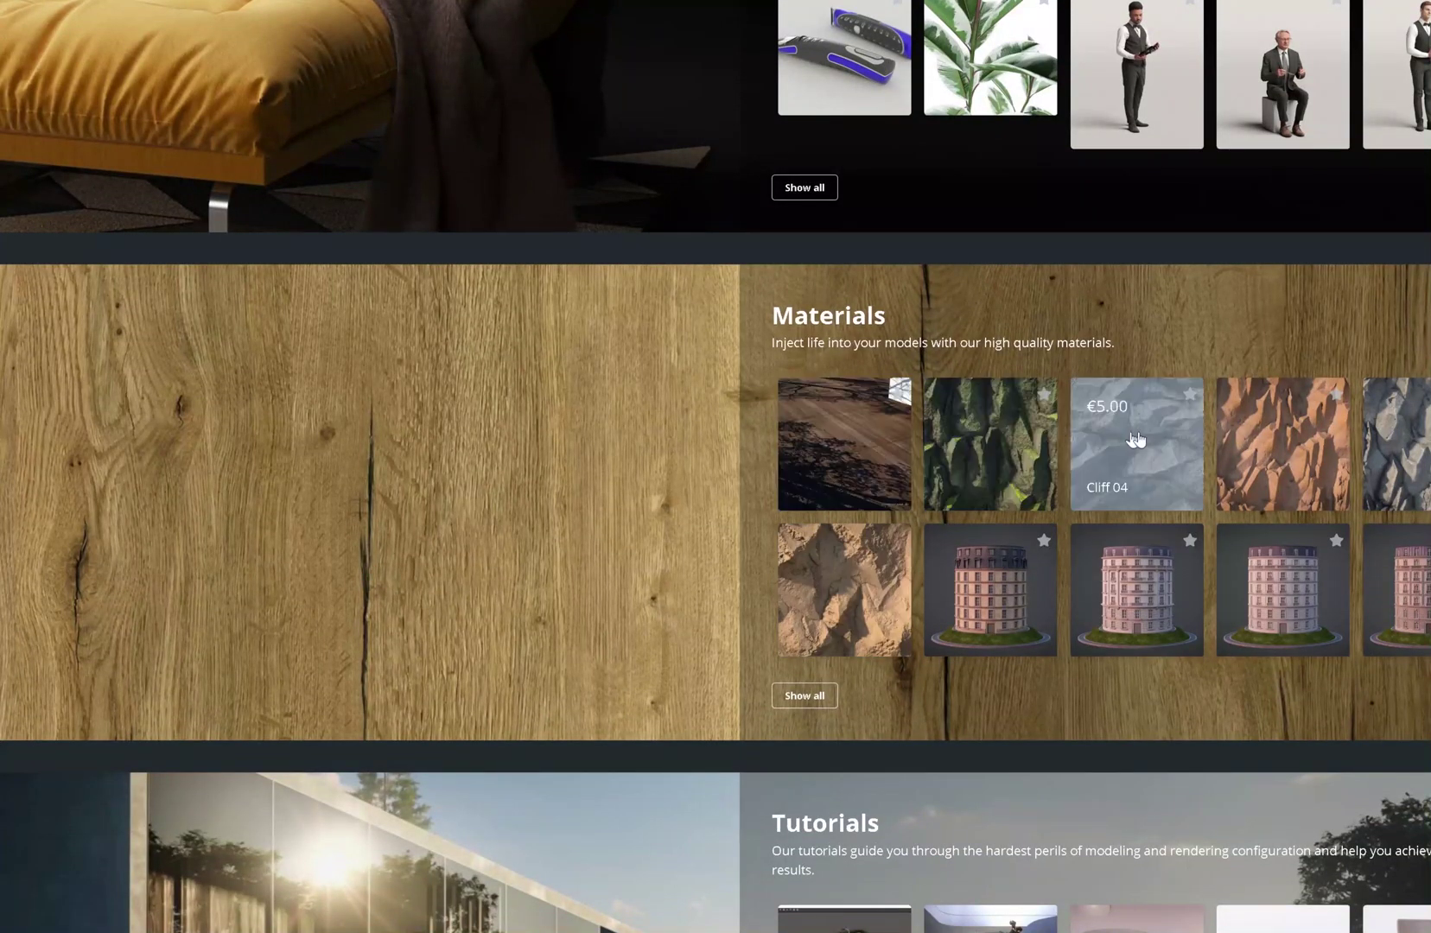
{"action": "scroll", "coordinate": [1136, 440], "scroll_direction": "down", "scroll_amount": 8}
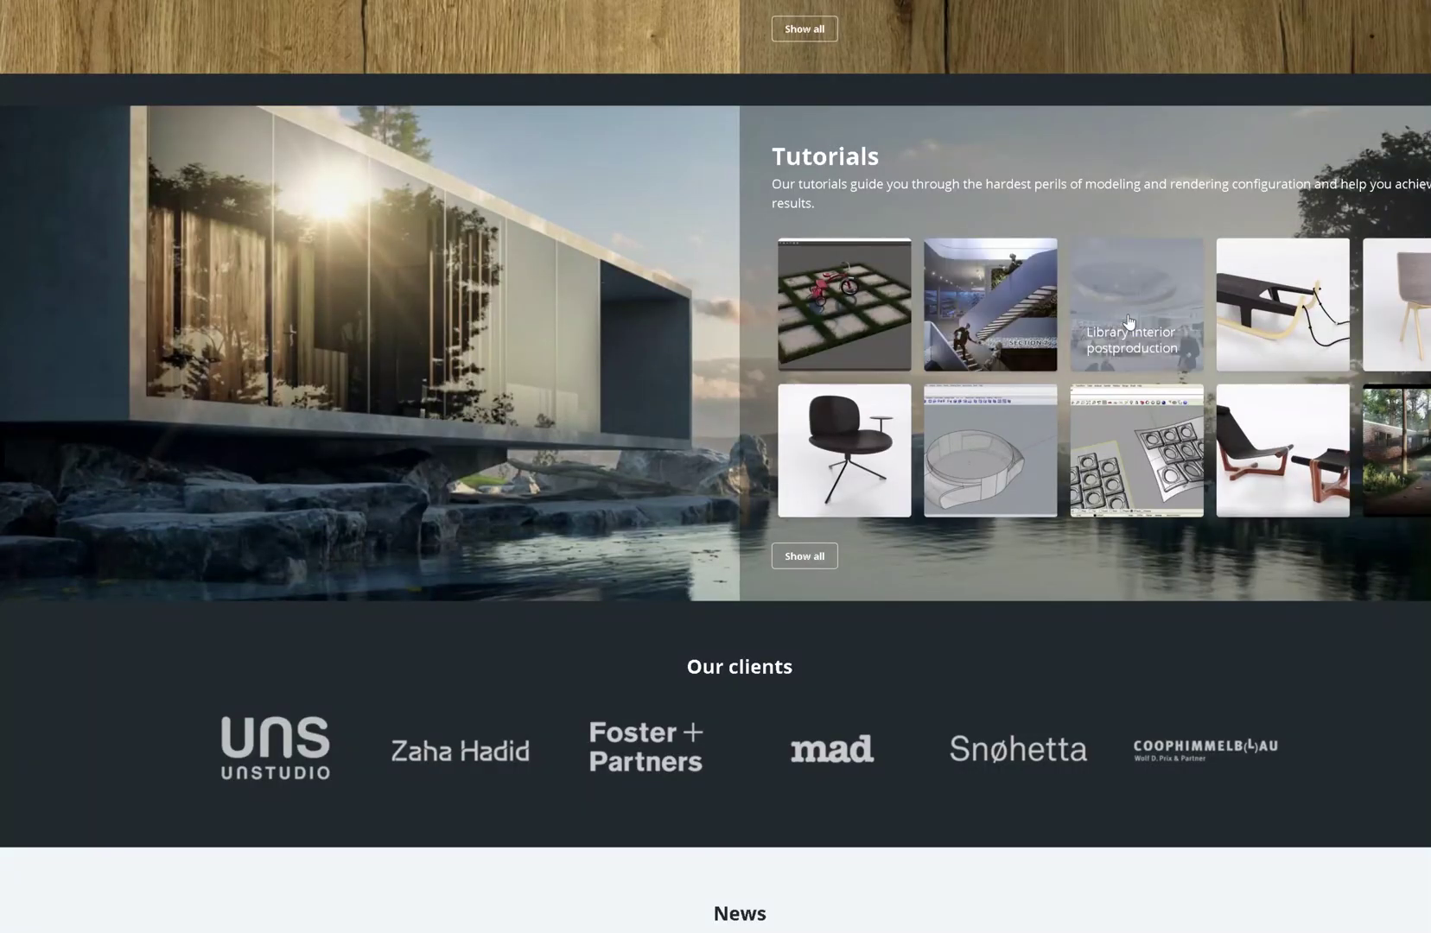
Open the "Library interior postproduction" tutorial and look through its chapters, including Specific changes, Render passes, Light and Final image
{"action": "left_click", "coordinate": [1129, 321]}
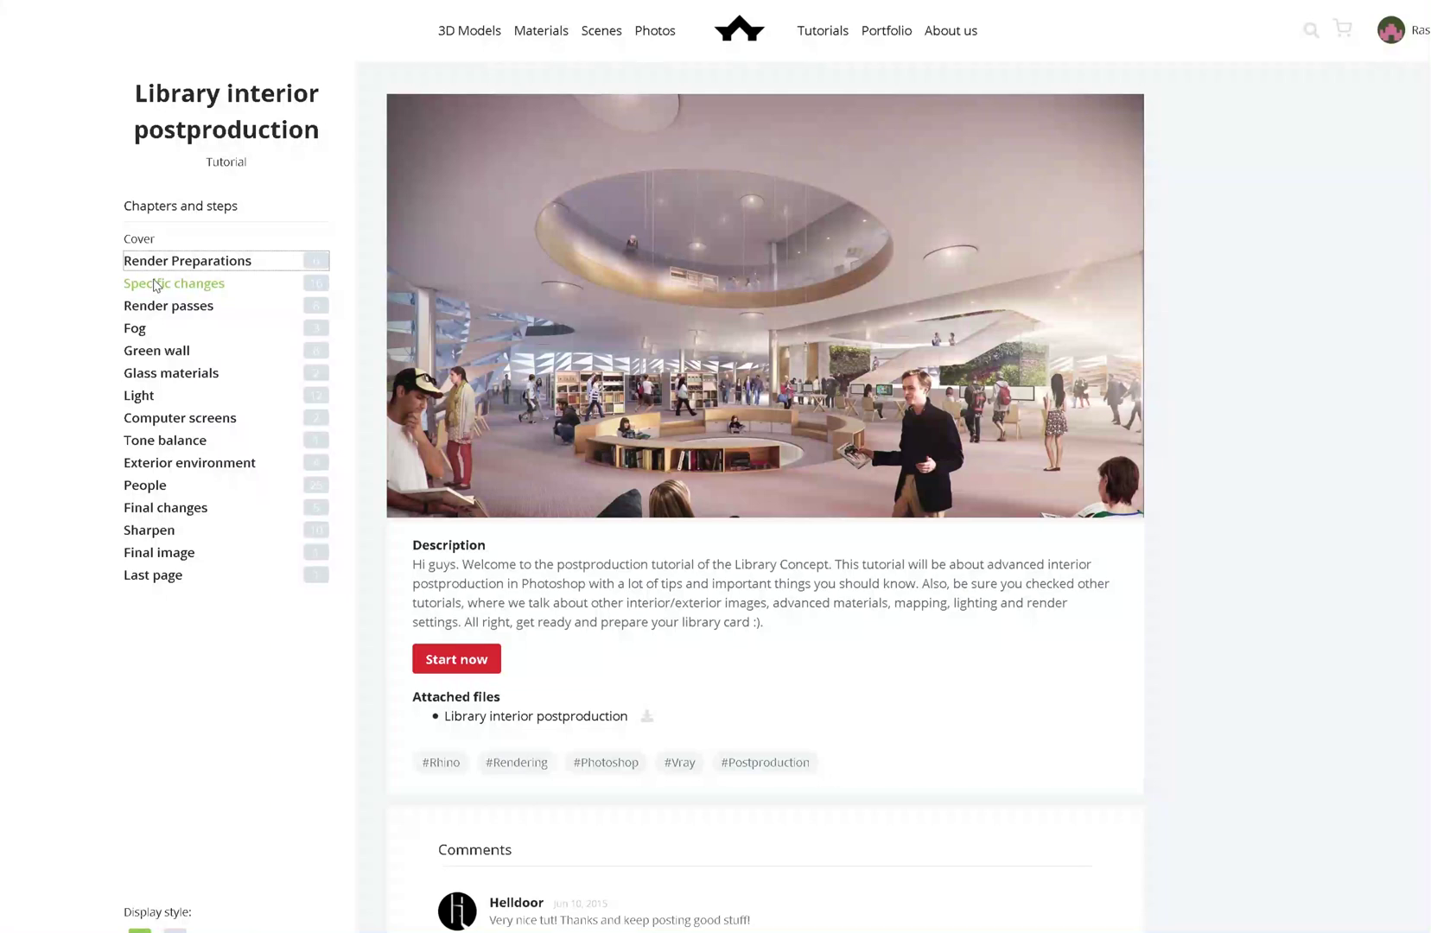
{"action": "left_click", "coordinate": [160, 281]}
{"action": "left_click", "coordinate": [165, 423]}
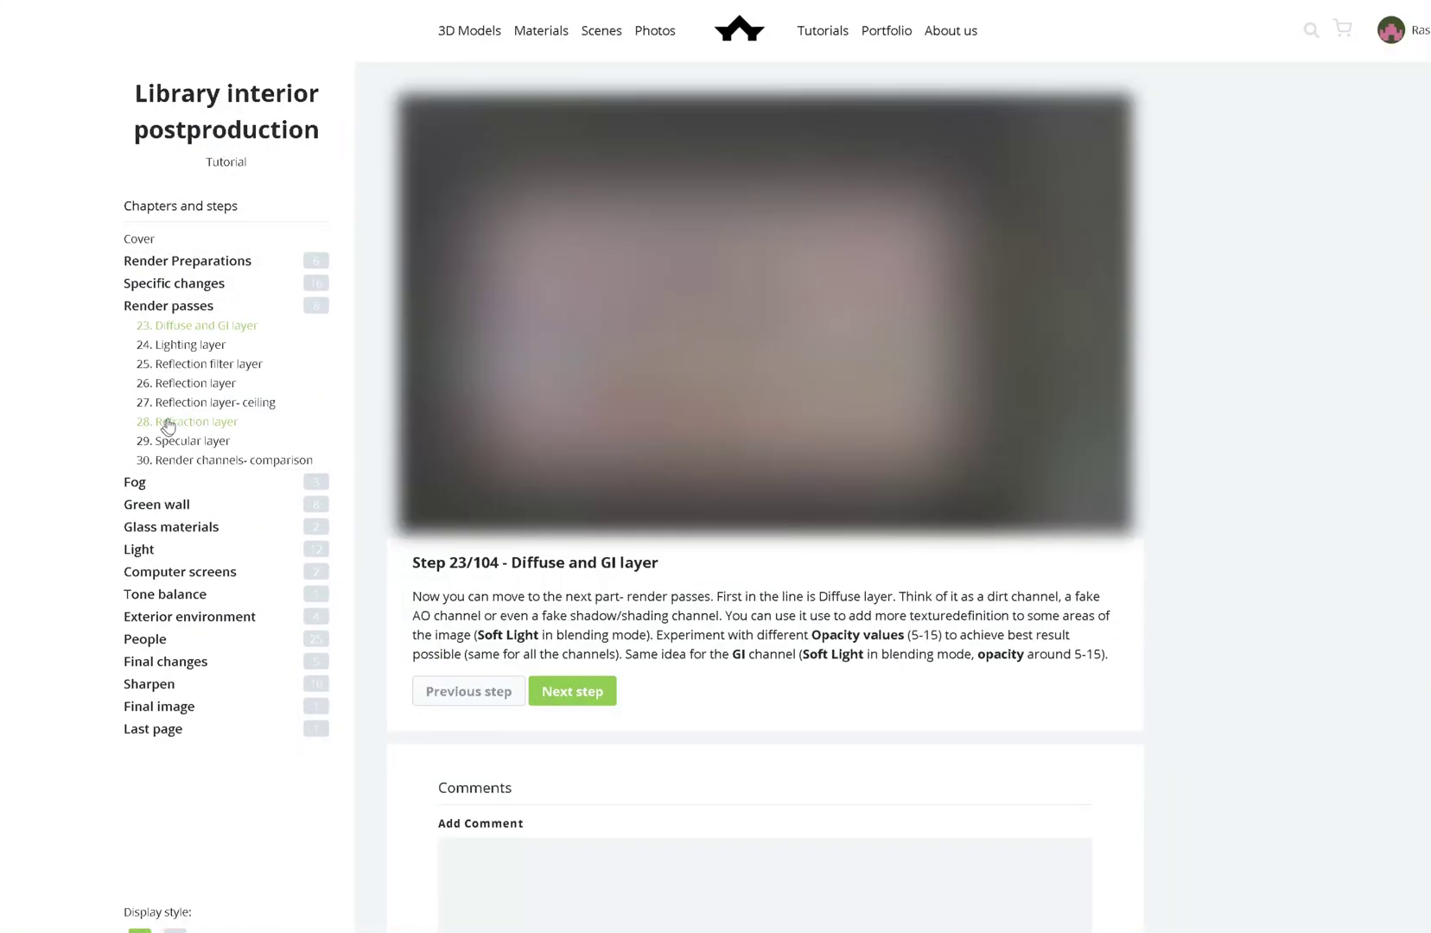
{"action": "left_click", "coordinate": [145, 549]}
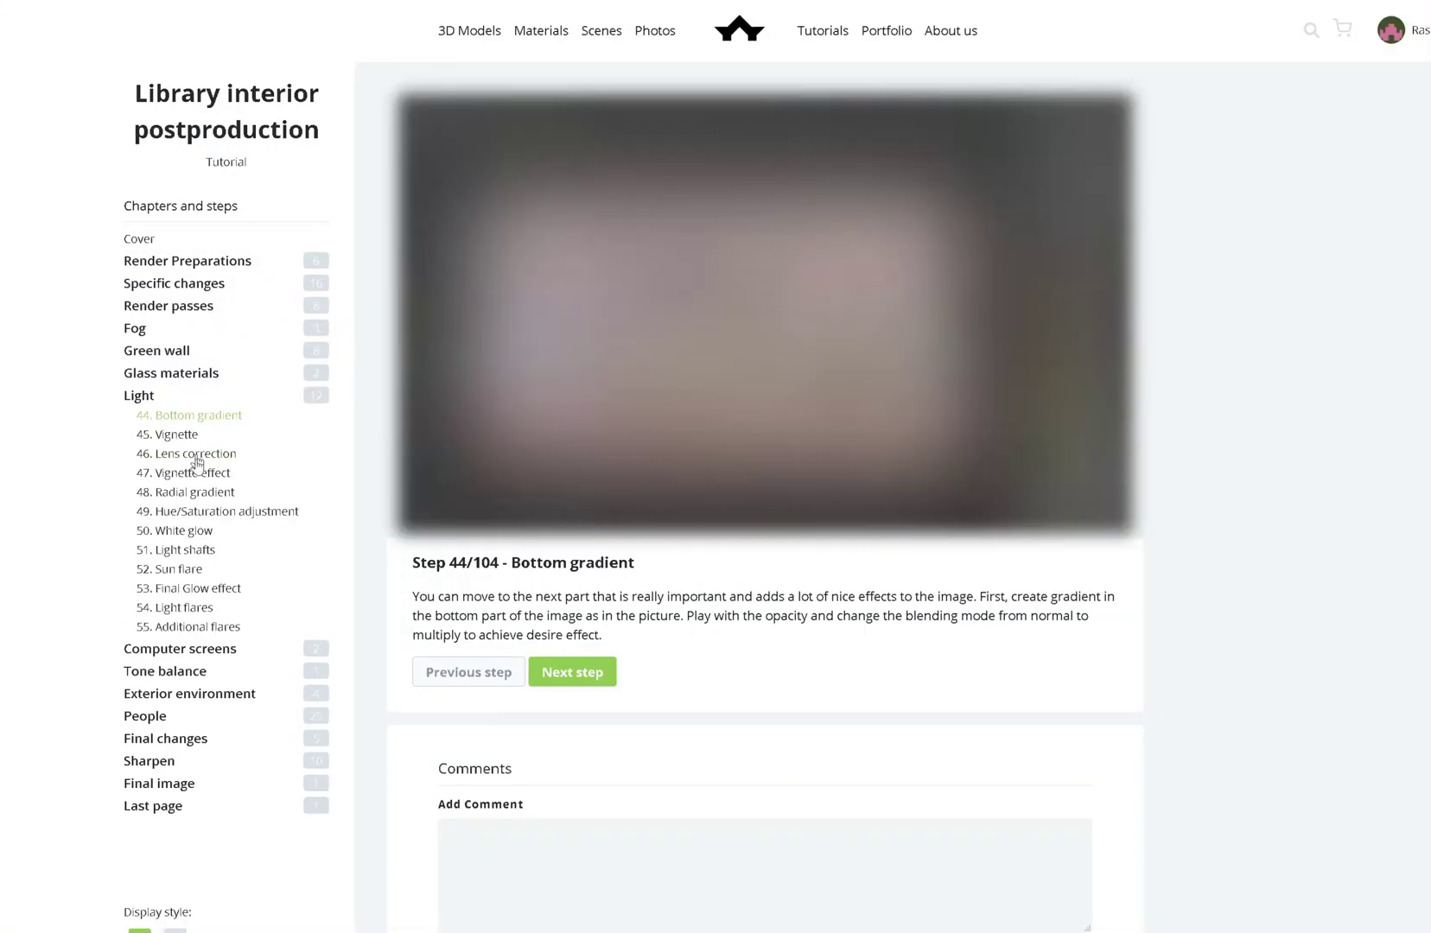
{"action": "left_click", "coordinate": [161, 783]}
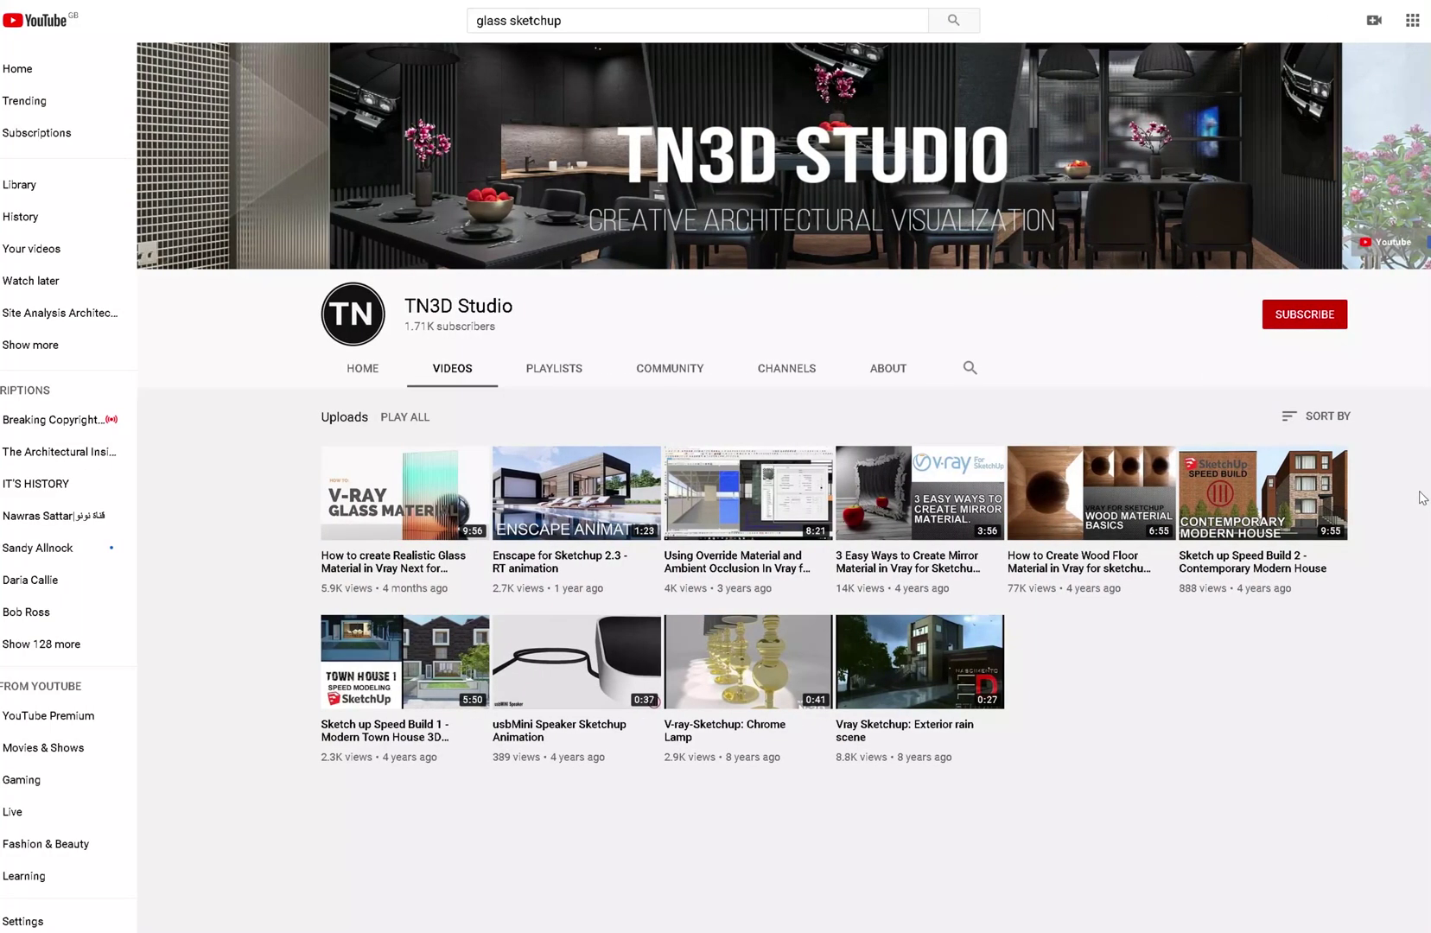
Open the TN3D Studio video on creating realistic glass material in V-Ray Next
{"action": "left_click", "coordinate": [355, 553]}
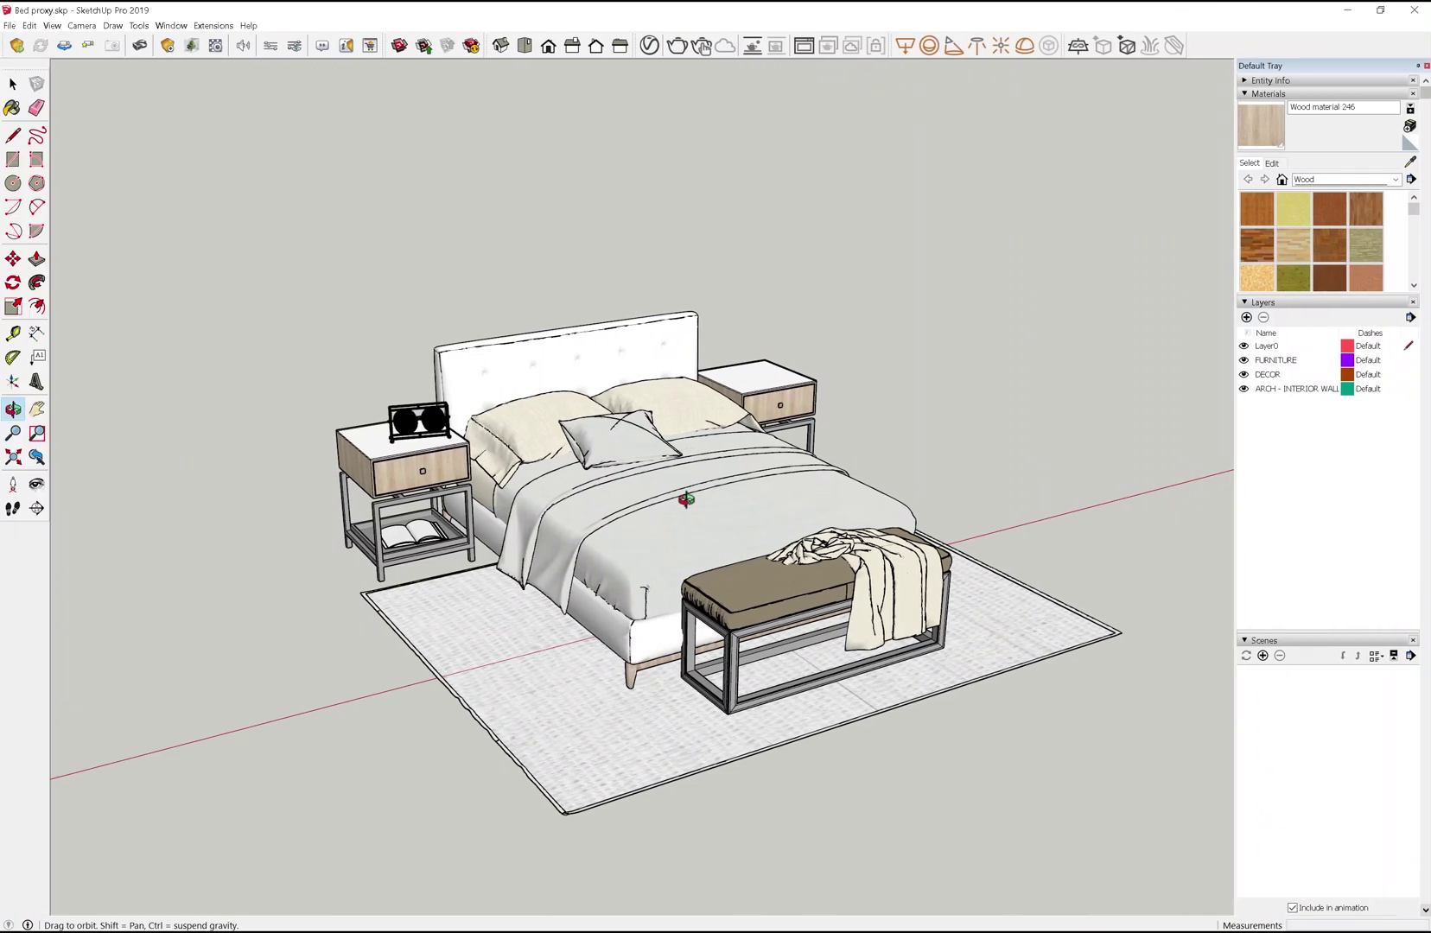
In SketchUp's Bed proxy.skp, combine the bed, nightstands, bench, rug and decor into a single object
{"action": "left_click_drag", "start_coordinate": [482, 558], "coordinate": [322, 610]}
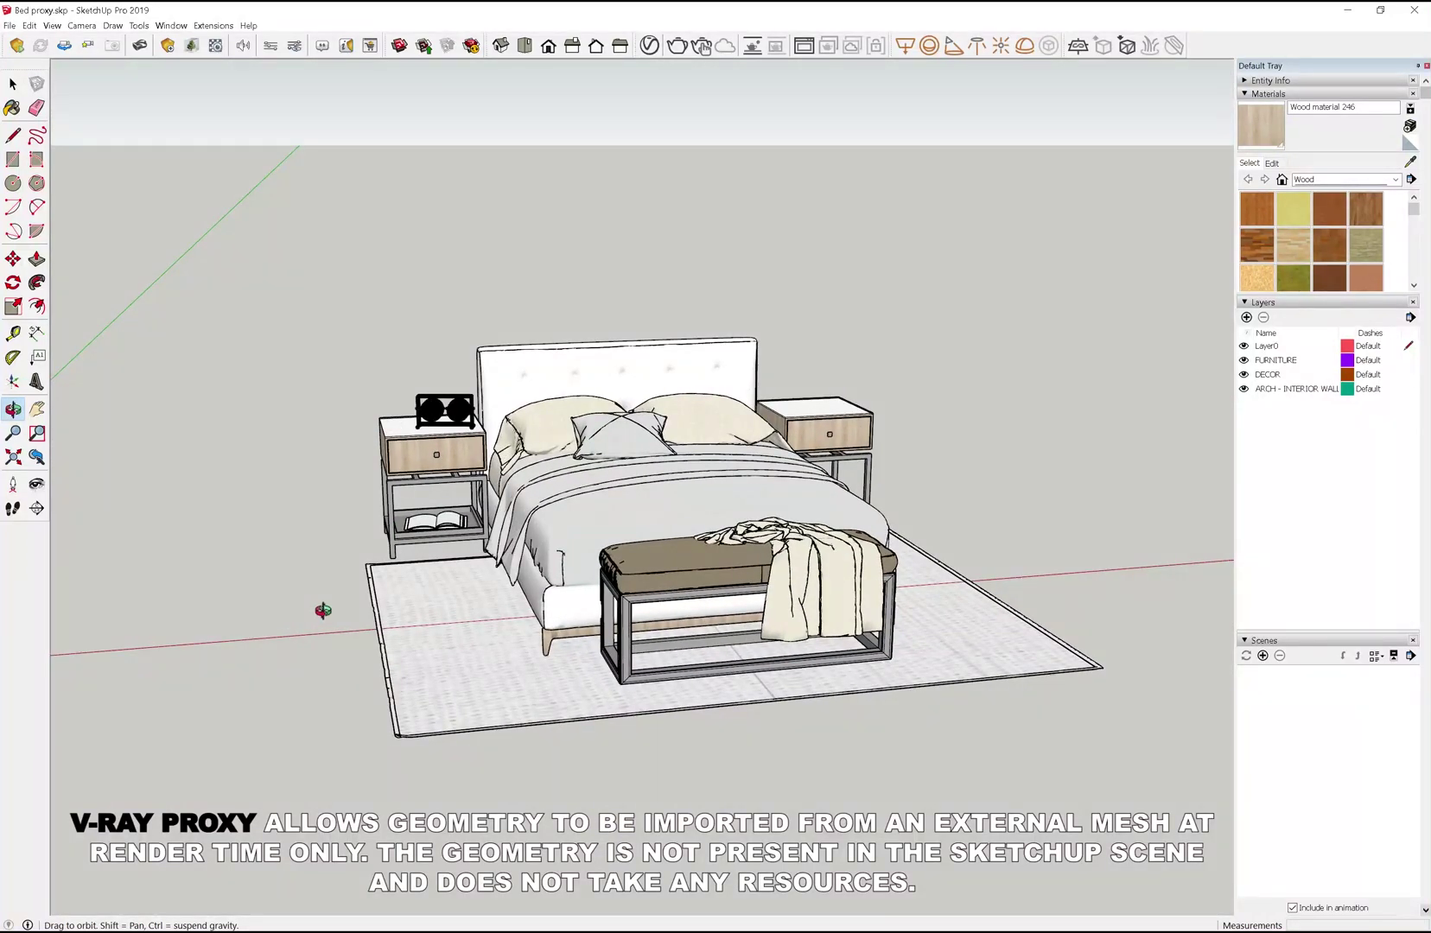
{"action": "left_click", "coordinate": [13, 83]}
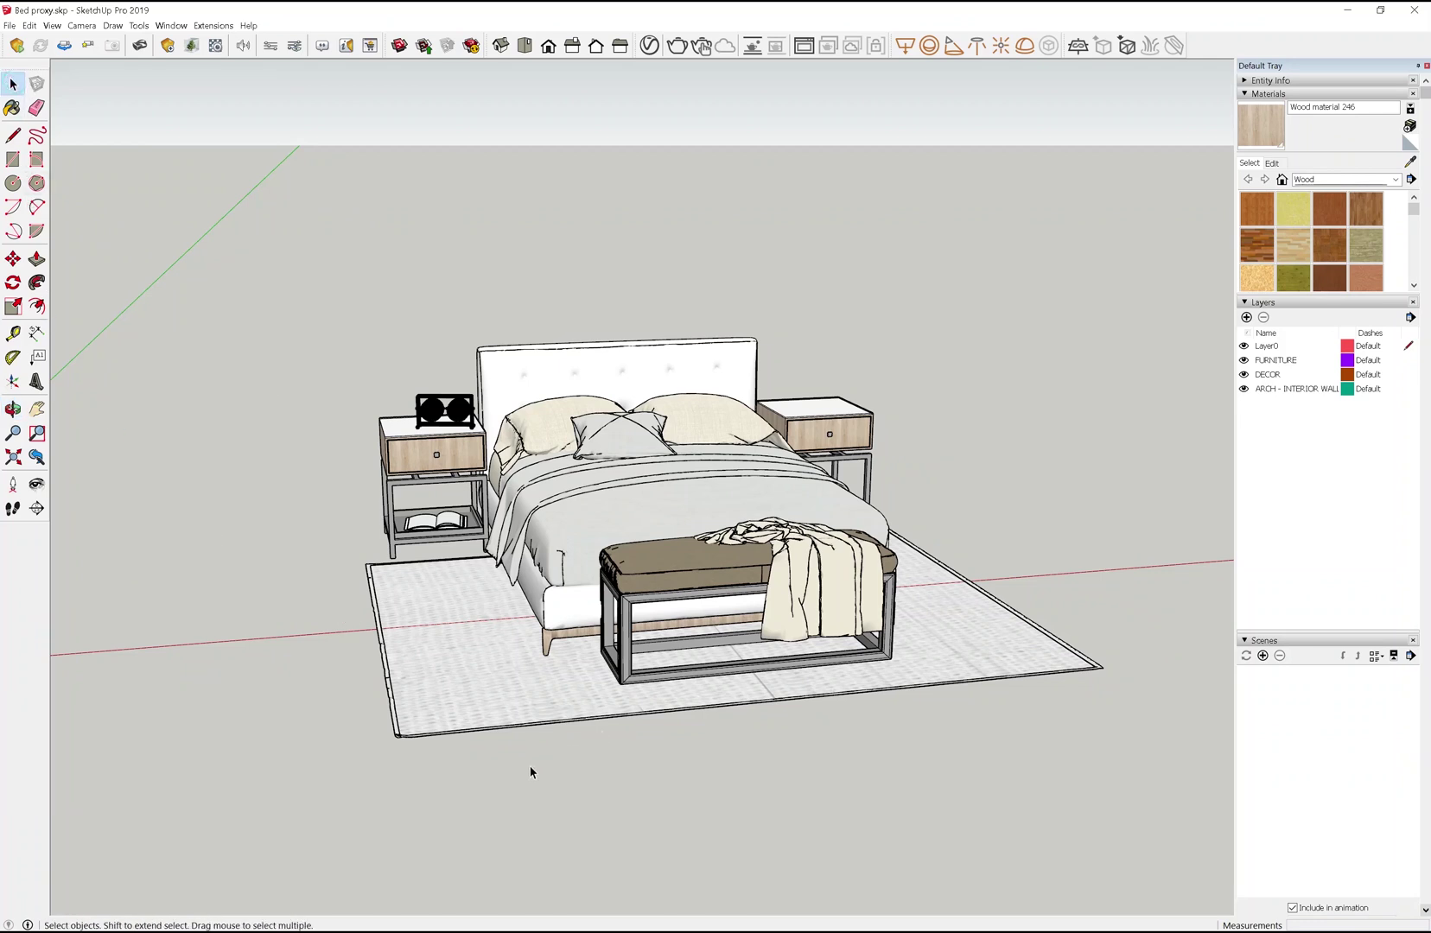
{"action": "left_click_drag", "start_coordinate": [1164, 849], "coordinate": [273, 273]}
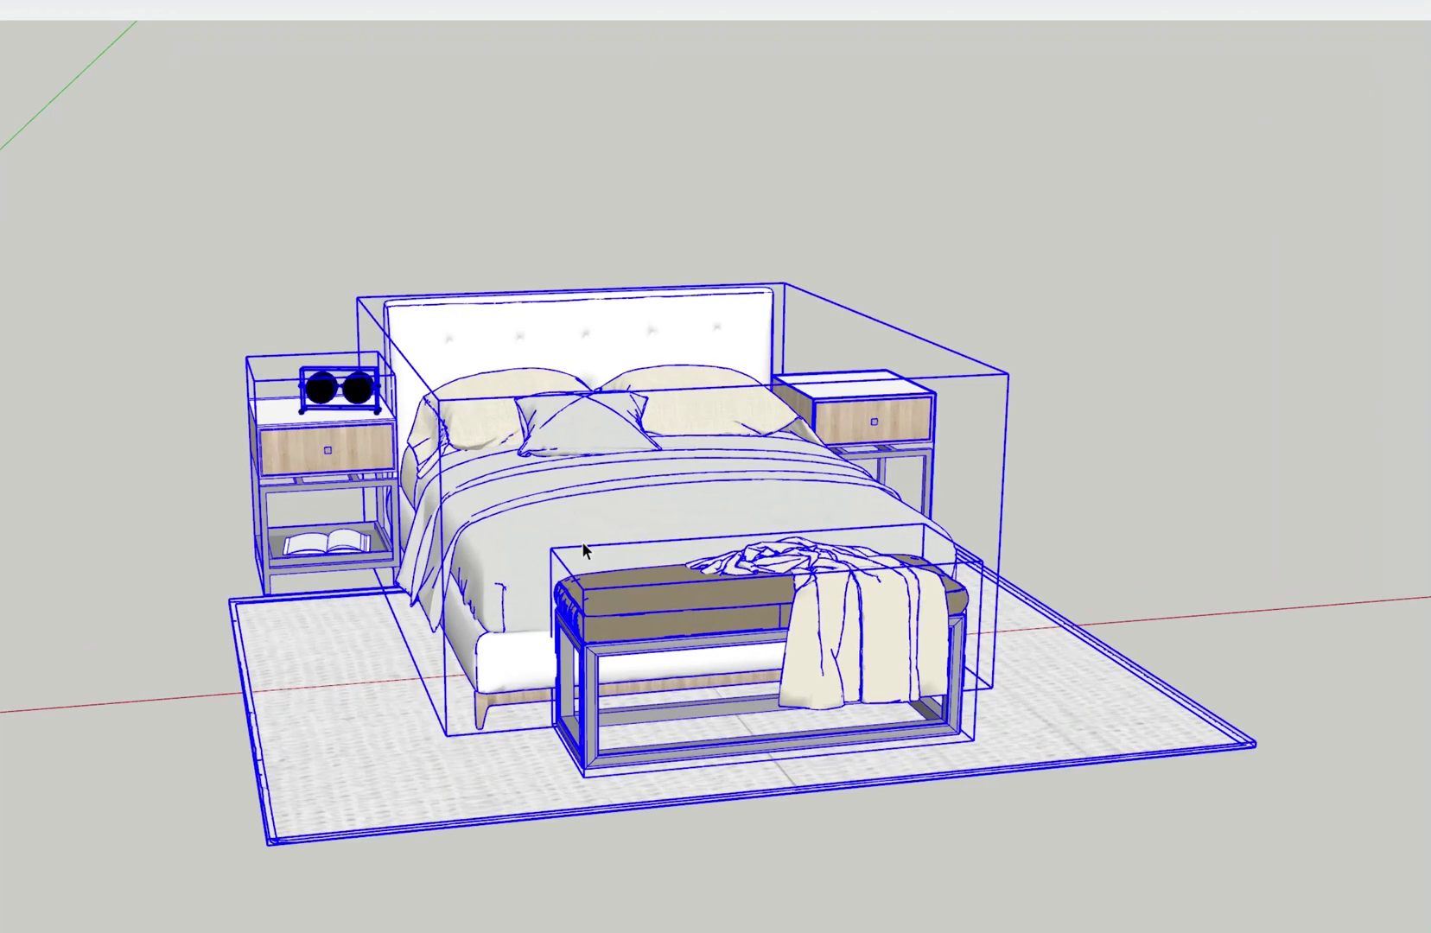
{"action": "right_click", "coordinate": [620, 521]}
{"action": "left_click", "coordinate": [657, 724]}
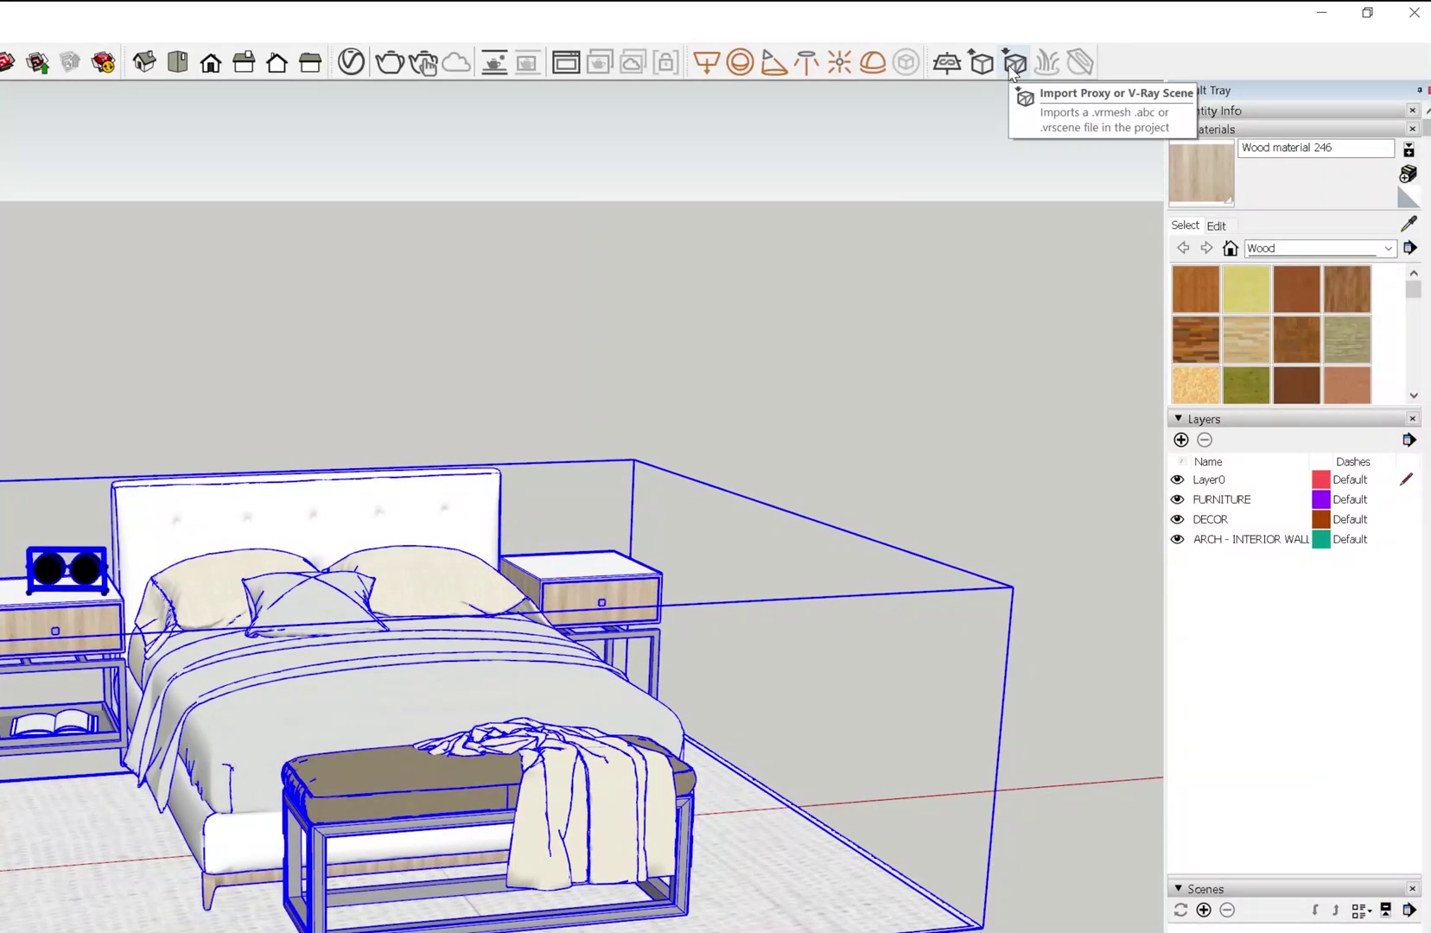
Export the combined bed set as a V-Ray proxy with the Refined Clustering preview type and 2500 preview faces
{"action": "left_click", "coordinate": [981, 63]}
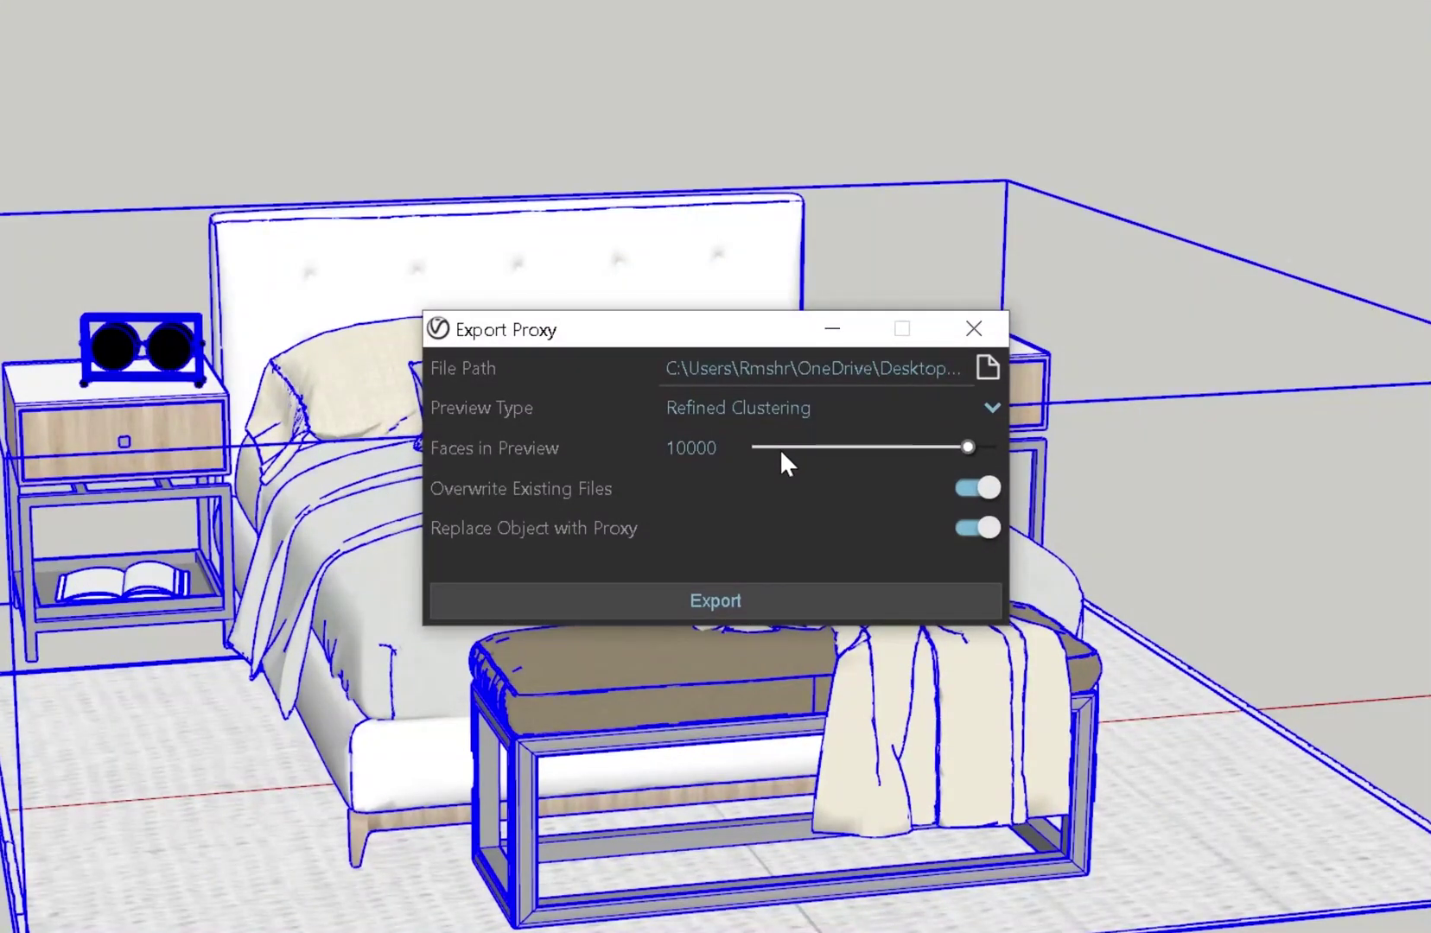
{"action": "left_click", "coordinate": [737, 404]}
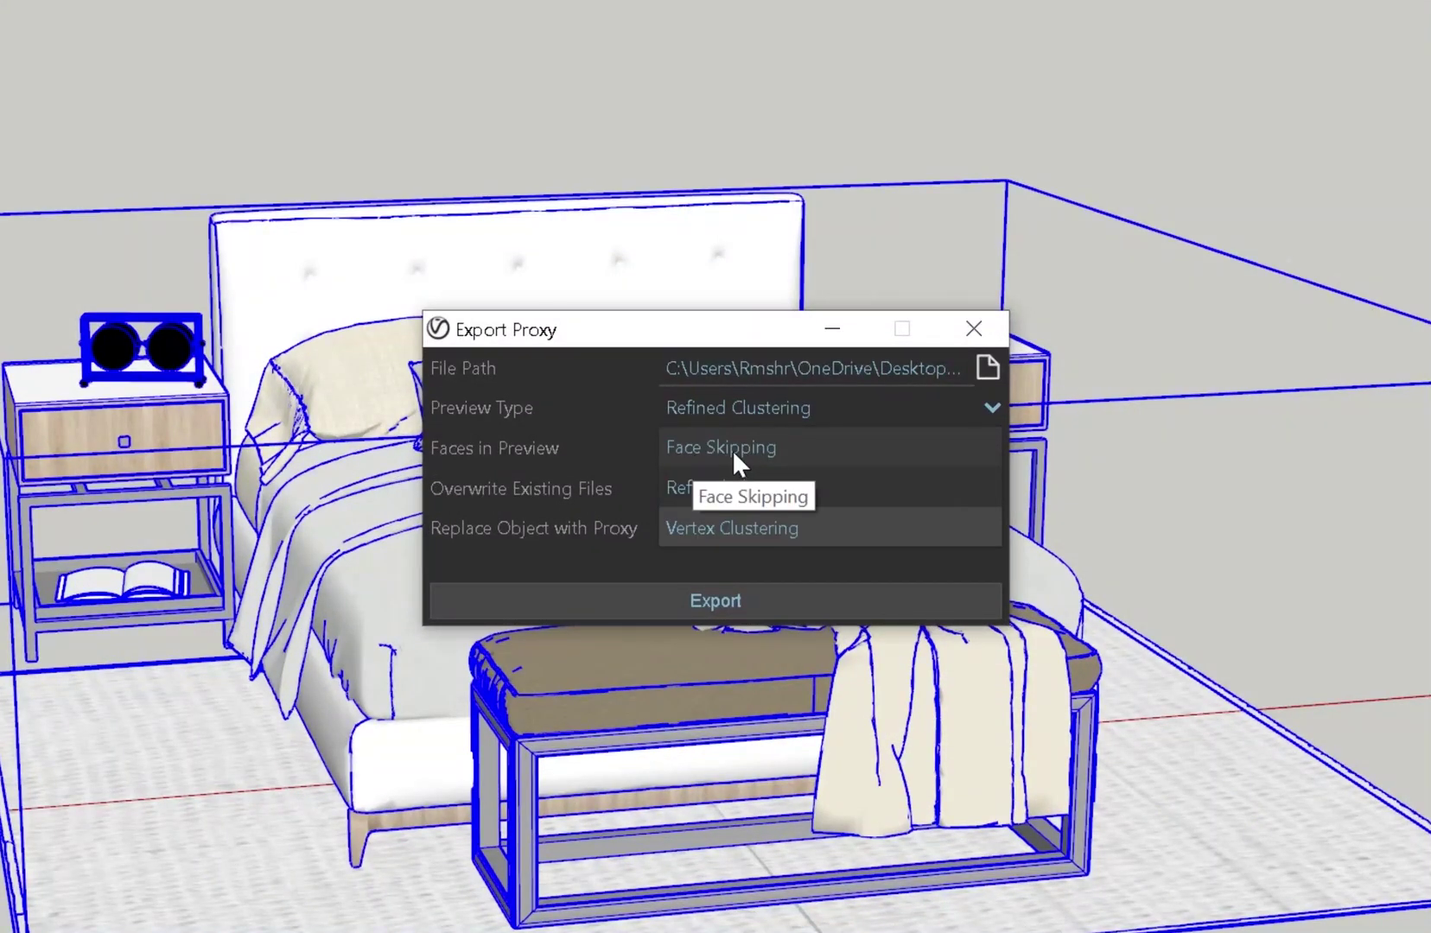
{"action": "left_click", "coordinate": [721, 489]}
{"action": "left_click", "coordinate": [696, 447]}
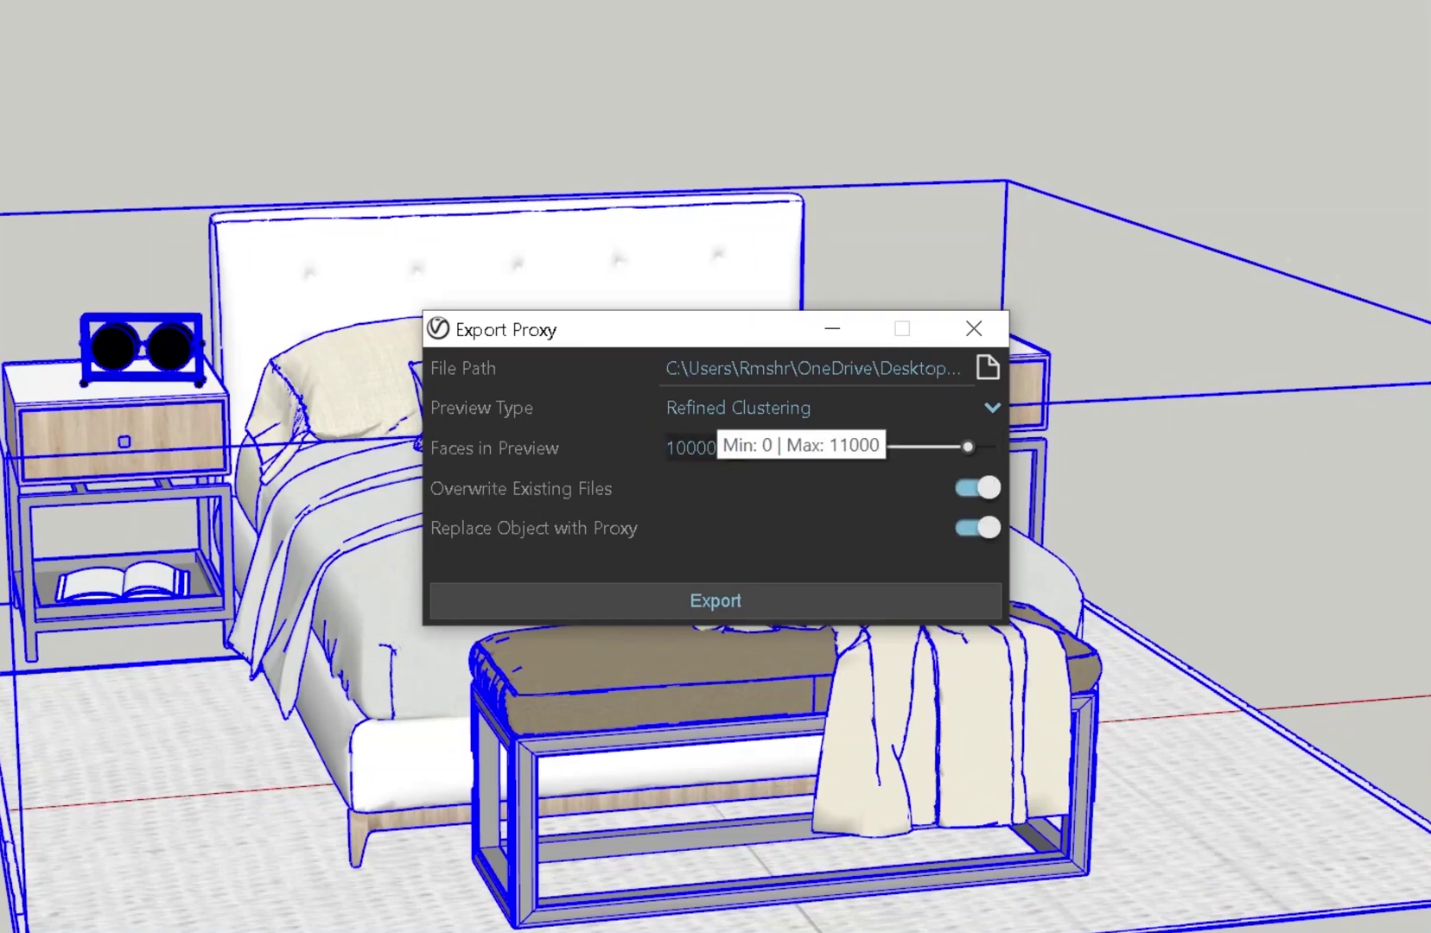
{"action": "type", "text": "2500"}
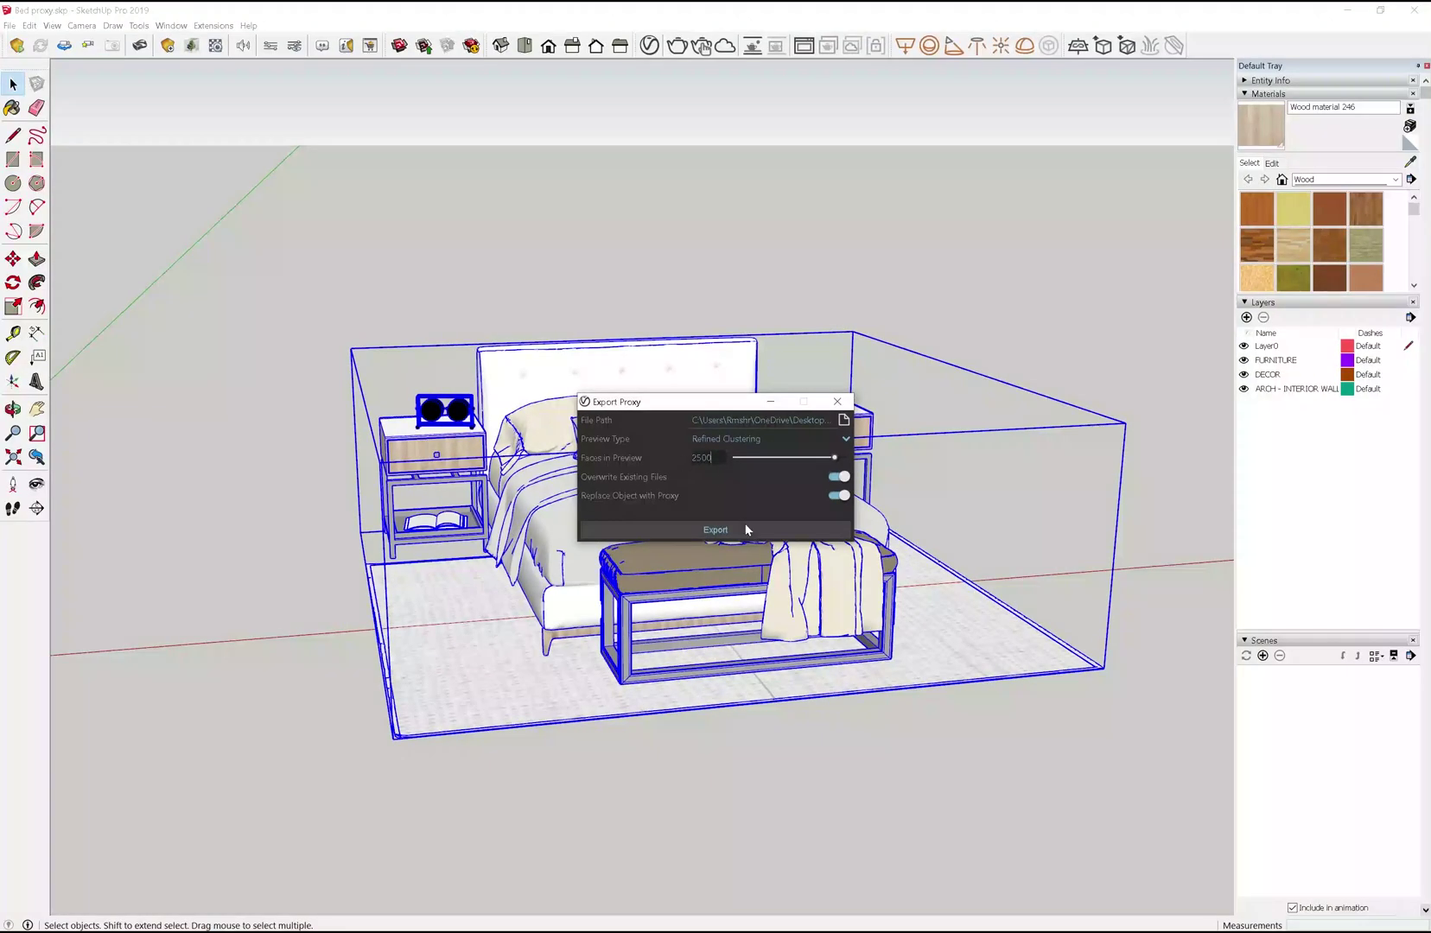
{"action": "key", "text": "Return"}
{"action": "left_click", "coordinate": [705, 529]}
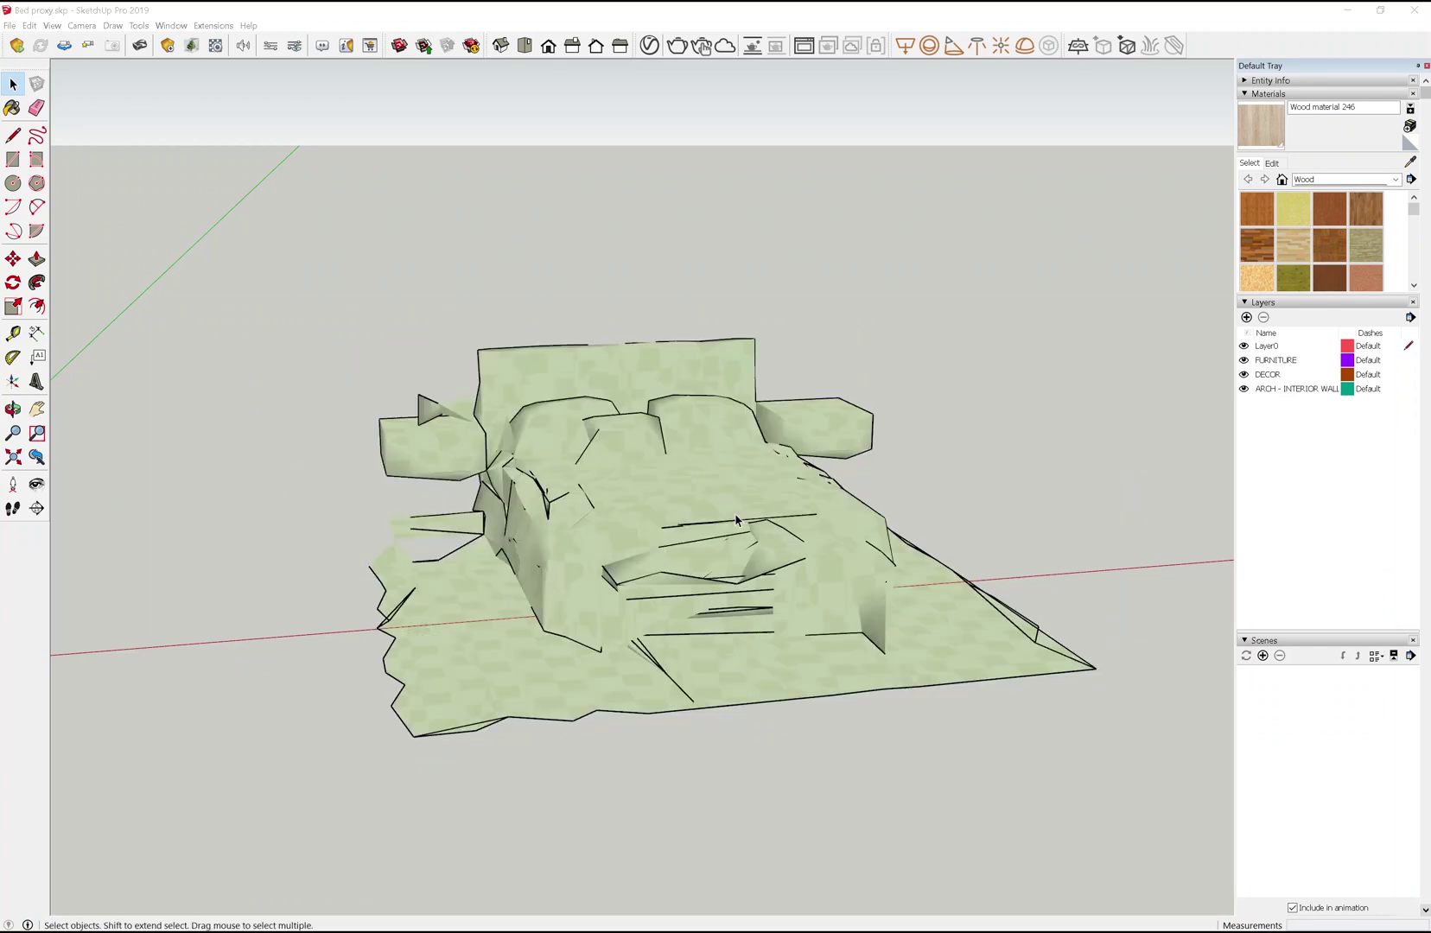
Rename the bed proxy's material in the V-Ray Asset Editor to BED COMPONENT MATERIAL
{"action": "left_click", "coordinate": [735, 520]}
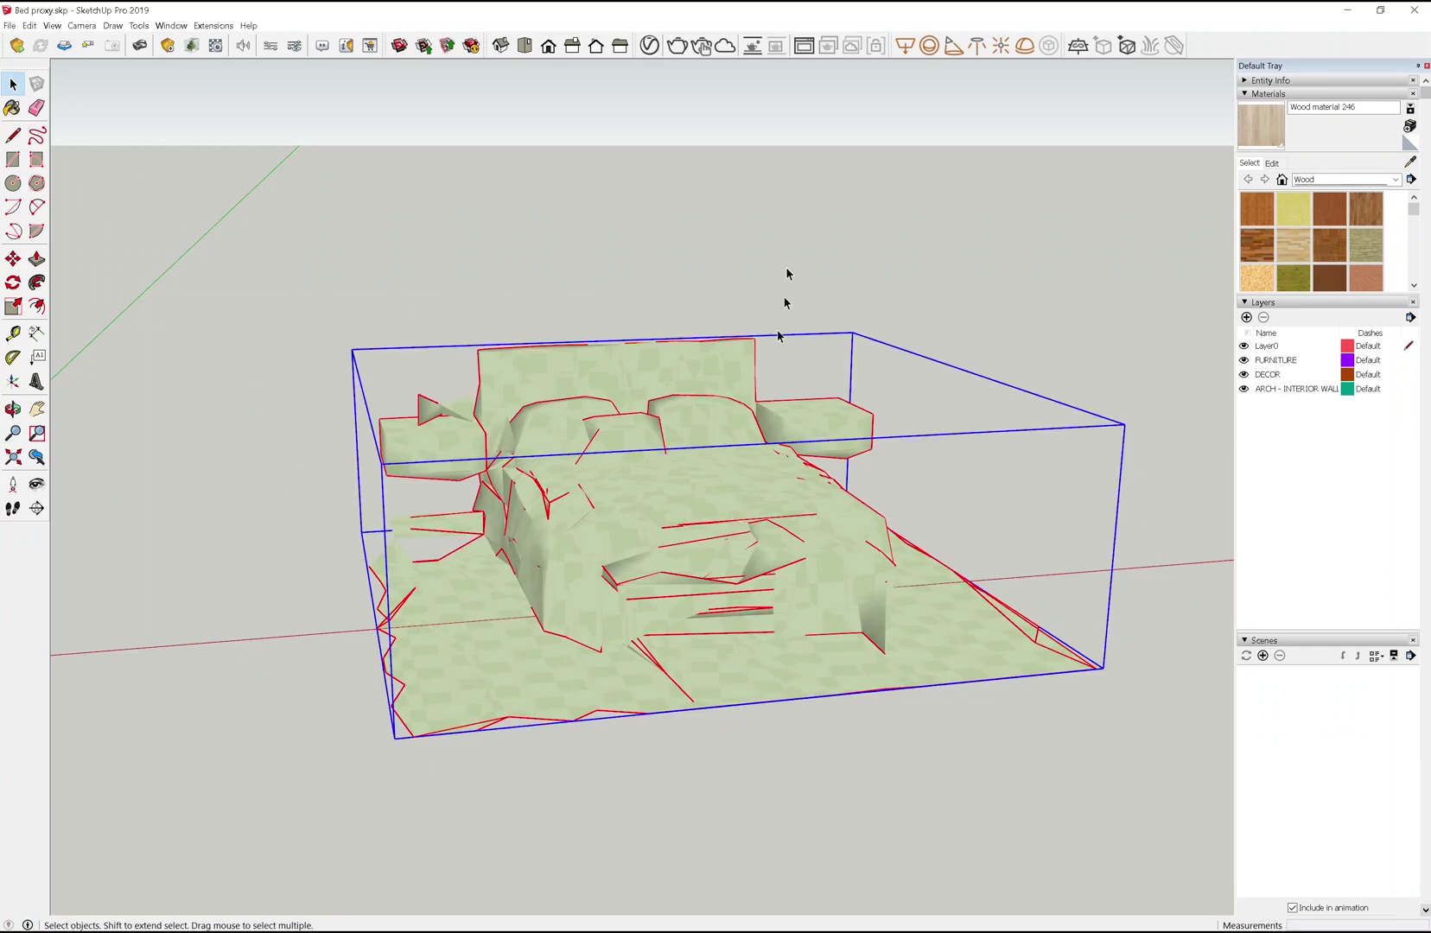
{"action": "left_click", "coordinate": [649, 45]}
{"action": "left_click_drag", "start_coordinate": [730, 235], "coordinate": [225, 184]}
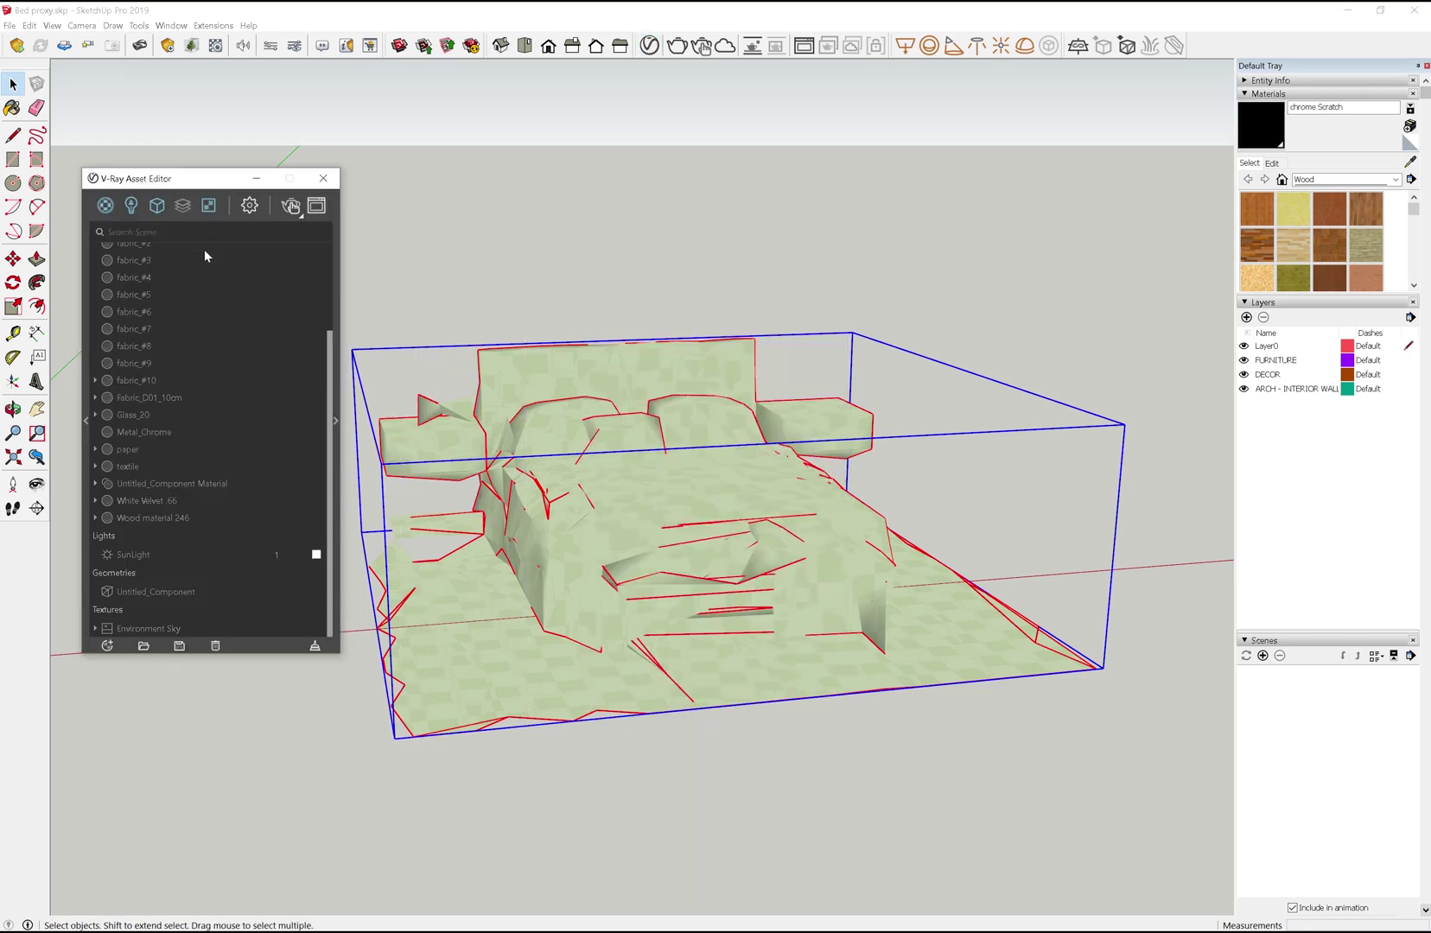
{"action": "scroll", "coordinate": [194, 289], "scroll_direction": "up", "scroll_amount": 3}
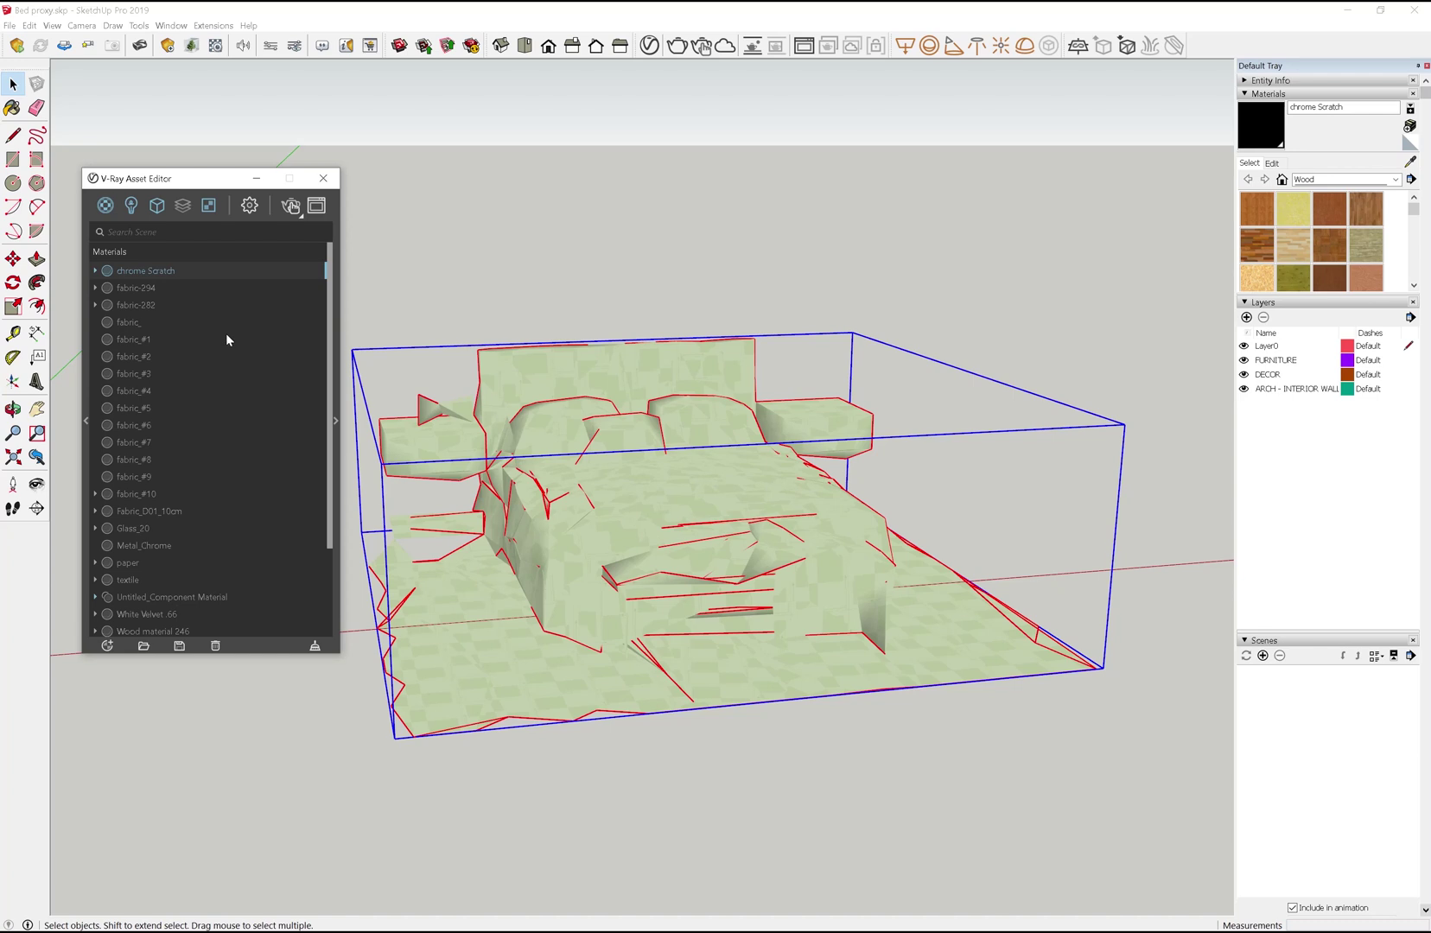
{"action": "scroll", "coordinate": [226, 337], "scroll_direction": "down", "scroll_amount": 3}
{"action": "left_click", "coordinate": [185, 483]}
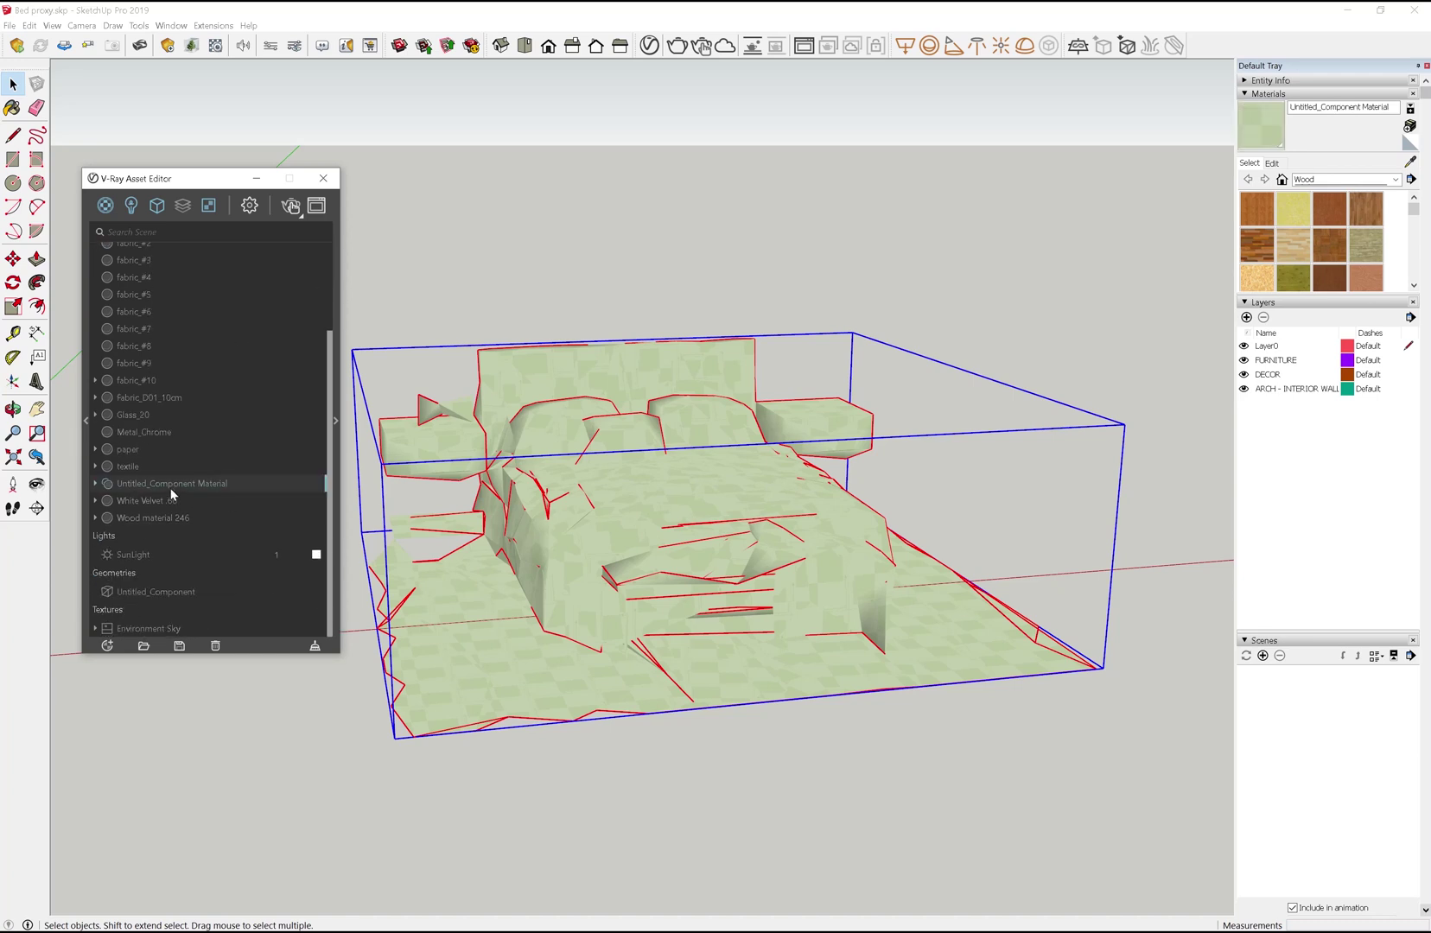
{"action": "double_click", "coordinate": [186, 484]}
{"action": "type", "text": "BED COMPONENT MATERIAL"}
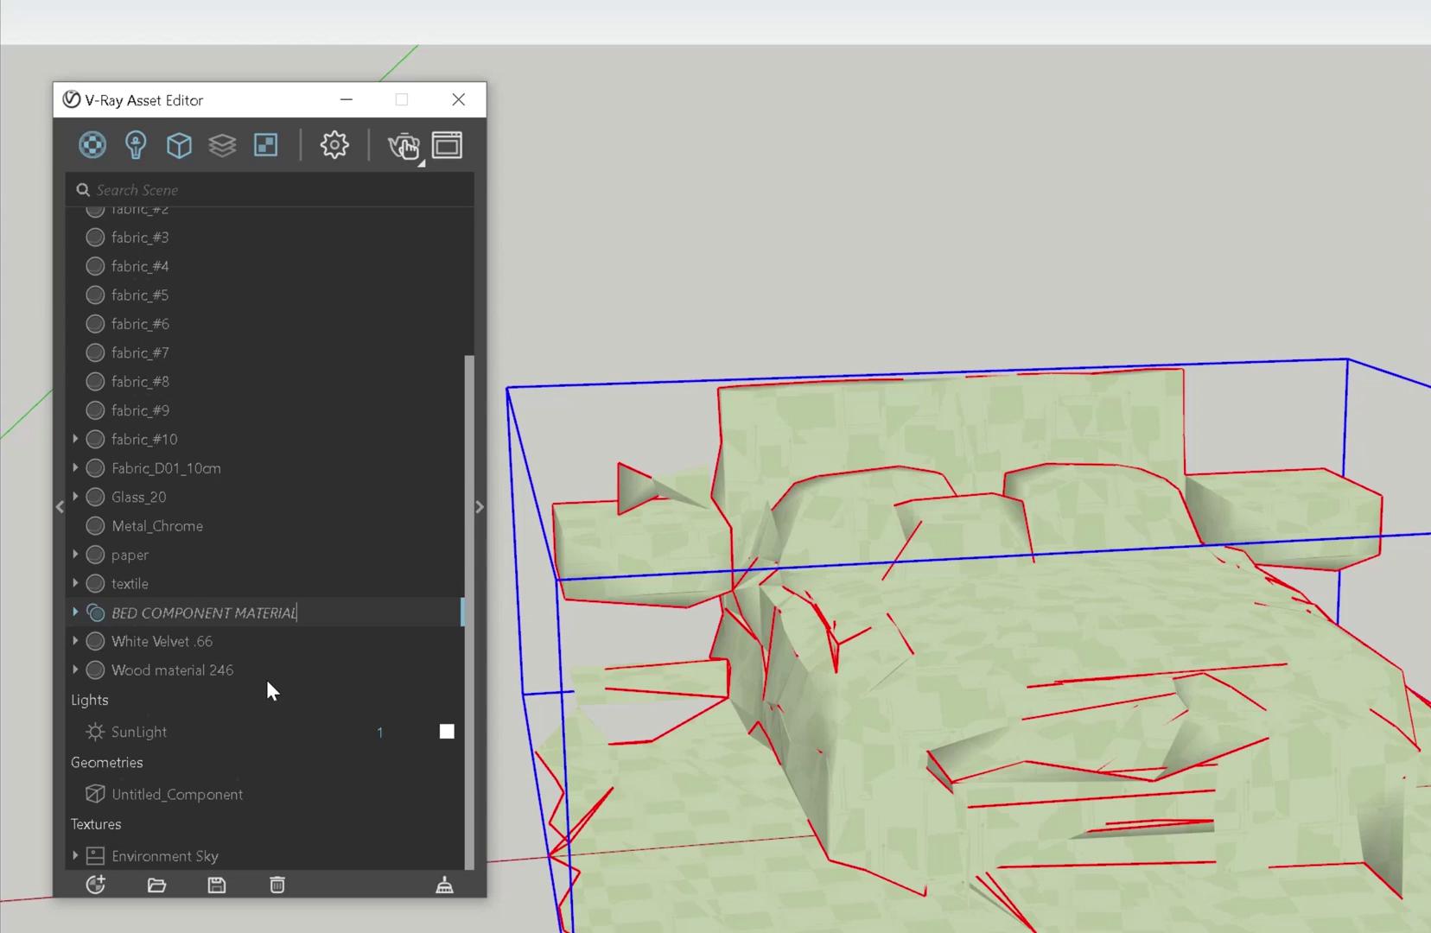
{"action": "key", "text": "Return"}
Expand BED COMPONENT MATERIAL in the V-Ray Asset Editor and examine the sub-materials it contains
{"action": "scroll", "coordinate": [285, 726], "scroll_direction": "down", "scroll_amount": 3}
{"action": "left_click", "coordinate": [168, 799]}
{"action": "scroll", "coordinate": [169, 799], "scroll_direction": "up", "scroll_amount": 3}
{"action": "left_click", "coordinate": [74, 255]}
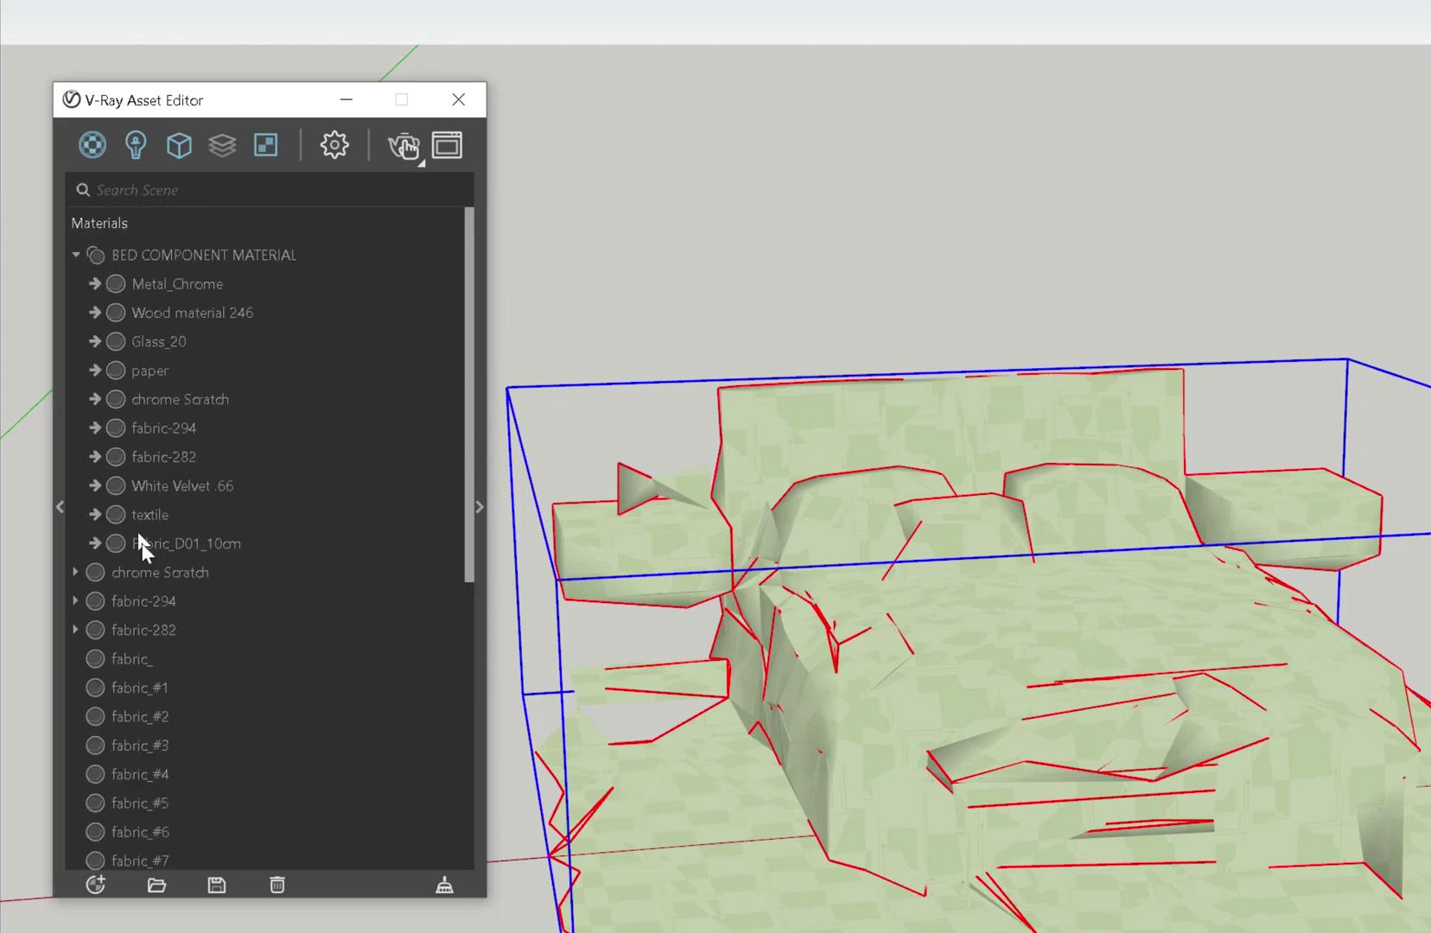
{"action": "left_click", "coordinate": [174, 262]}
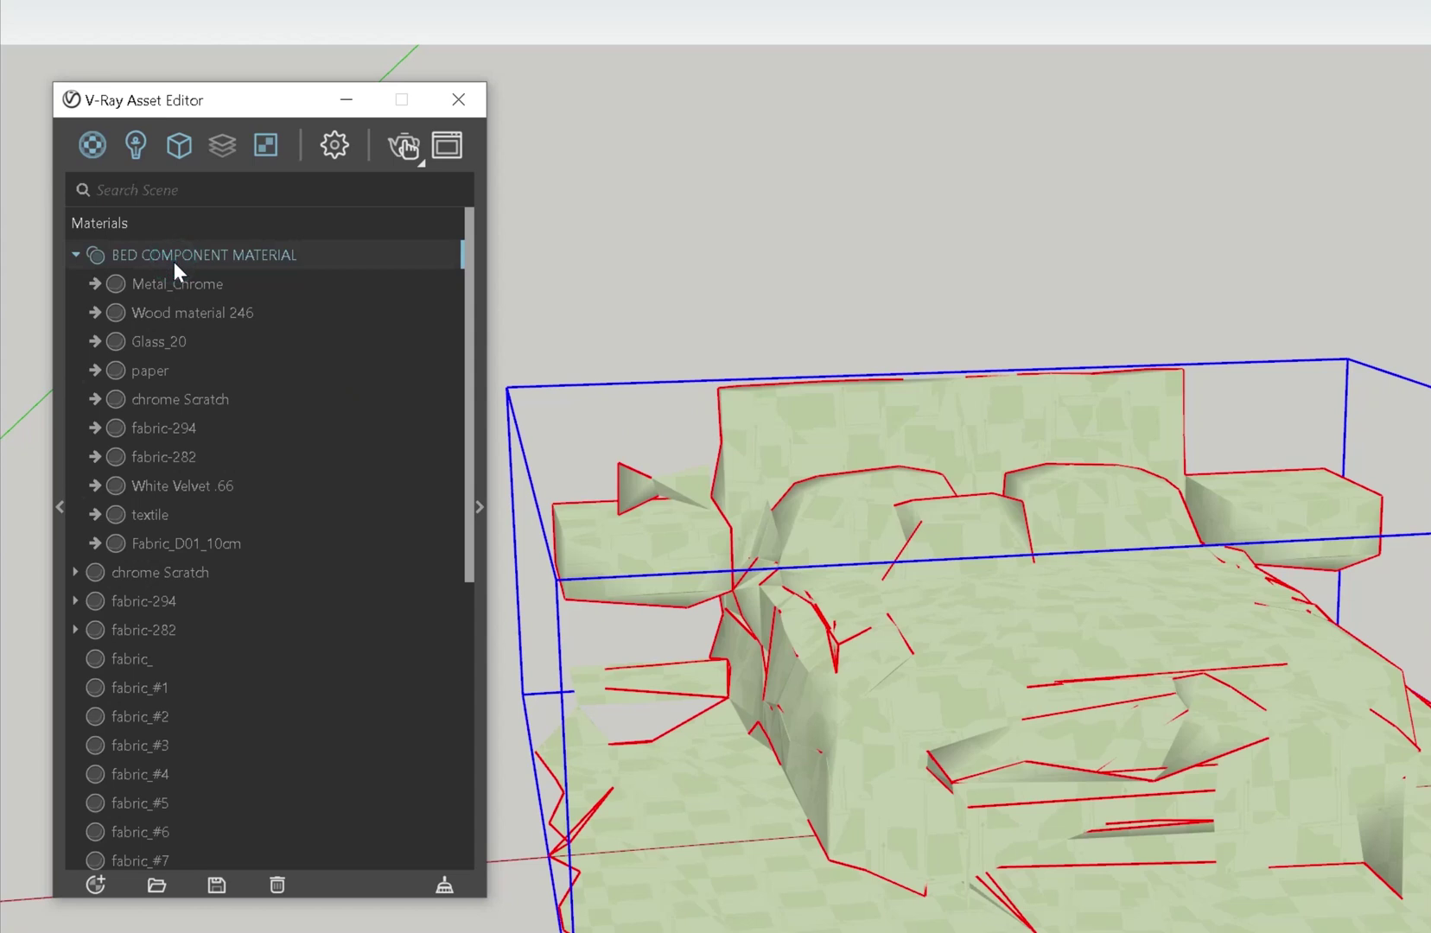
Save BED COMPONENT MATERIAL as a V-Ray material file in the Proxies folder
{"action": "left_click", "coordinate": [216, 885]}
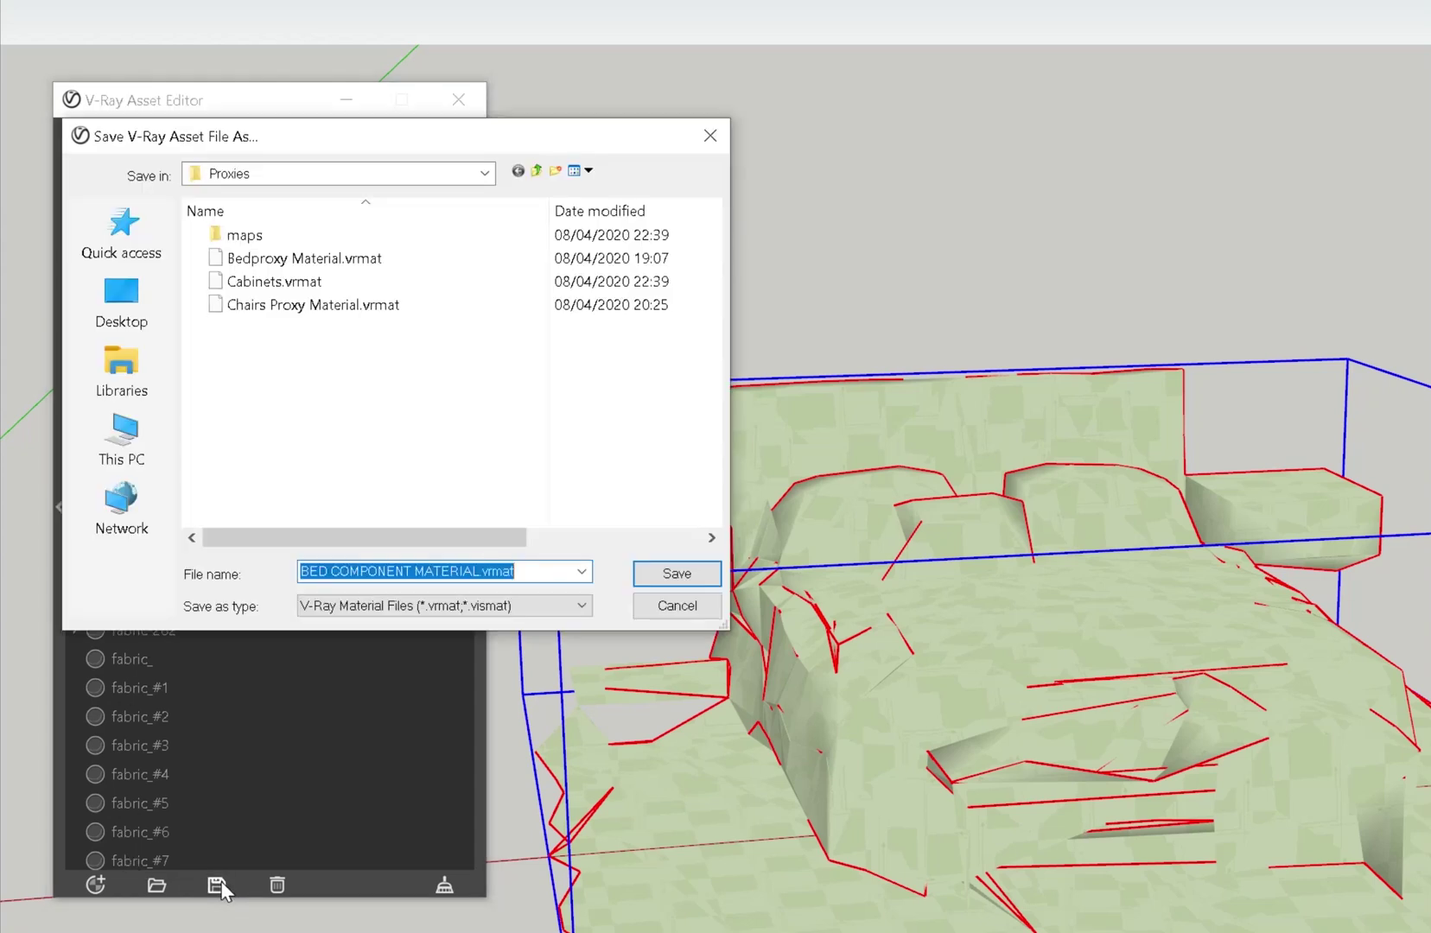
{"action": "left_click", "coordinate": [212, 273]}
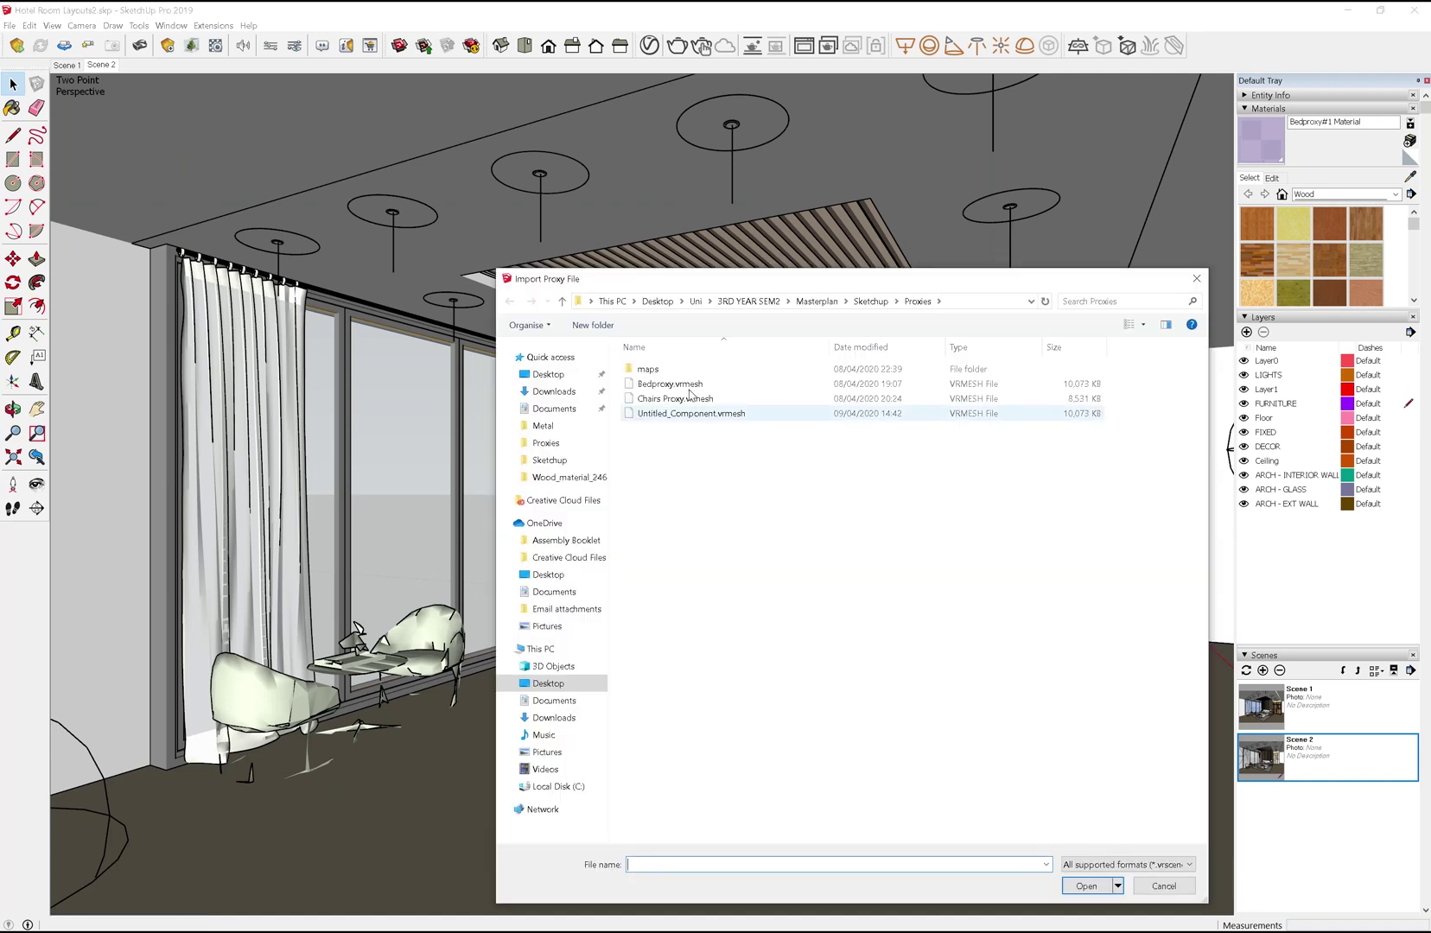
Import the bed proxy into Hotel Room Layouts2.skp and place it on the floor in front of the slatted partition
{"action": "double_click", "coordinate": [691, 388]}
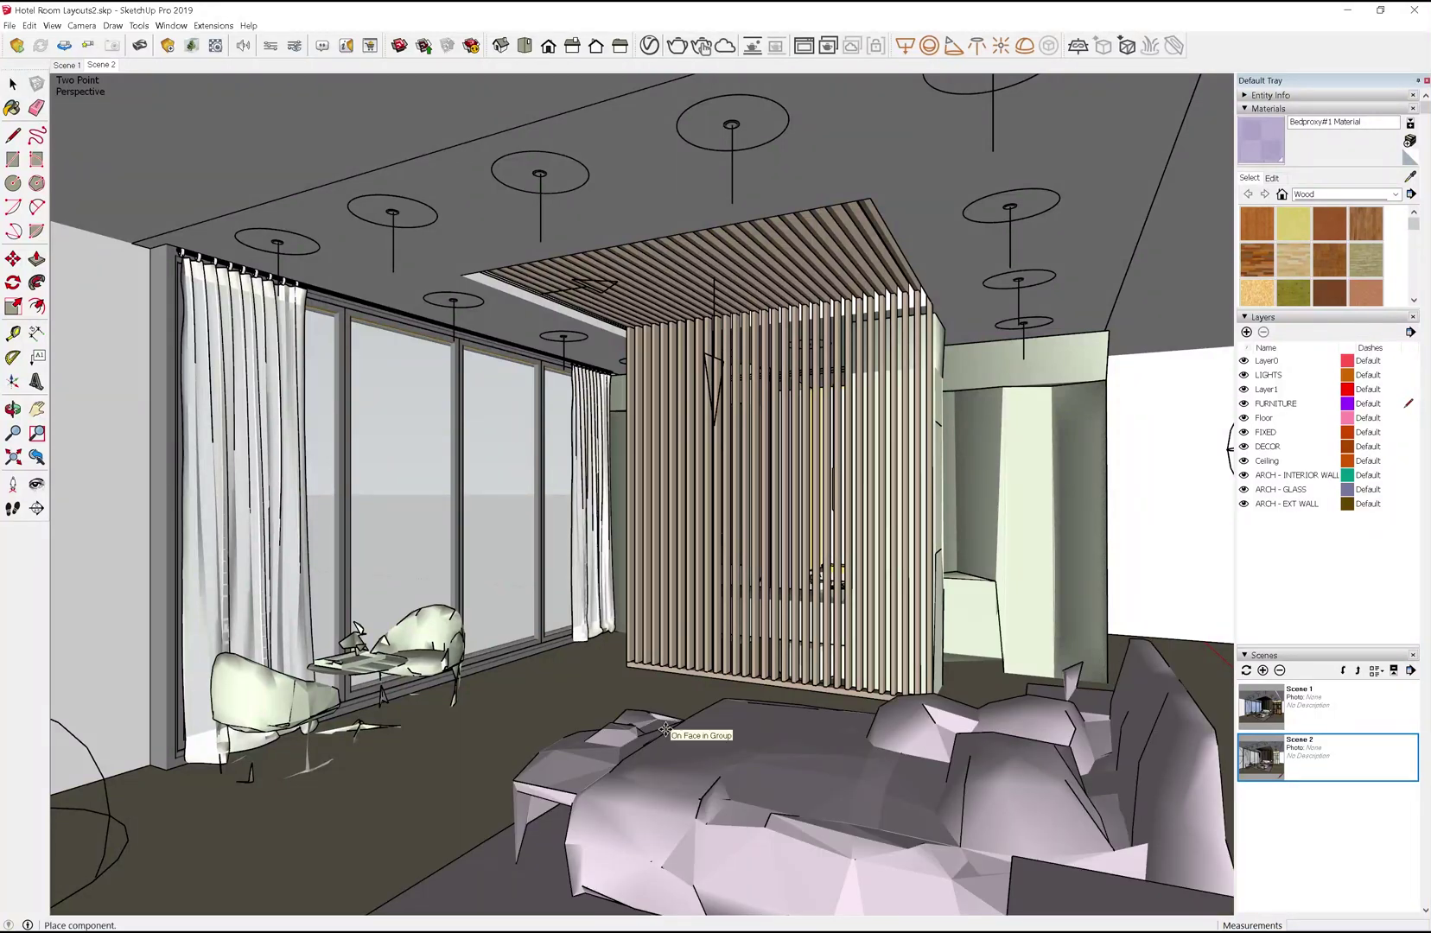
{"action": "left_click", "coordinate": [579, 657]}
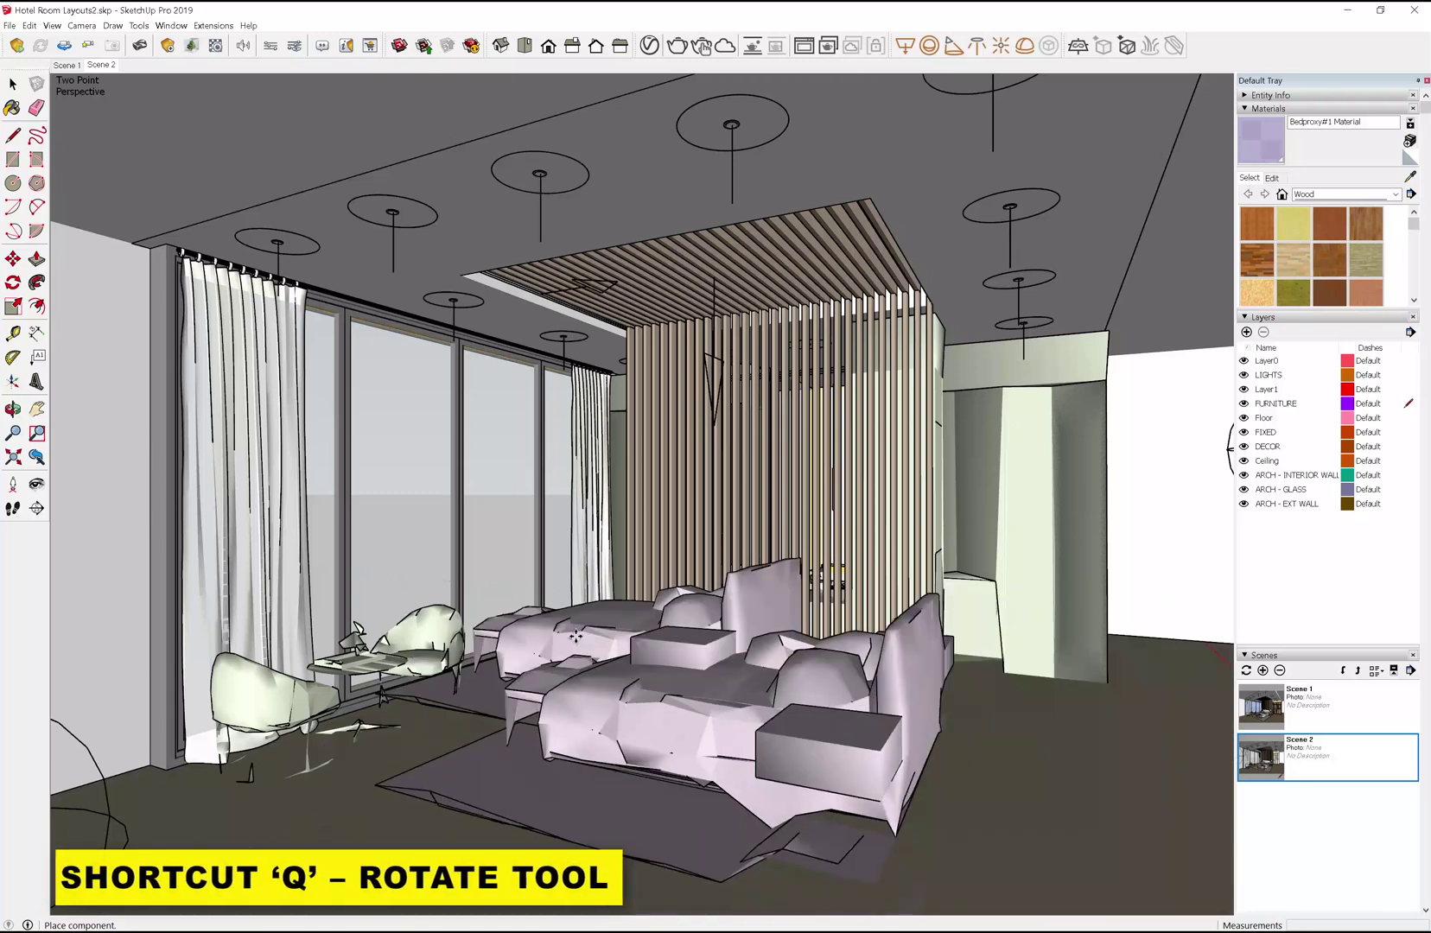
{"action": "key", "text": "space"}
Rotate the bed proxy so its headboard backs onto the slatted partition, and move it into position there
{"action": "left_click", "coordinate": [680, 724]}
{"action": "key", "text": "q"}
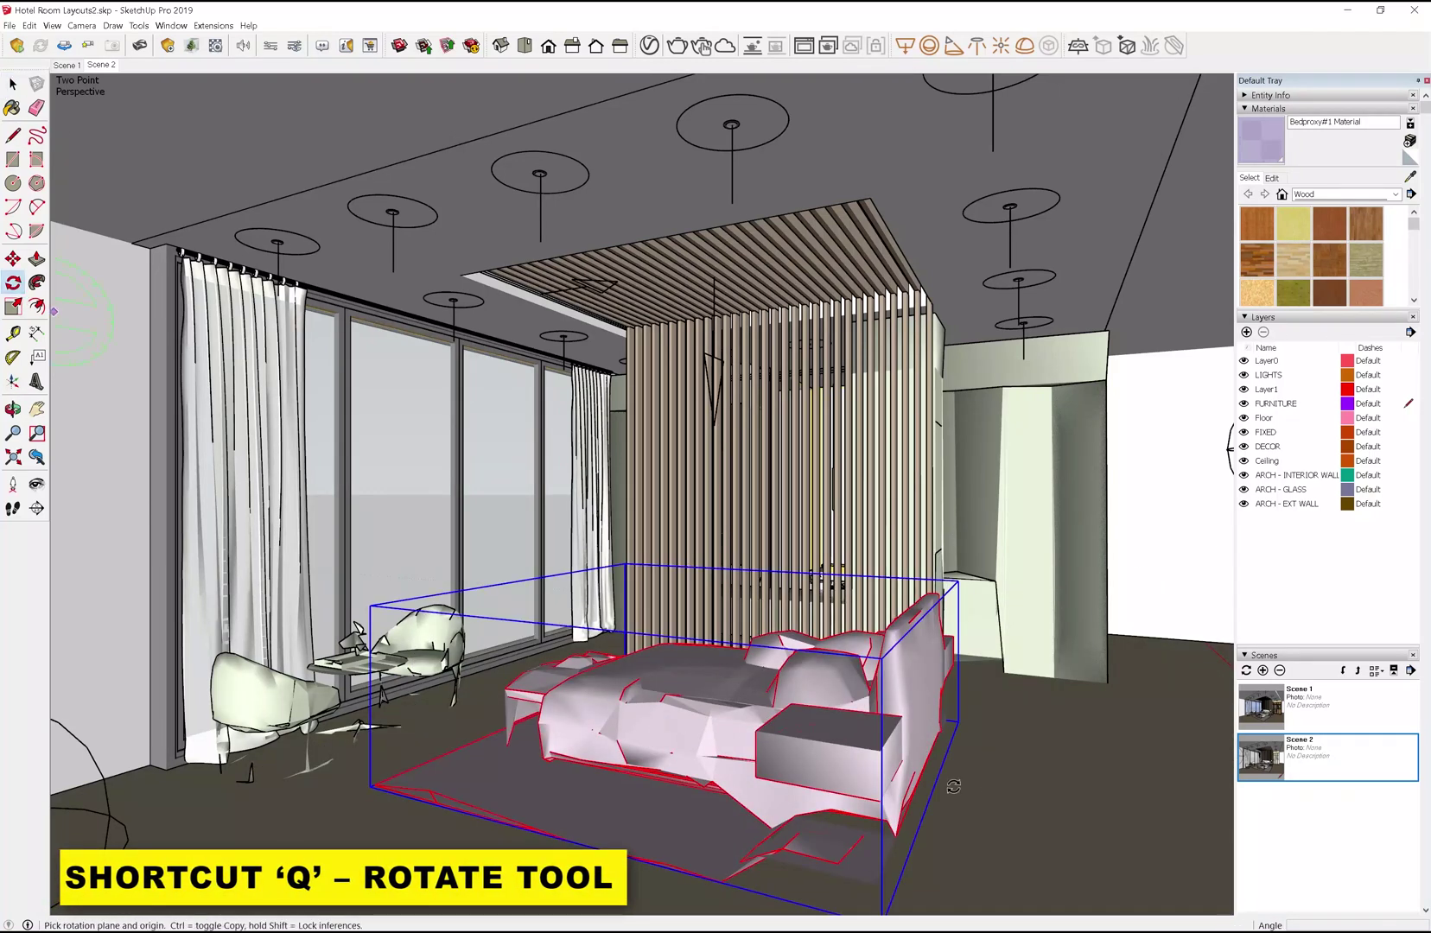
{"action": "left_click", "coordinate": [991, 790]}
{"action": "left_click", "coordinate": [993, 772]}
{"action": "left_click", "coordinate": [932, 773]}
{"action": "key", "text": "m"}
{"action": "scroll", "coordinate": [959, 803], "scroll_direction": "down", "scroll_amount": 5}
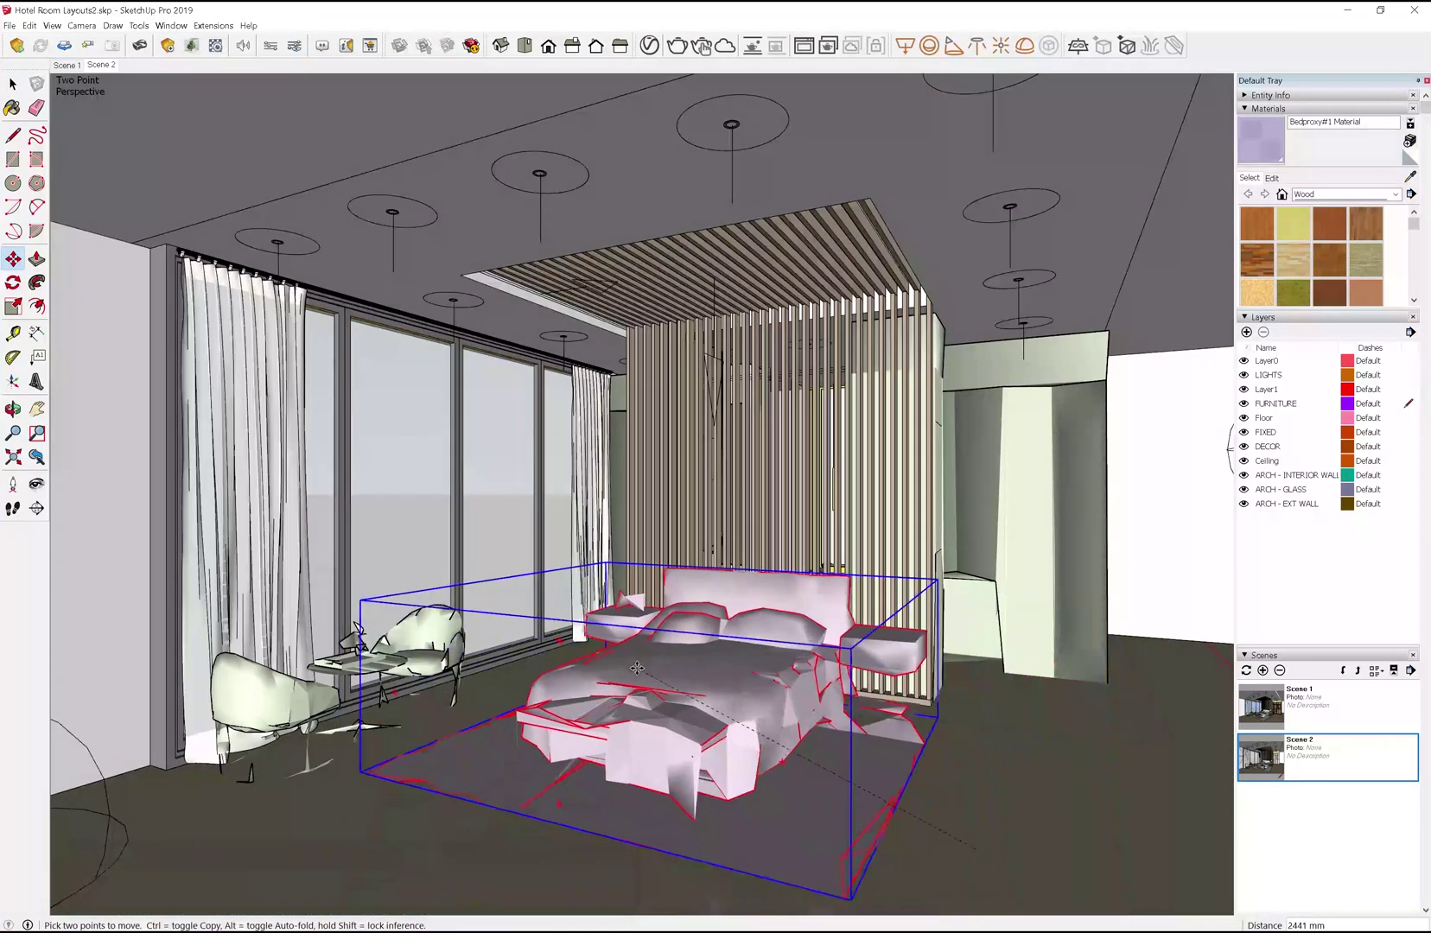
Sample the placed bed's material to locate it in the V-Ray Asset Editor's material list
{"action": "left_click", "coordinate": [649, 45]}
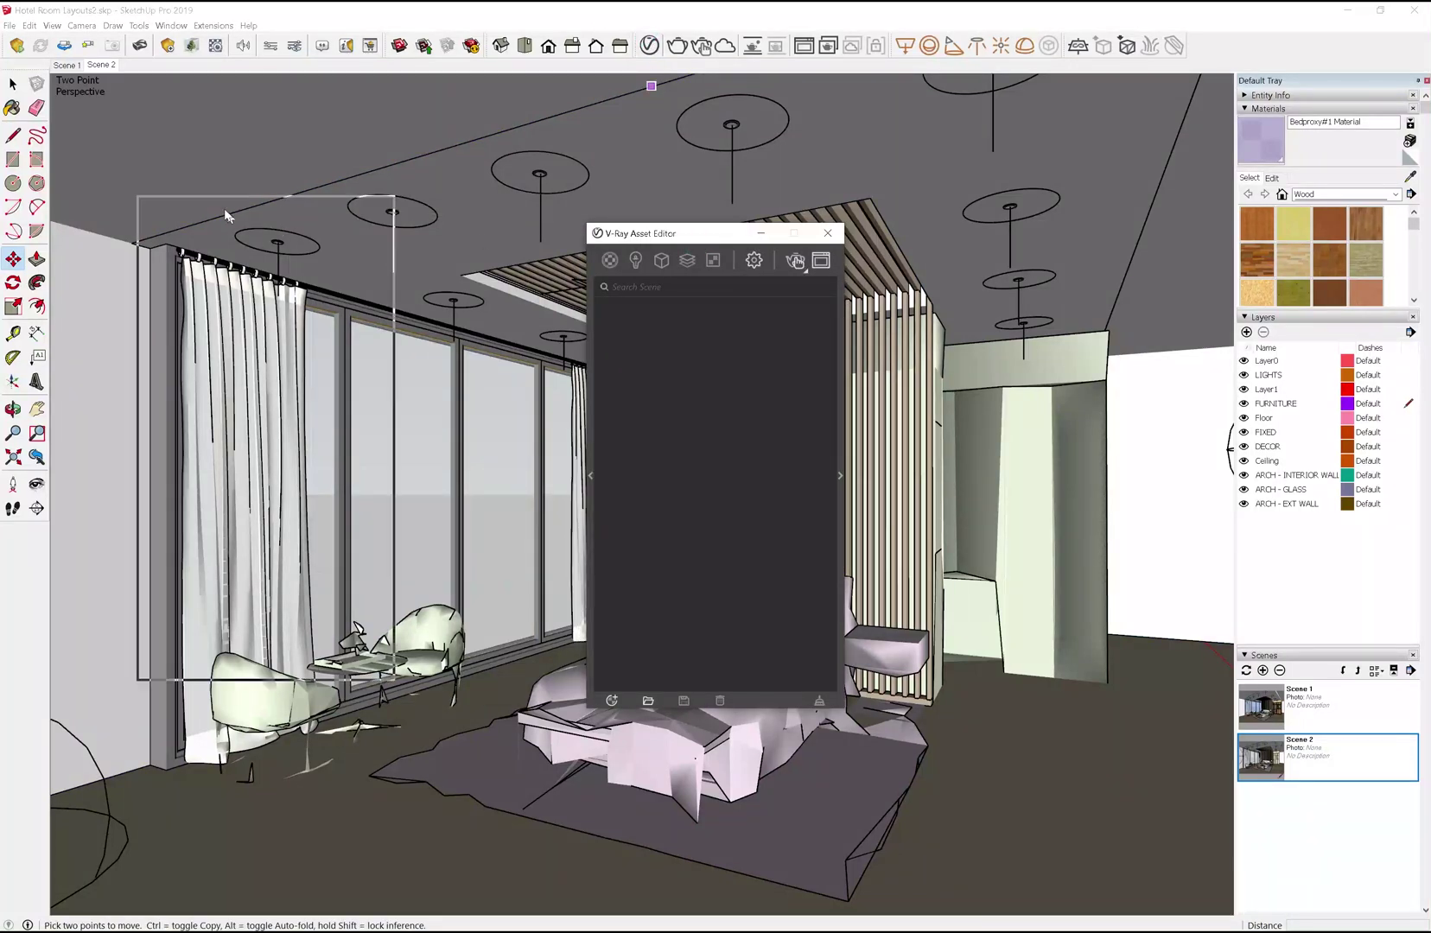
{"action": "key", "text": "b"}
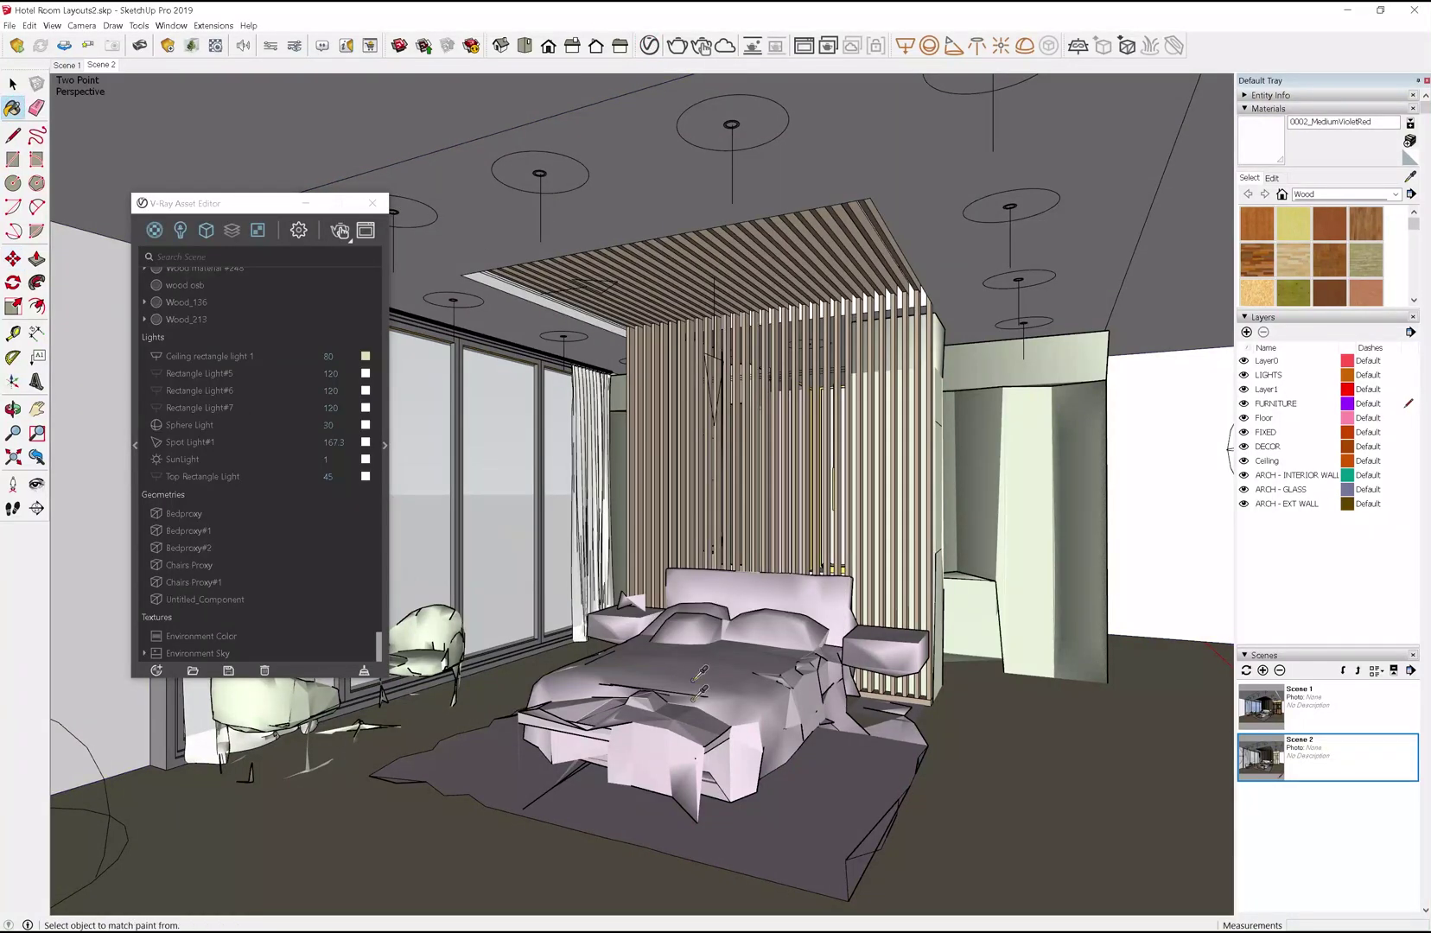
{"action": "left_click", "coordinate": [696, 660], "text": "alt"}
{"action": "scroll", "coordinate": [243, 602], "scroll_direction": "down", "scroll_amount": 7}
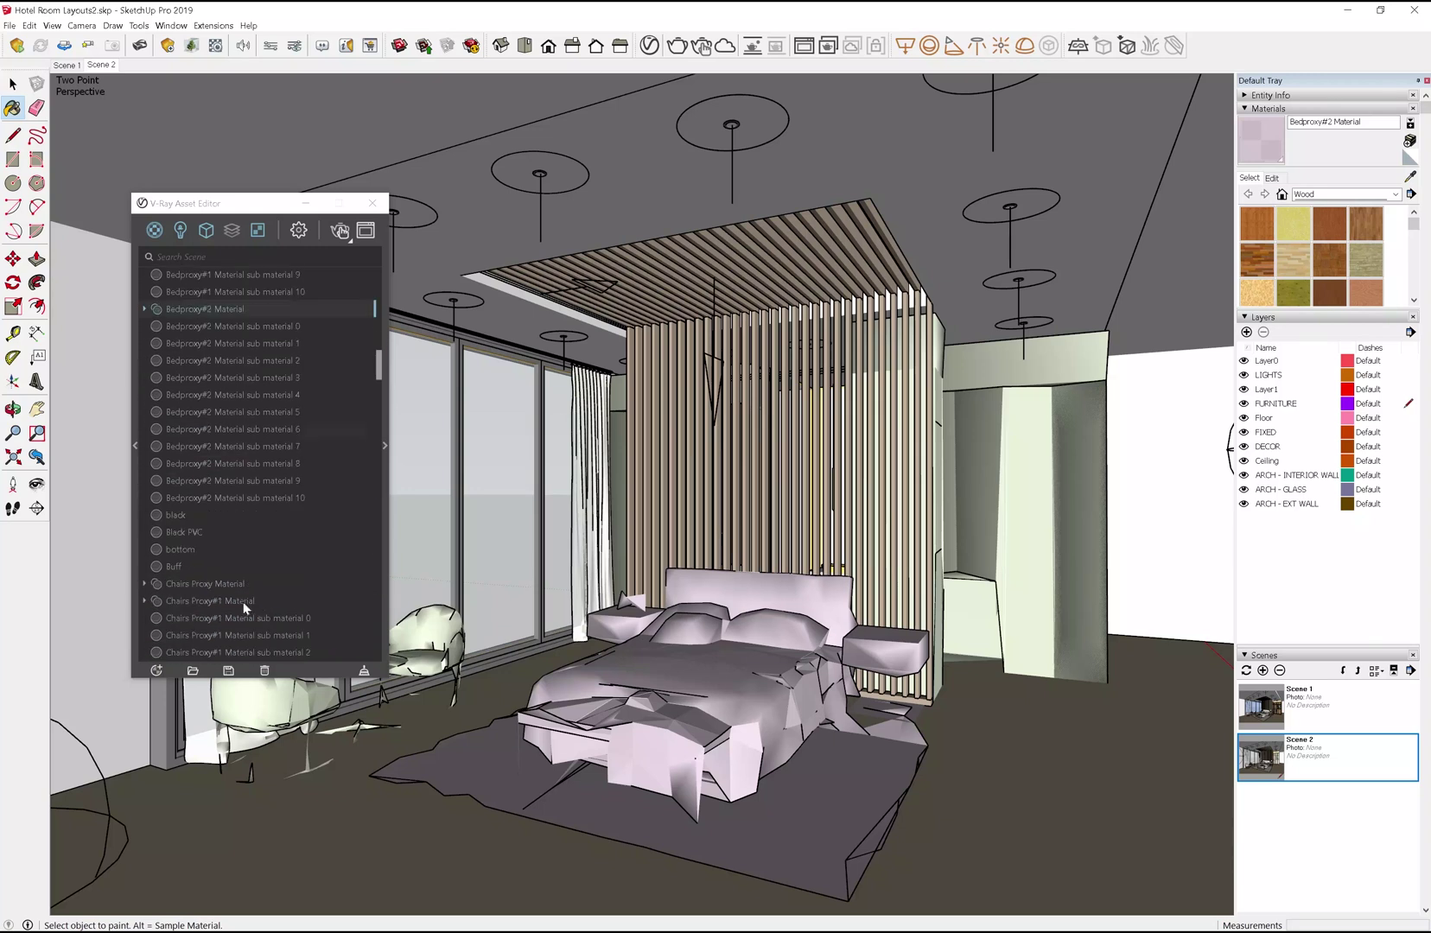
Expand Bedproxy#2 Material and examine the previews of its sub materials, including 0, 1, 2, 5 and 8
{"action": "left_click", "coordinate": [144, 296]}
{"action": "left_click", "coordinate": [288, 318]}
{"action": "left_click", "coordinate": [386, 445]}
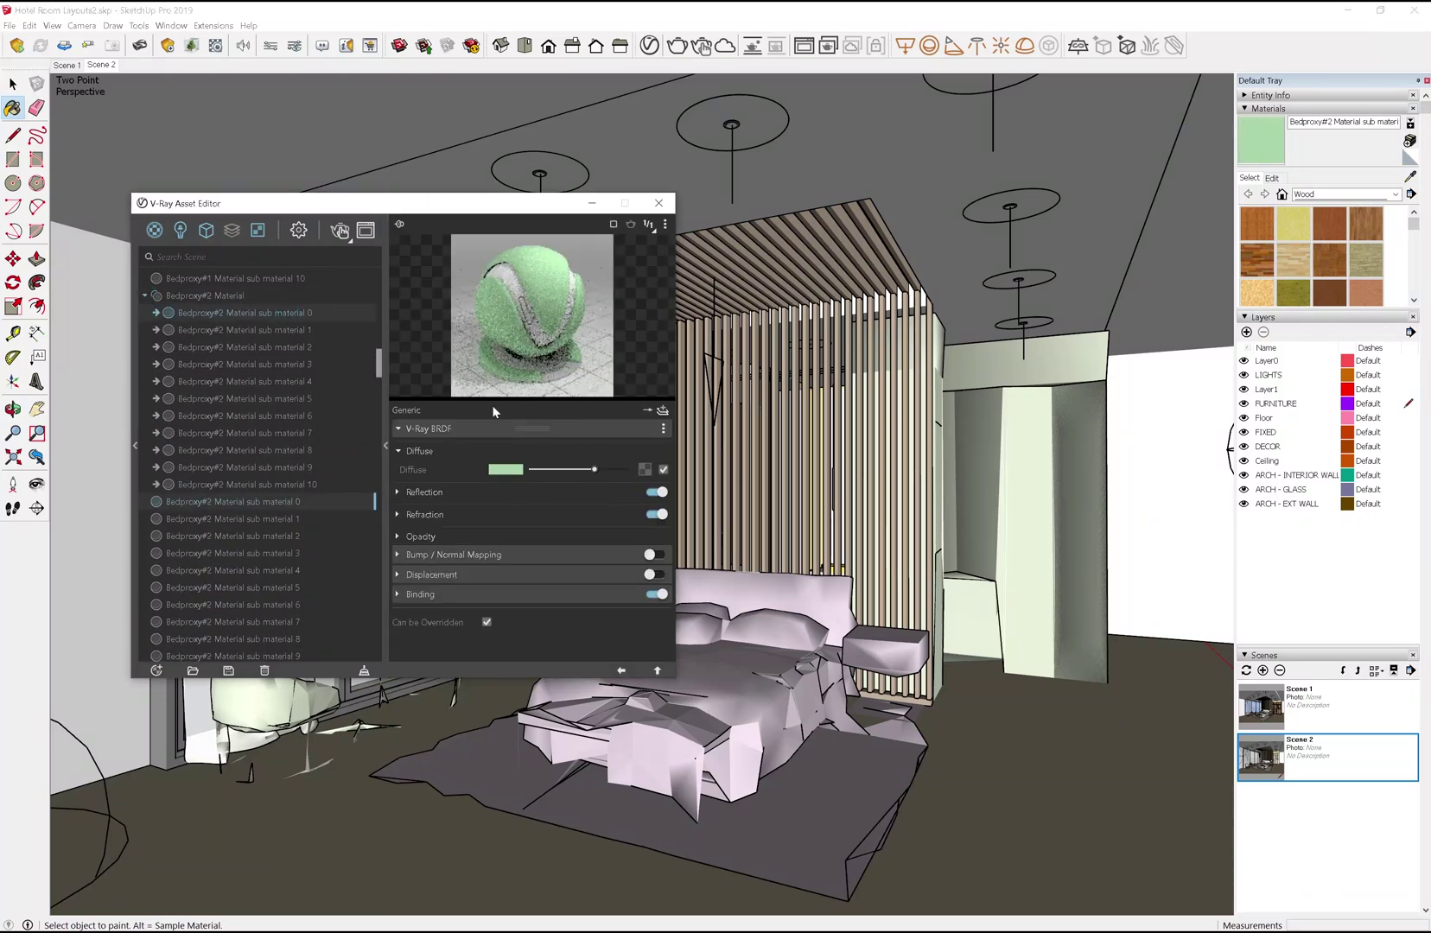
{"action": "left_click", "coordinate": [268, 330]}
{"action": "left_click", "coordinate": [268, 348]}
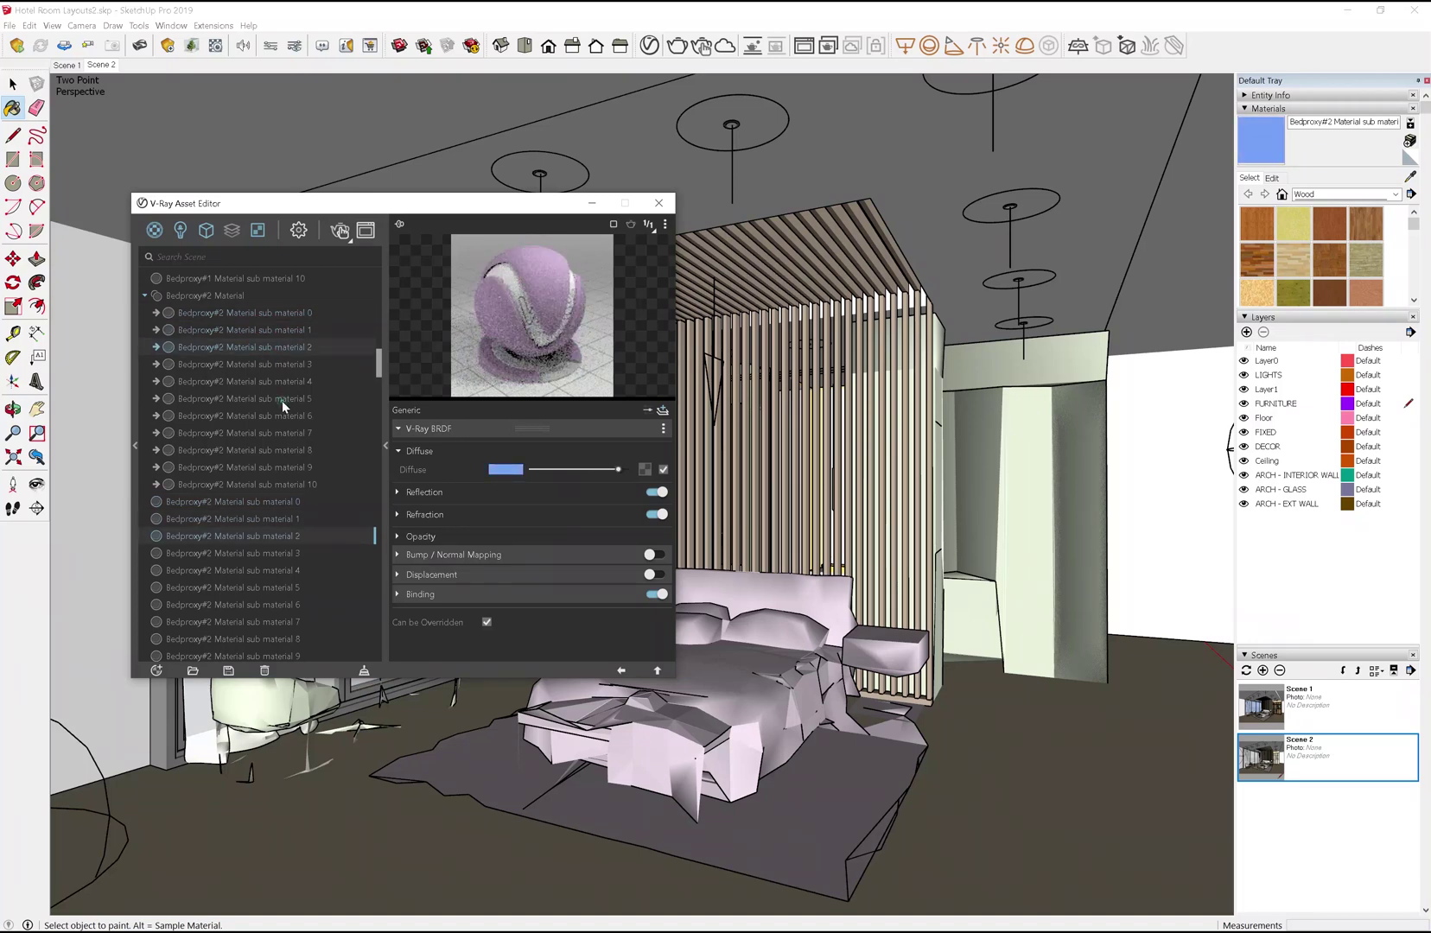
{"action": "left_click", "coordinate": [281, 399]}
{"action": "left_click", "coordinate": [267, 449]}
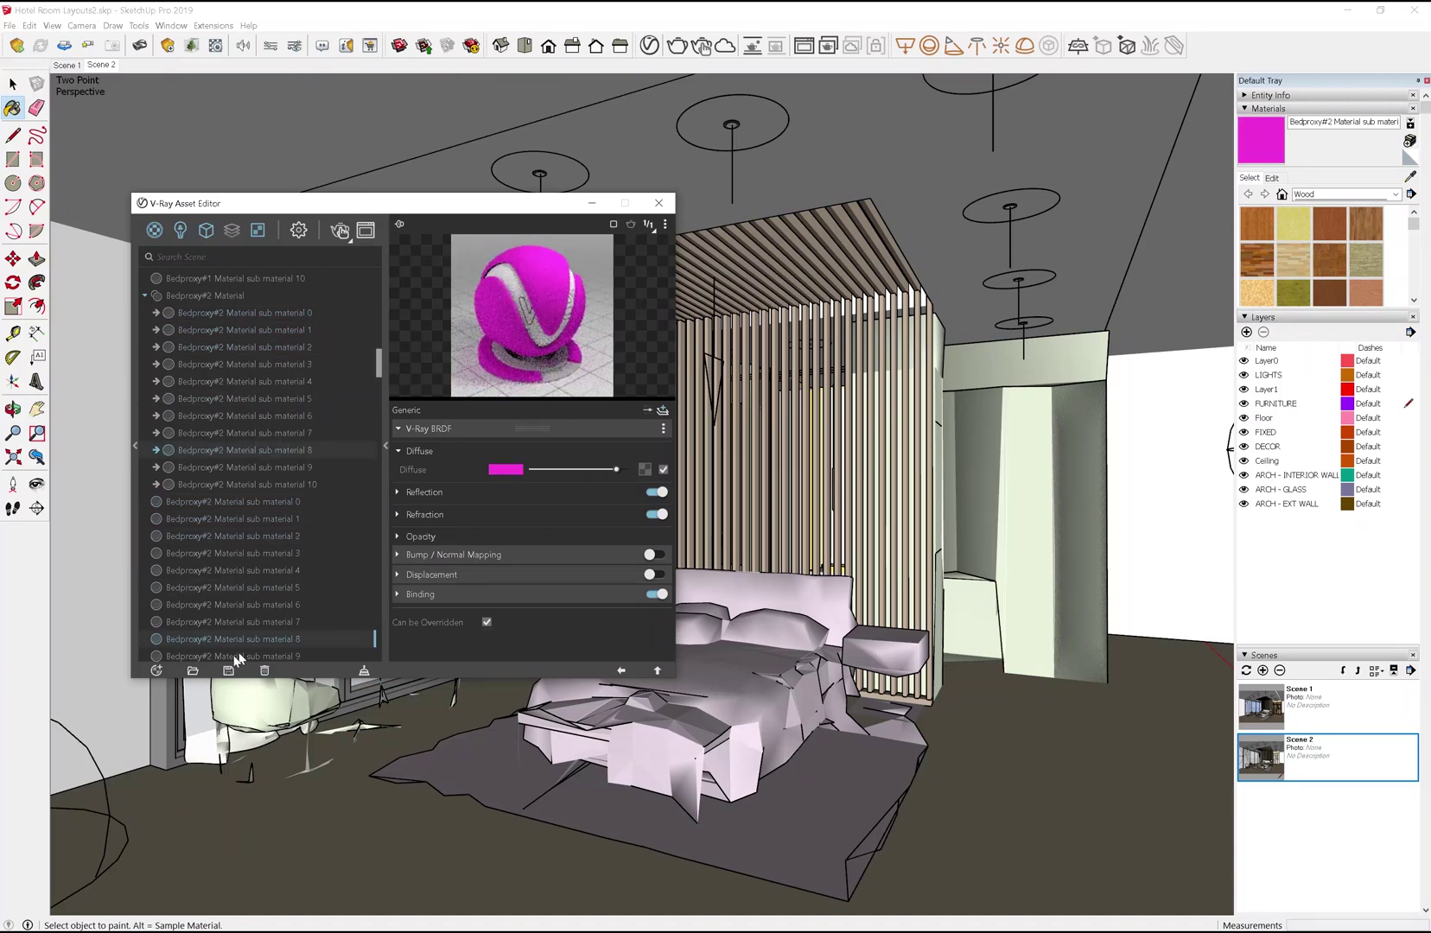
Load the saved Bedproxy Material file into the V-Ray Asset Editor and use it to replace Bedproxy#2 Material
{"action": "left_click", "coordinate": [194, 671]}
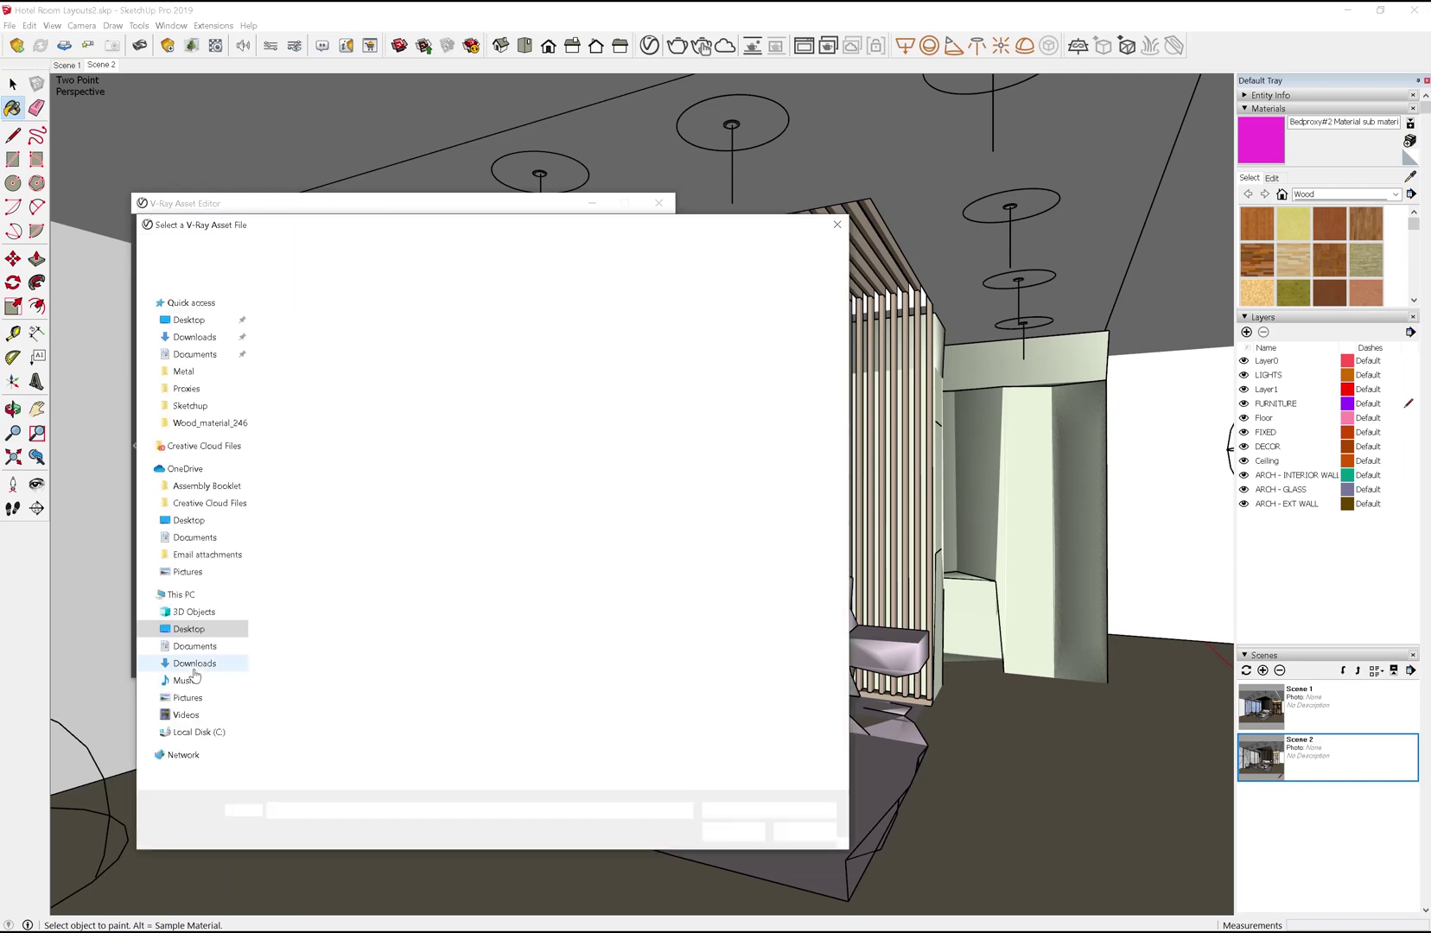
{"action": "double_click", "coordinate": [318, 331]}
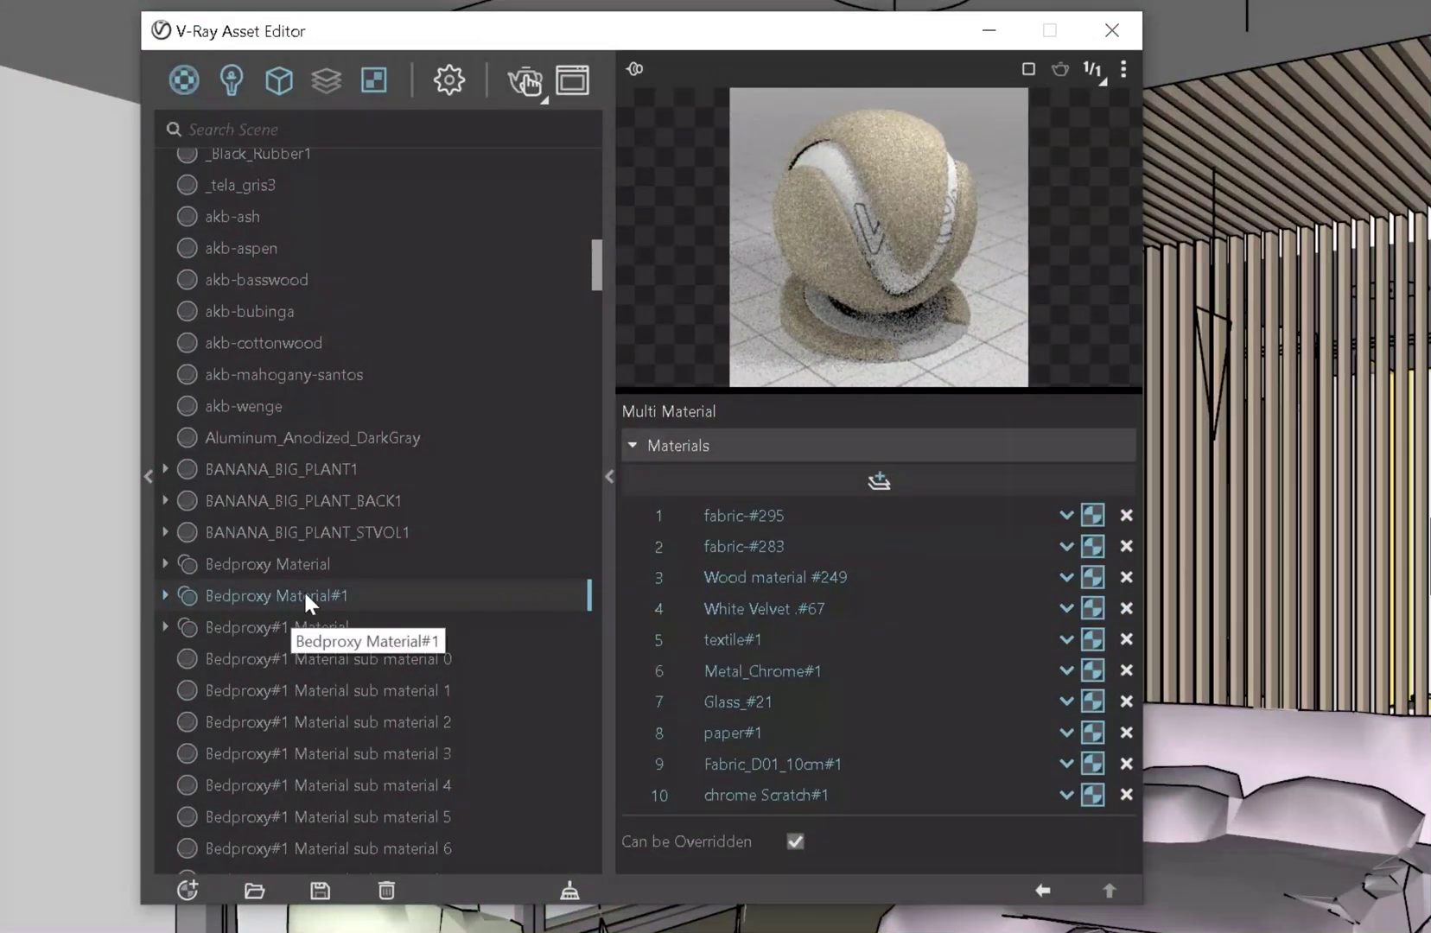
{"action": "right_click", "coordinate": [305, 599]}
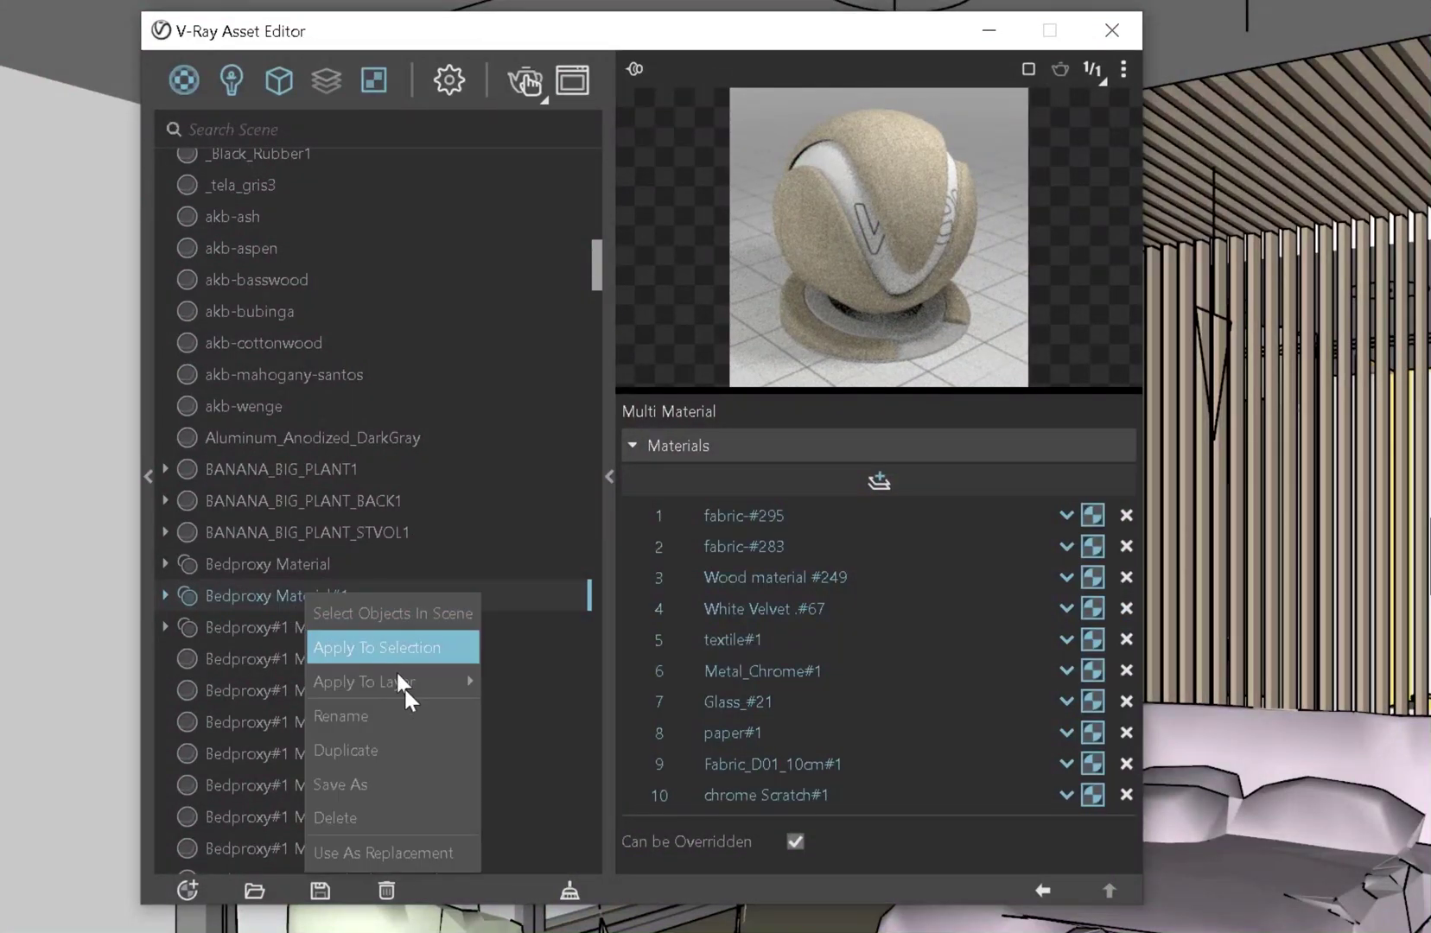
{"action": "left_click", "coordinate": [404, 863]}
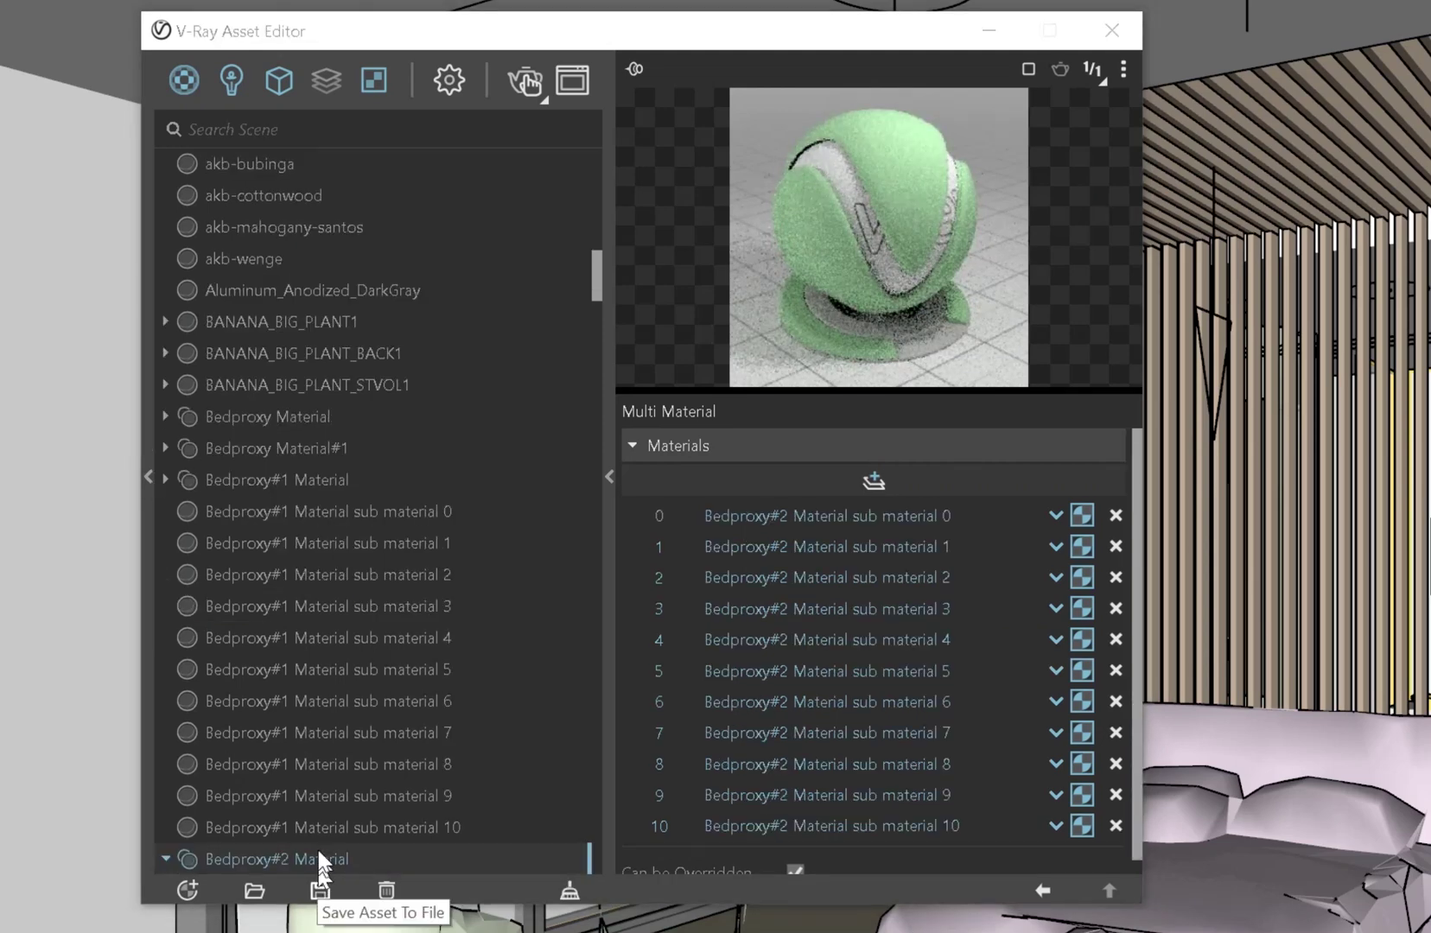
{"action": "right_click", "coordinate": [317, 861]}
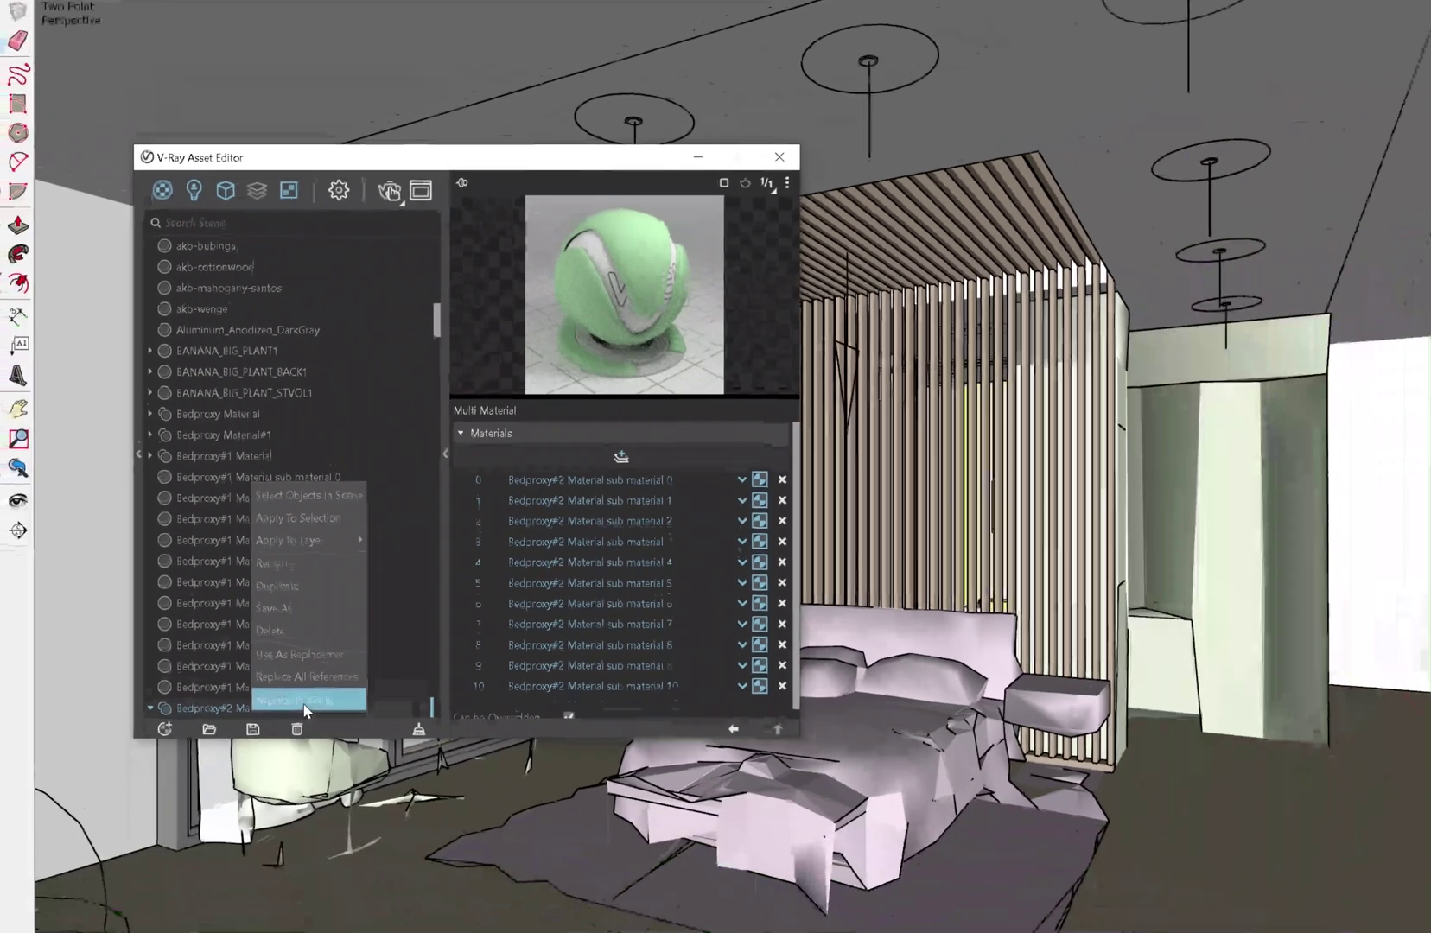
{"action": "left_click", "coordinate": [383, 846]}
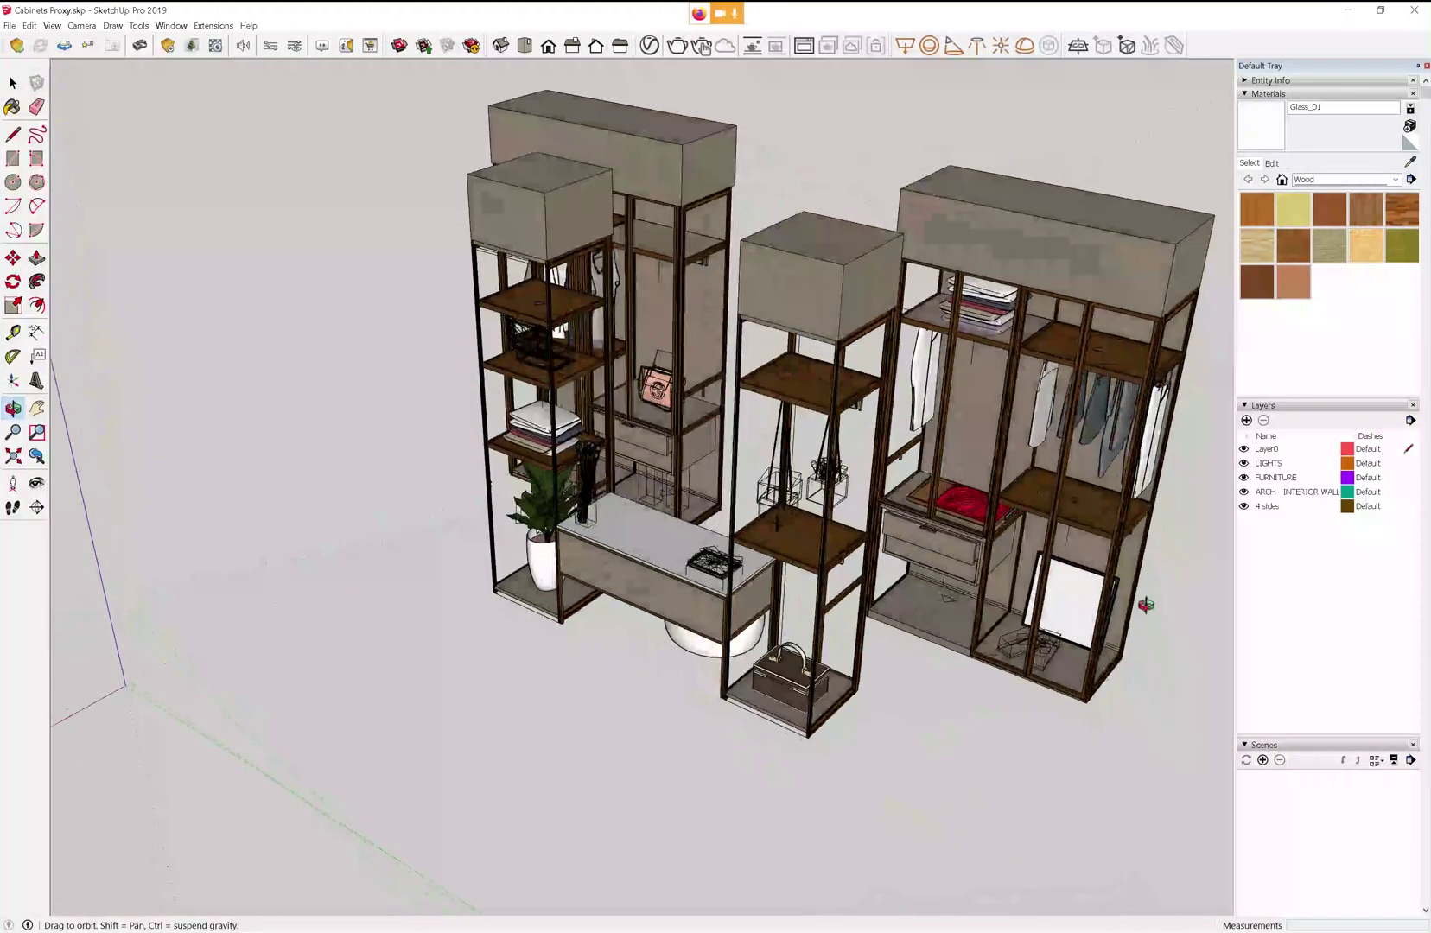
Examine the wardrobe cabinets and their shelf contents from several angles in Cabinets Proxy.skp
{"action": "left_click_drag", "start_coordinate": [648, 717], "coordinate": [1307, 584]}
{"action": "left_click_drag", "start_coordinate": [629, 657], "coordinate": [815, 600]}
{"action": "scroll", "coordinate": [779, 608], "scroll_direction": "up", "scroll_amount": 6}
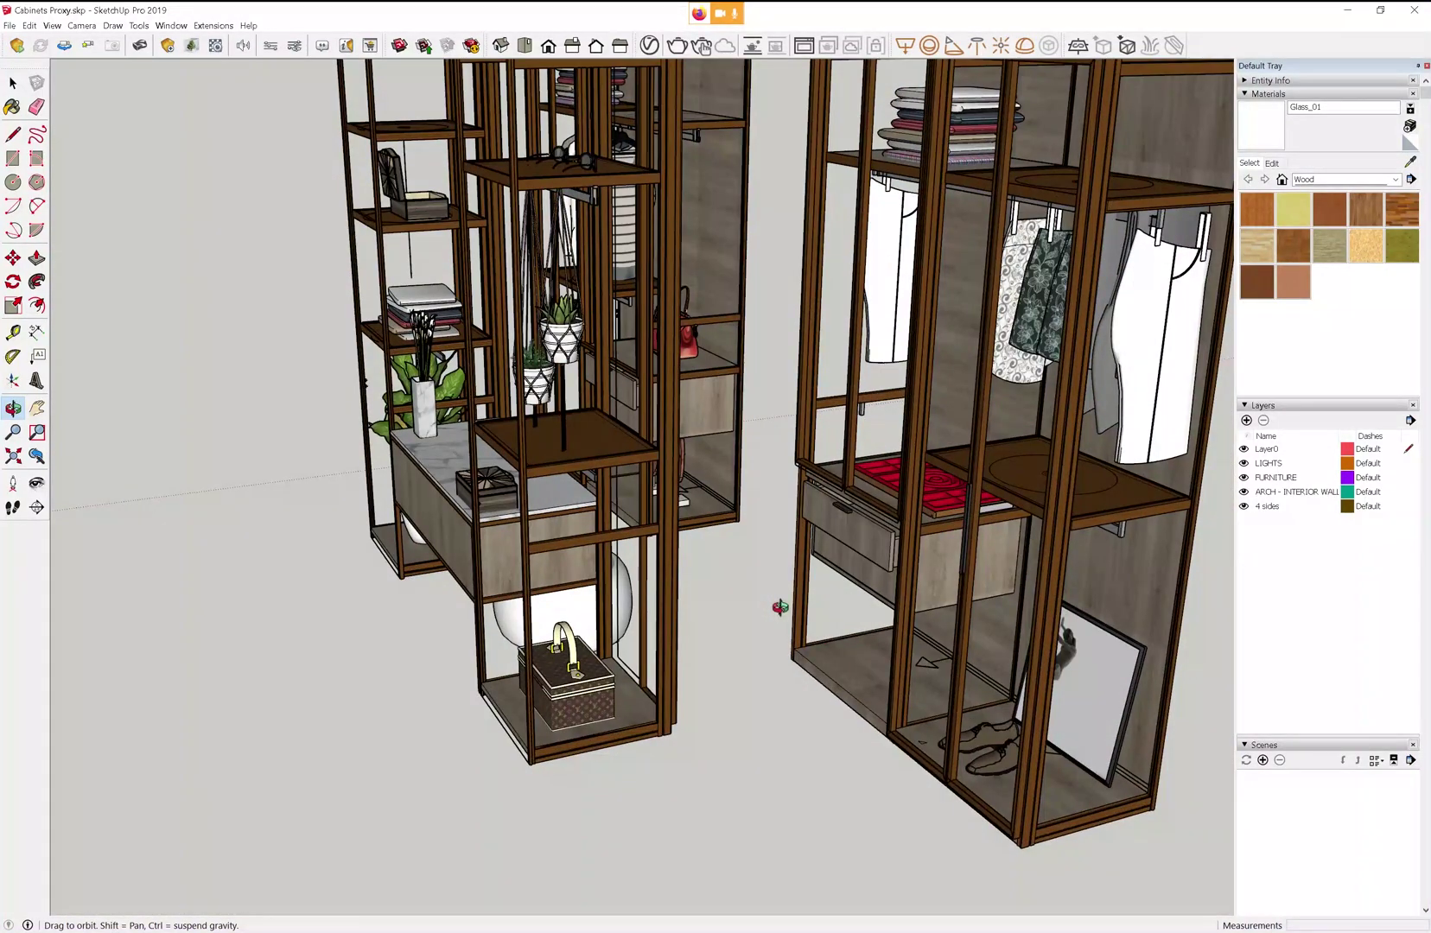
{"action": "left_click_drag", "start_coordinate": [770, 601], "coordinate": [642, 568]}
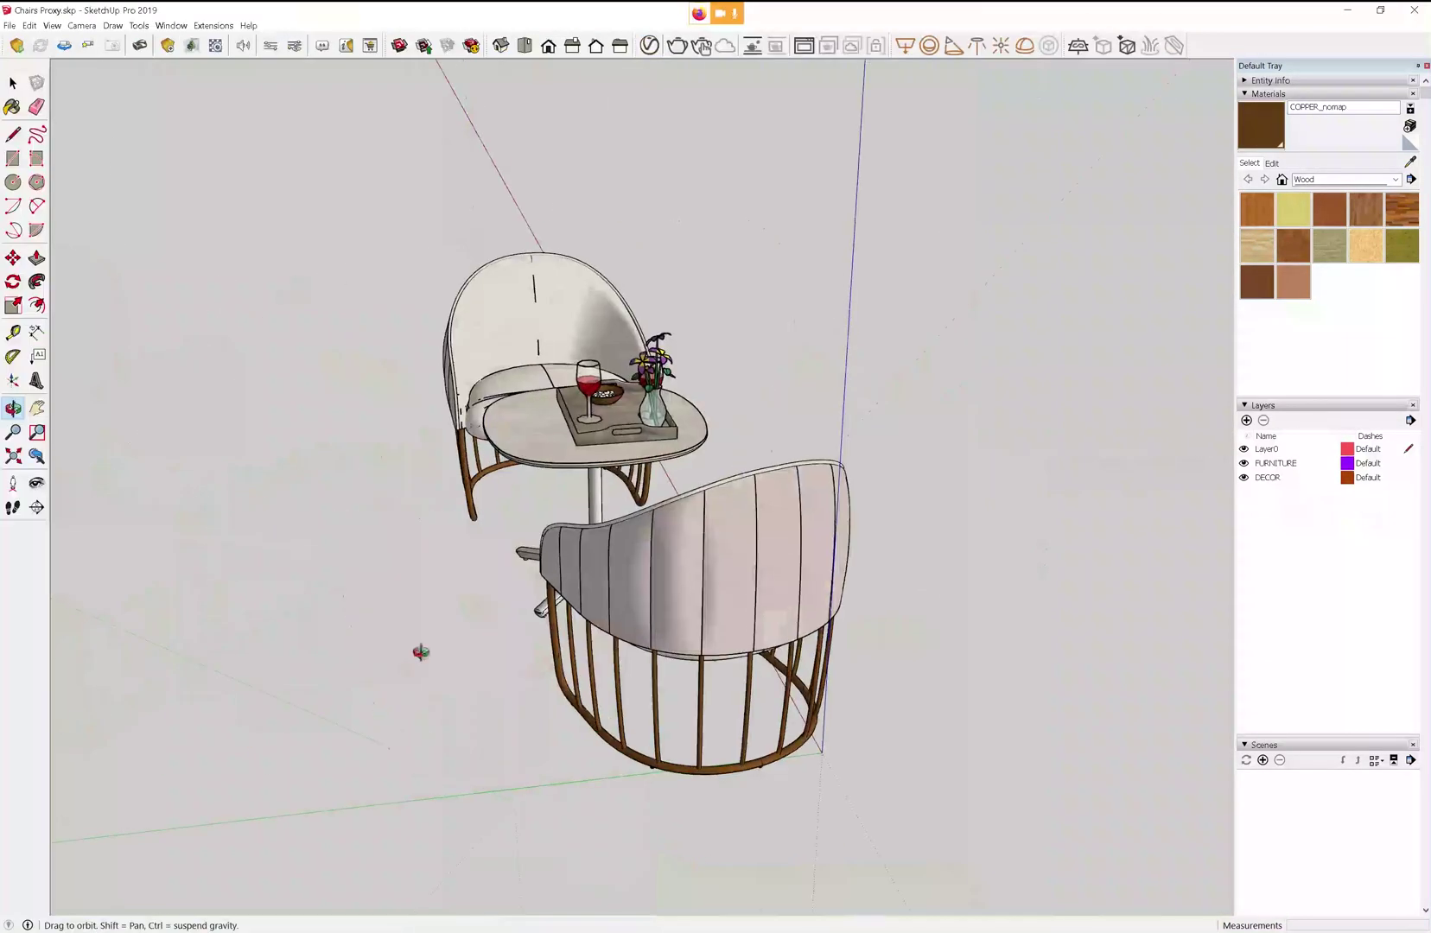
{"action": "left_click_drag", "start_coordinate": [418, 652], "coordinate": [855, 779]}
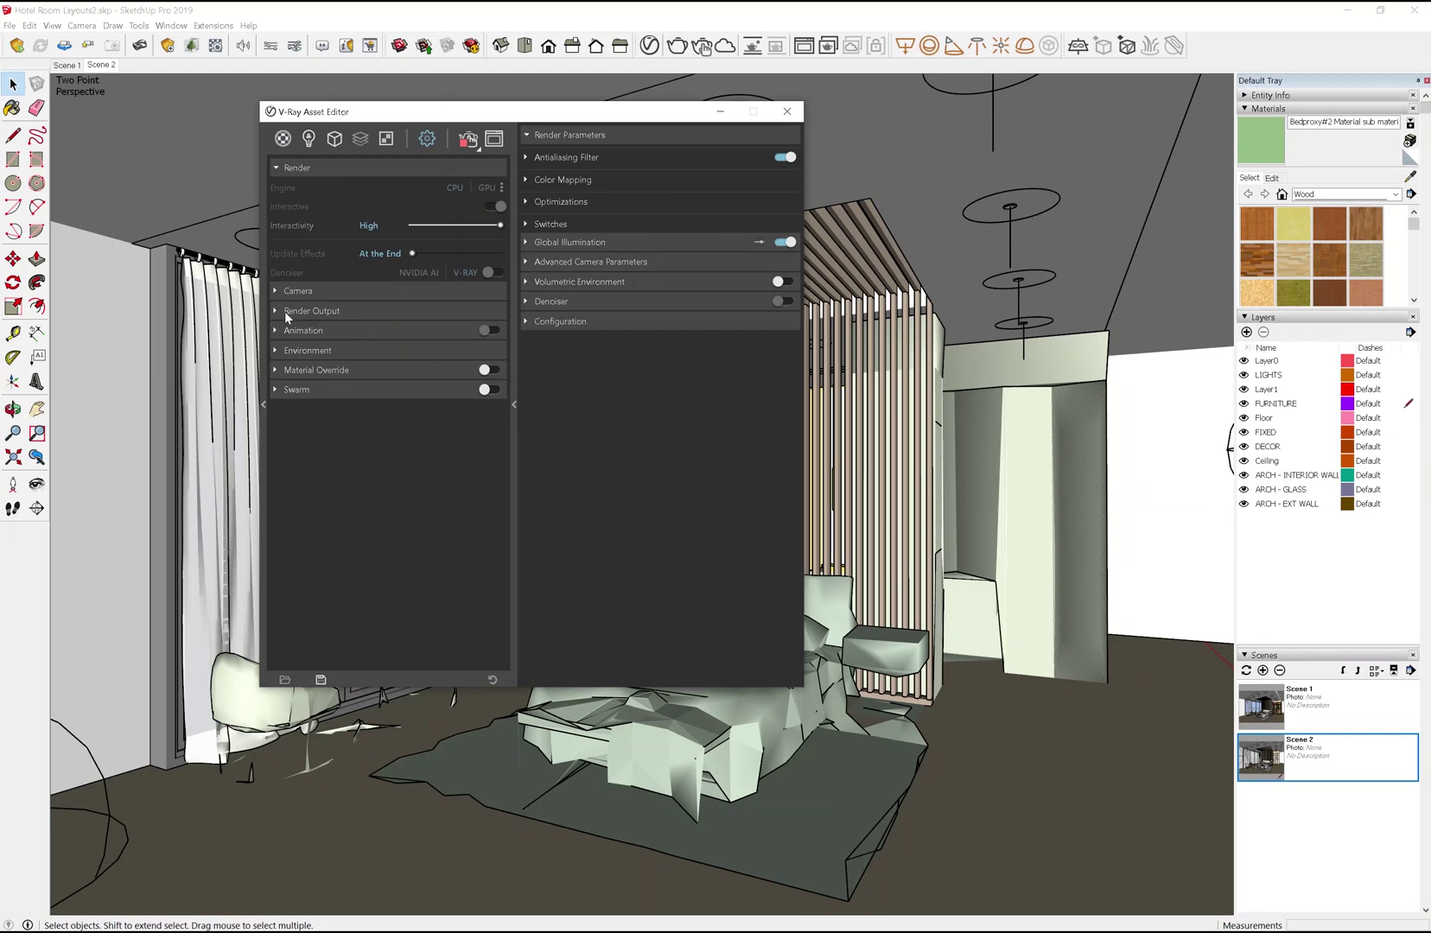
Review the hotel room's V-Ray render output size and its camera settings, including depth of field and effects
{"action": "left_click", "coordinate": [284, 311]}
{"action": "left_click", "coordinate": [368, 349]}
{"action": "left_click", "coordinate": [413, 350]}
{"action": "left_click", "coordinate": [275, 312]}
{"action": "left_click", "coordinate": [277, 290]}
{"action": "left_click", "coordinate": [276, 516]}
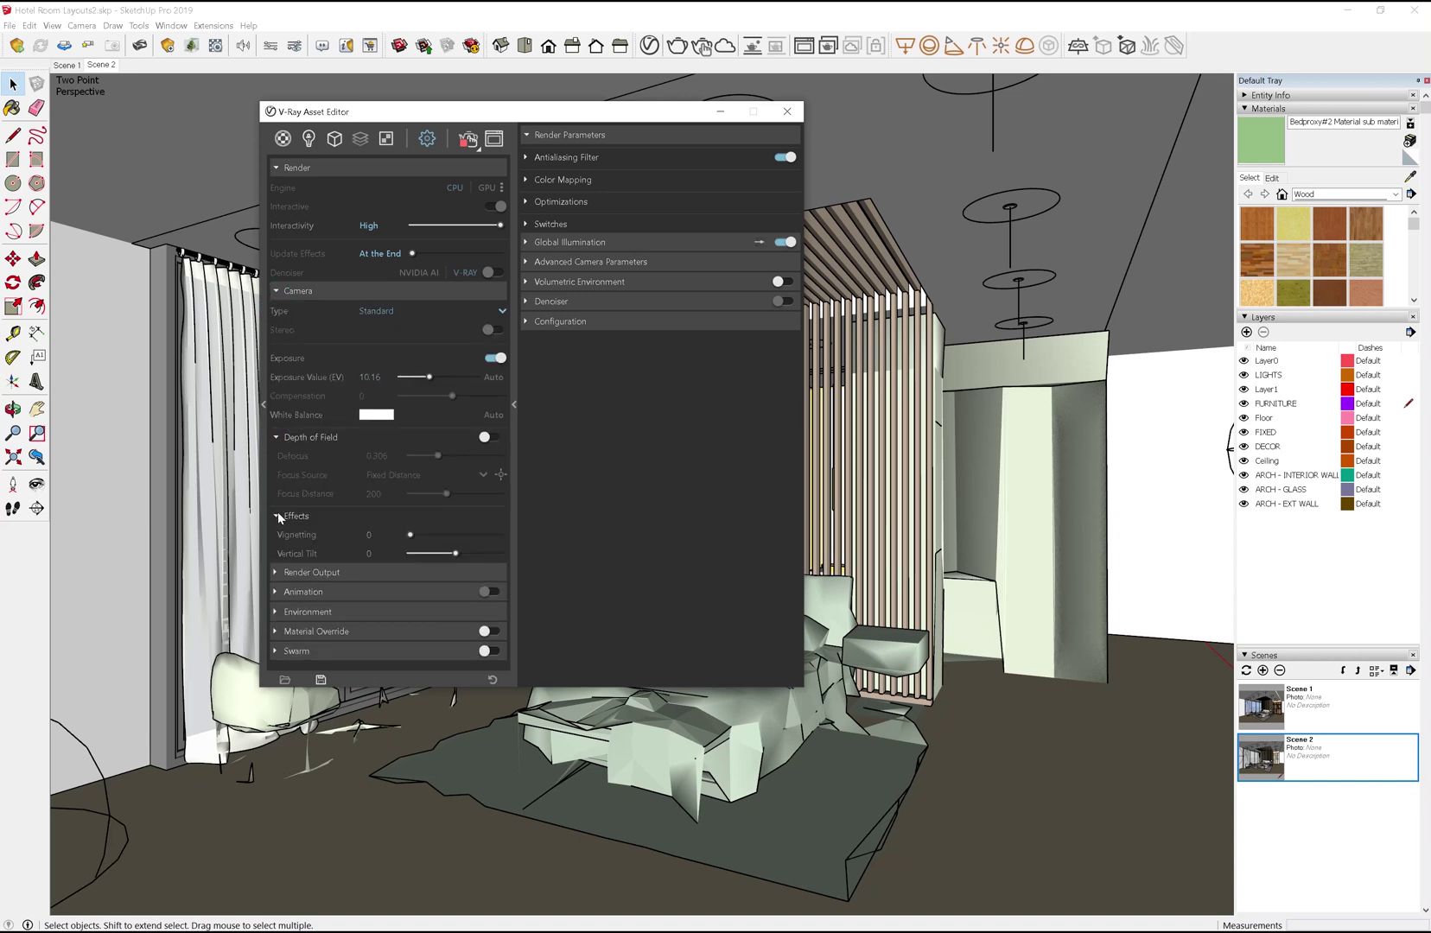
{"action": "left_click", "coordinate": [278, 514]}
{"action": "left_click", "coordinate": [276, 437]}
{"action": "left_click", "coordinate": [277, 290]}
{"action": "left_click", "coordinate": [275, 311]}
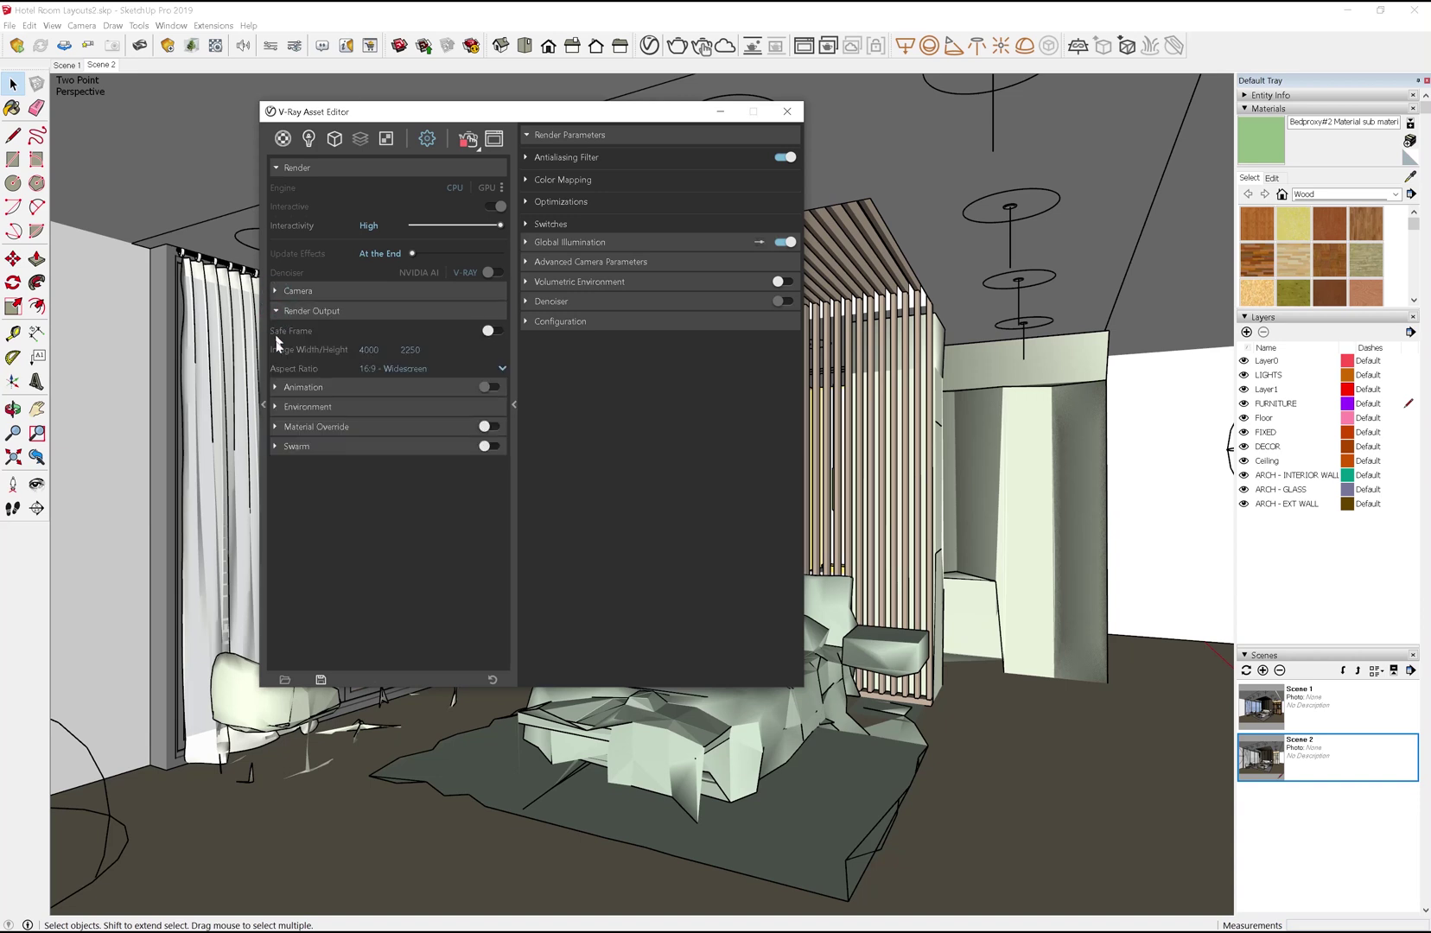
Review the V-Ray animation, environment and material override settings, including the environment background texture
{"action": "left_click", "coordinate": [278, 388]}
{"action": "left_click", "coordinate": [277, 472]}
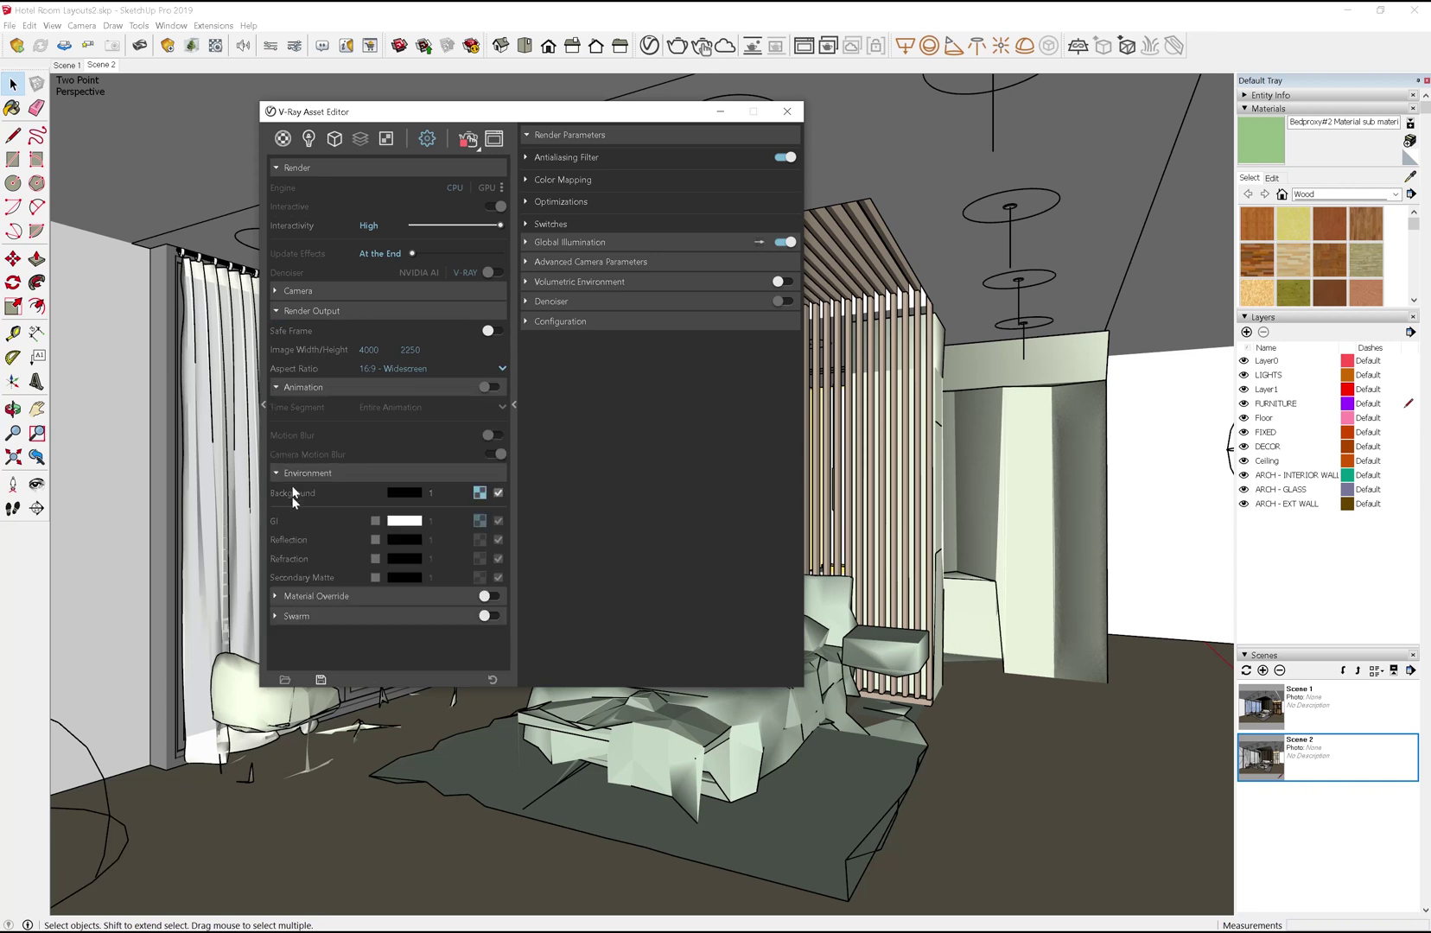
{"action": "left_click", "coordinate": [480, 494]}
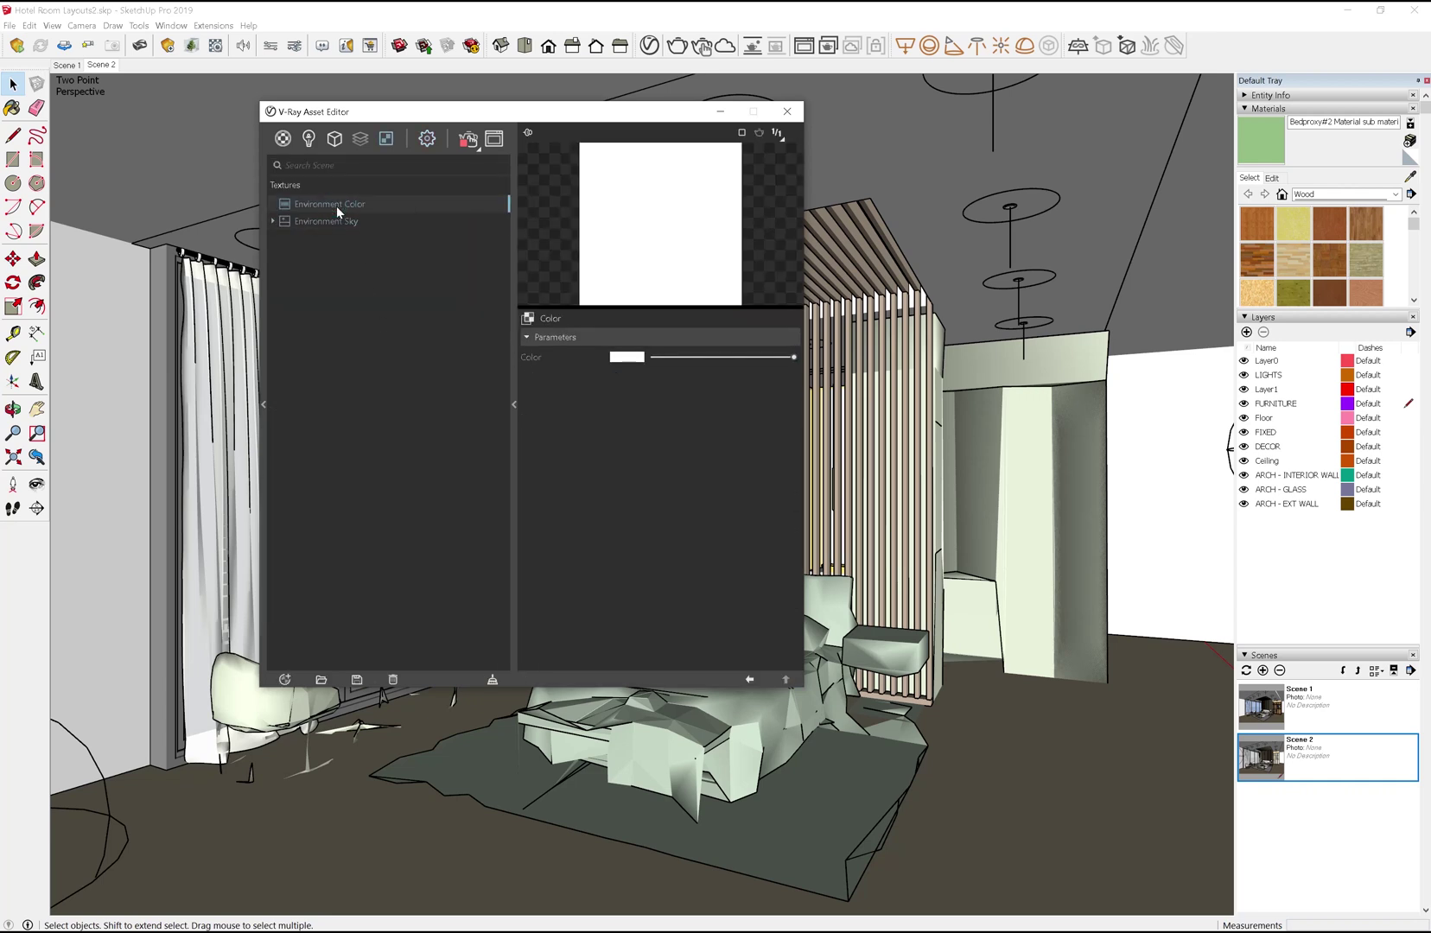
{"action": "left_click", "coordinate": [427, 138]}
{"action": "left_click", "coordinate": [276, 473]}
{"action": "left_click", "coordinate": [277, 493]}
{"action": "left_click", "coordinate": [276, 493]}
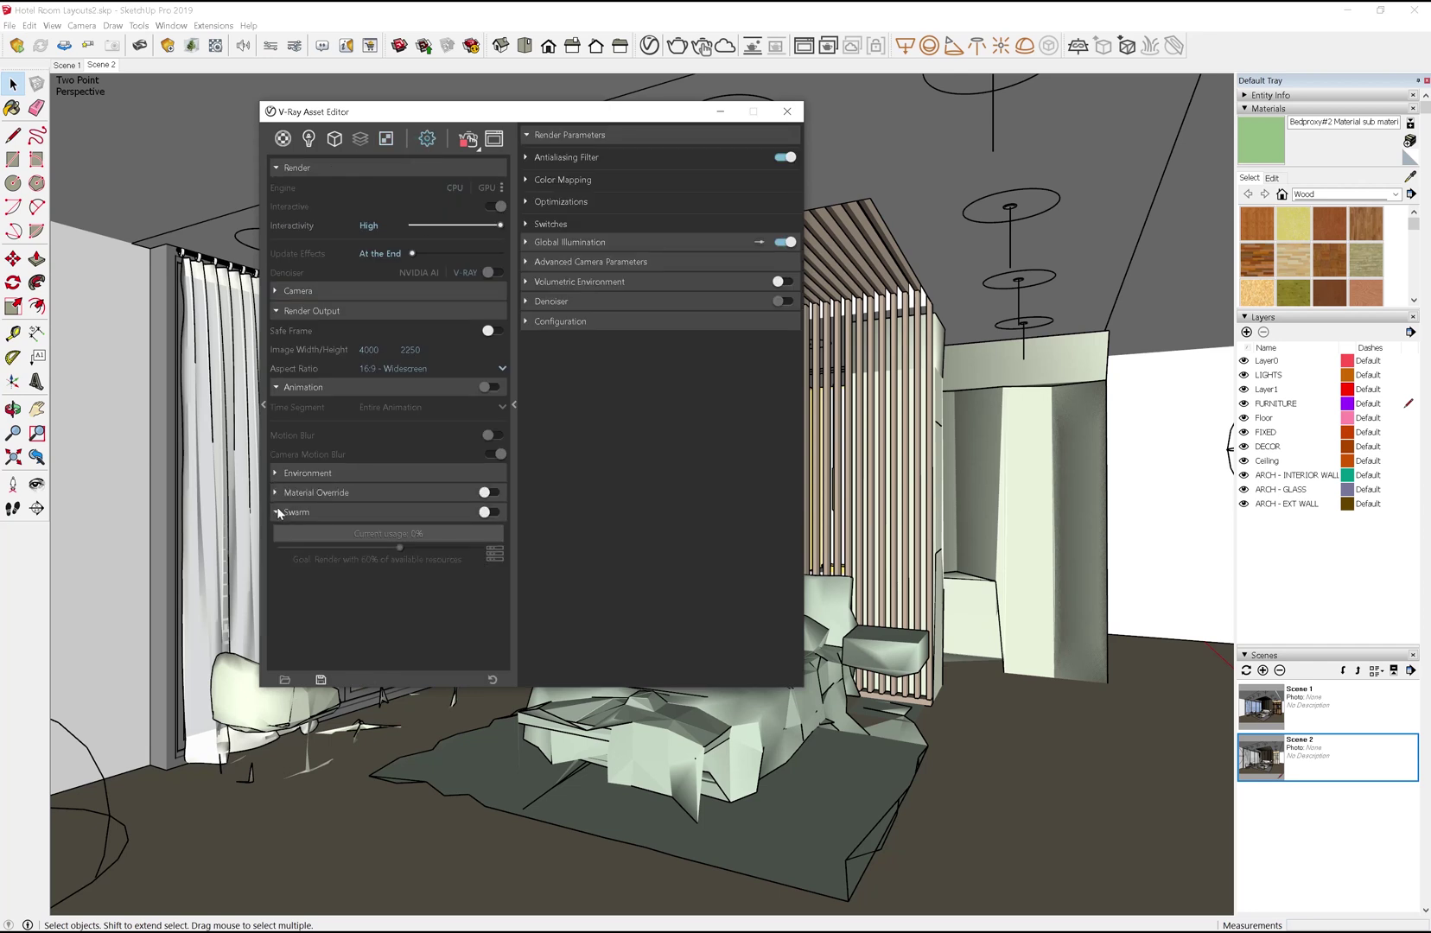
Review the V-Ray render parameters from color mapping, optimizations and switches through global illumination, advanced camera, volumetric environment, denoiser and configuration
{"action": "left_click", "coordinate": [533, 179]}
{"action": "left_click", "coordinate": [527, 239]}
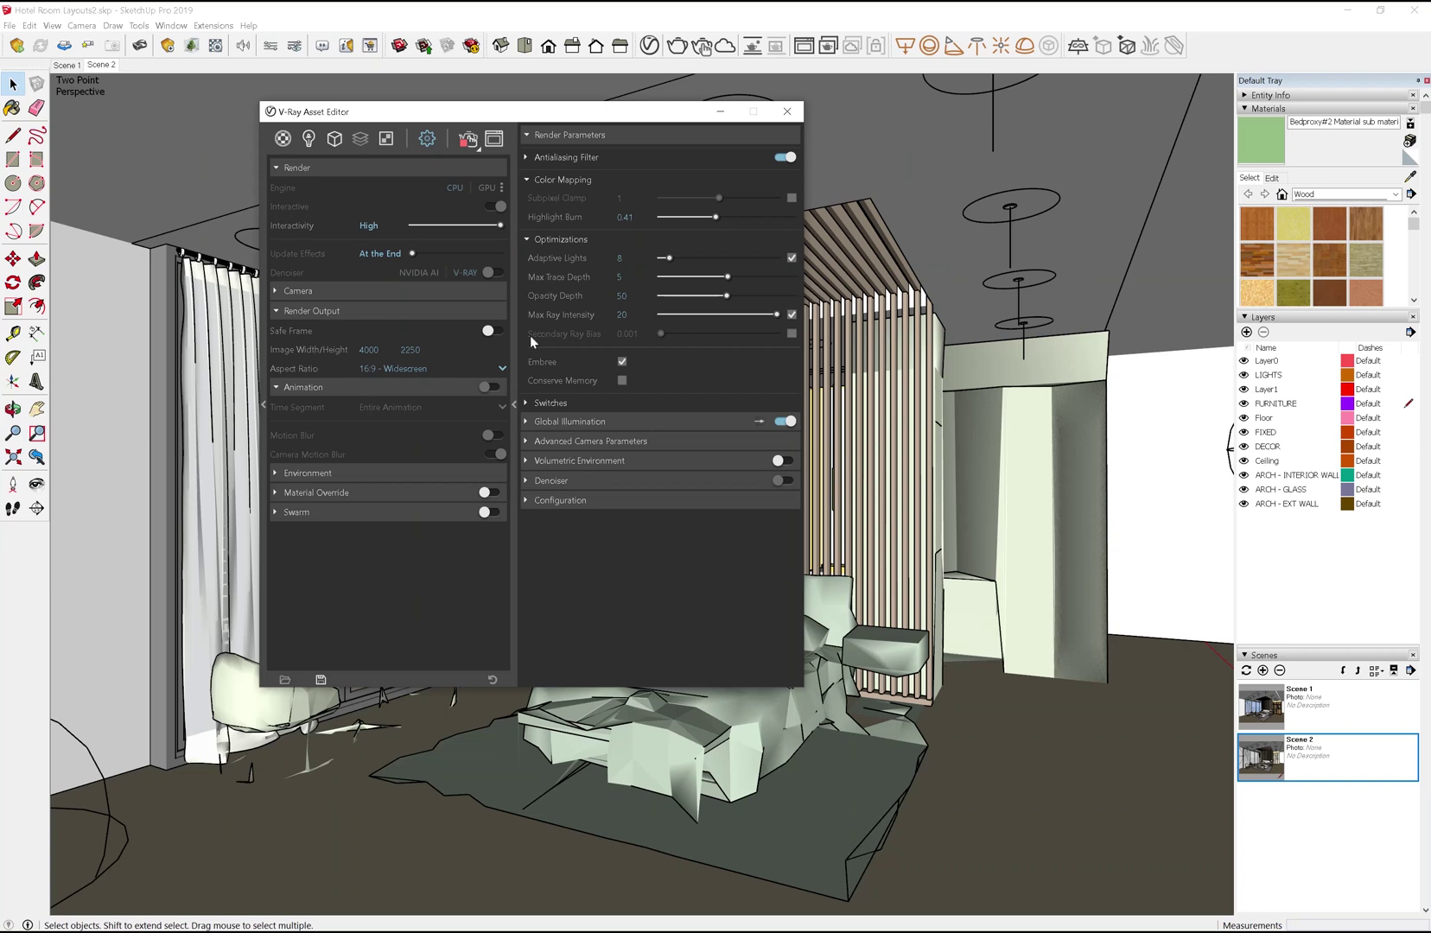
{"action": "left_click", "coordinate": [549, 403]}
{"action": "left_click", "coordinate": [528, 498]}
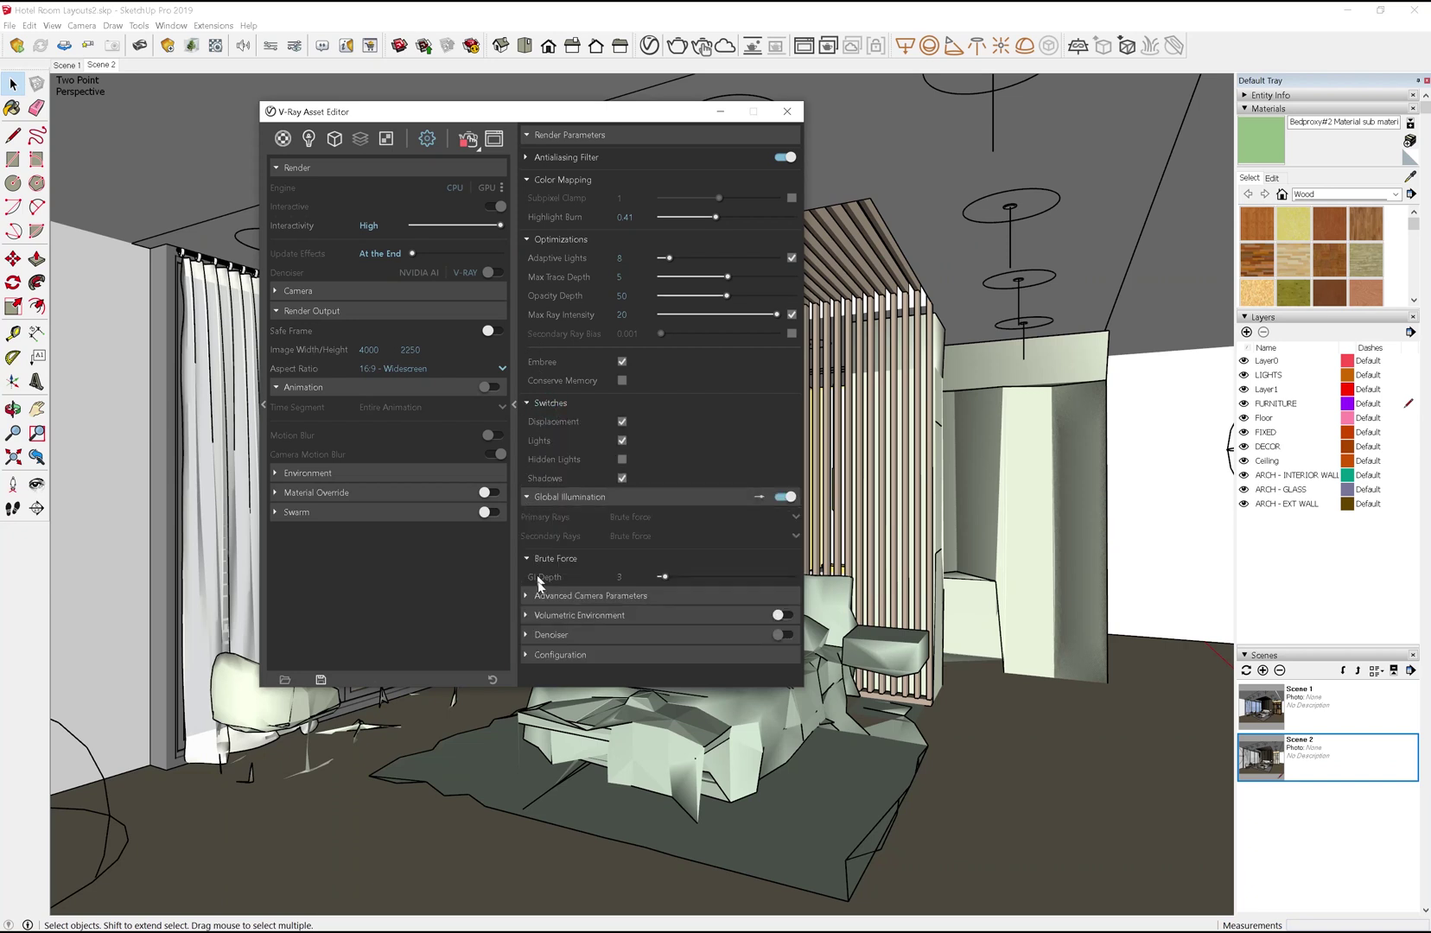
{"action": "left_click", "coordinate": [536, 596]}
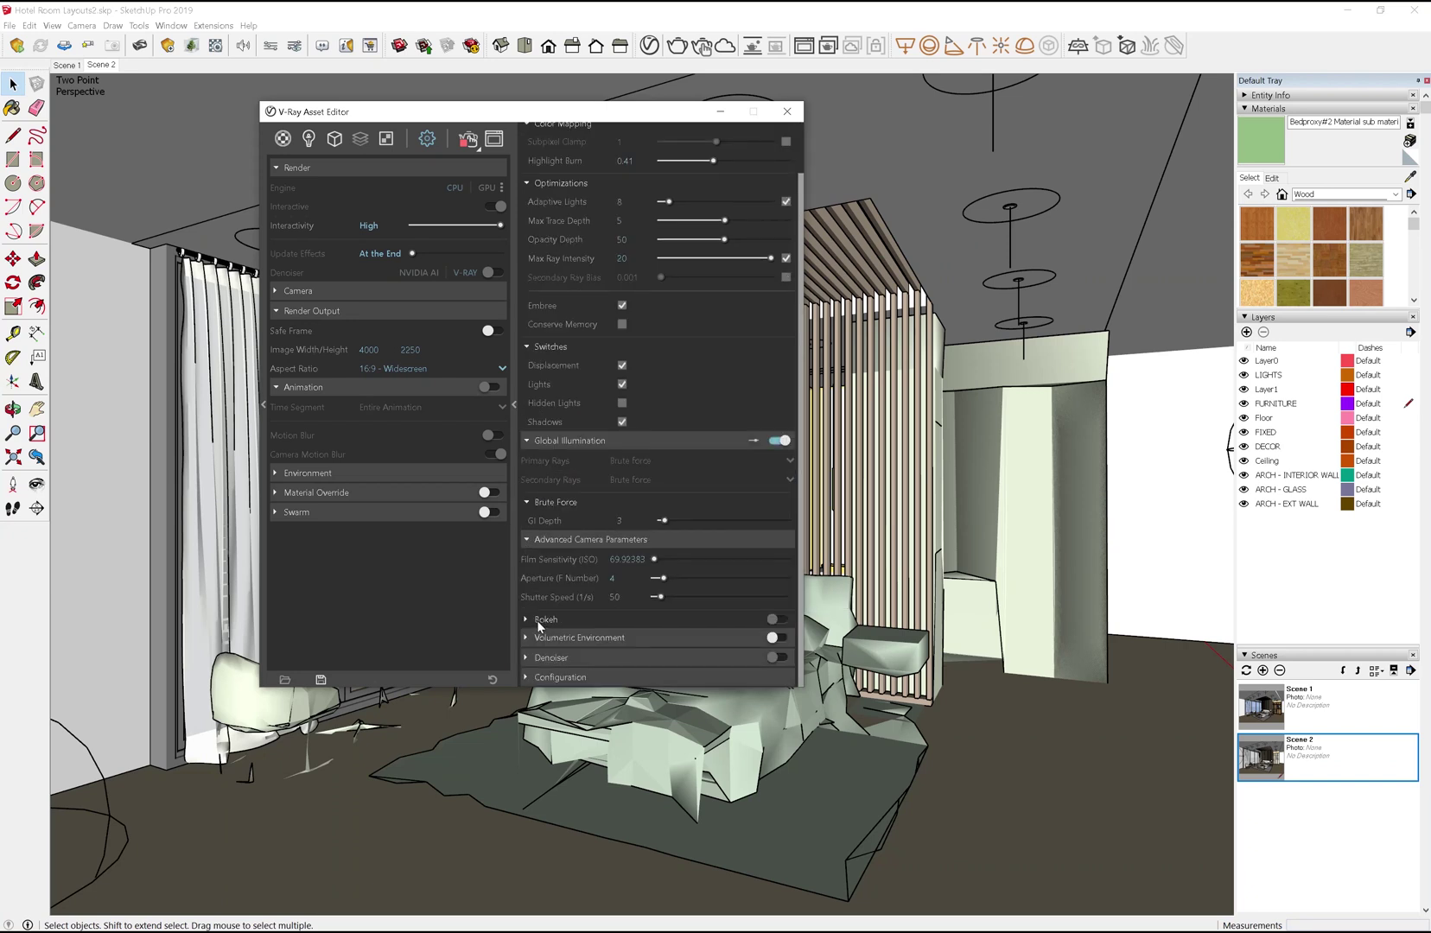
{"action": "left_click", "coordinate": [538, 622]}
{"action": "left_click", "coordinate": [538, 637]}
{"action": "left_click", "coordinate": [537, 657]}
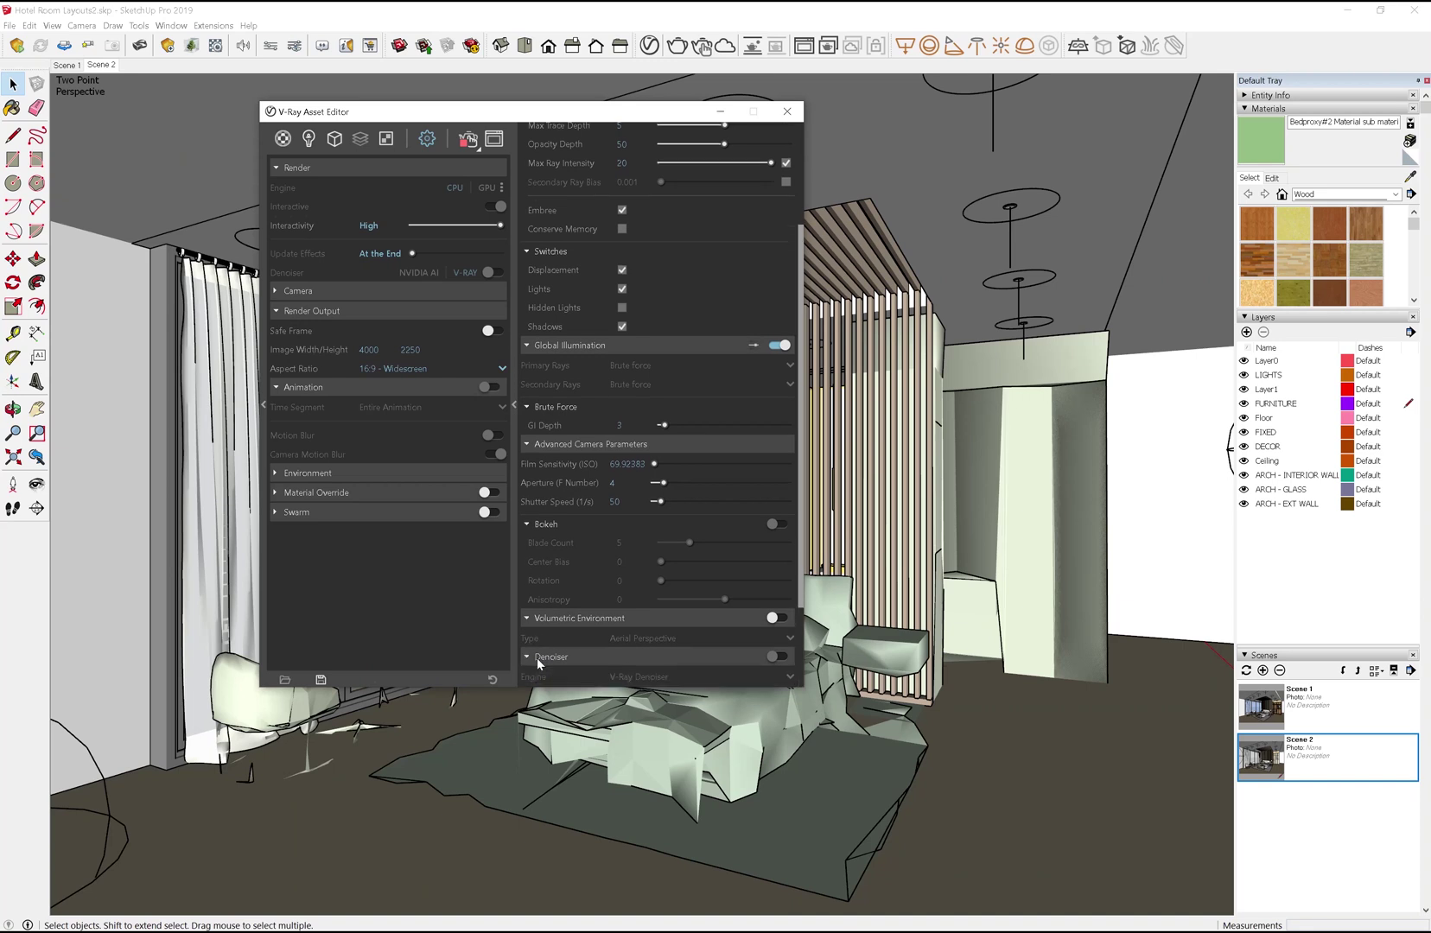
{"action": "left_click", "coordinate": [537, 678]}
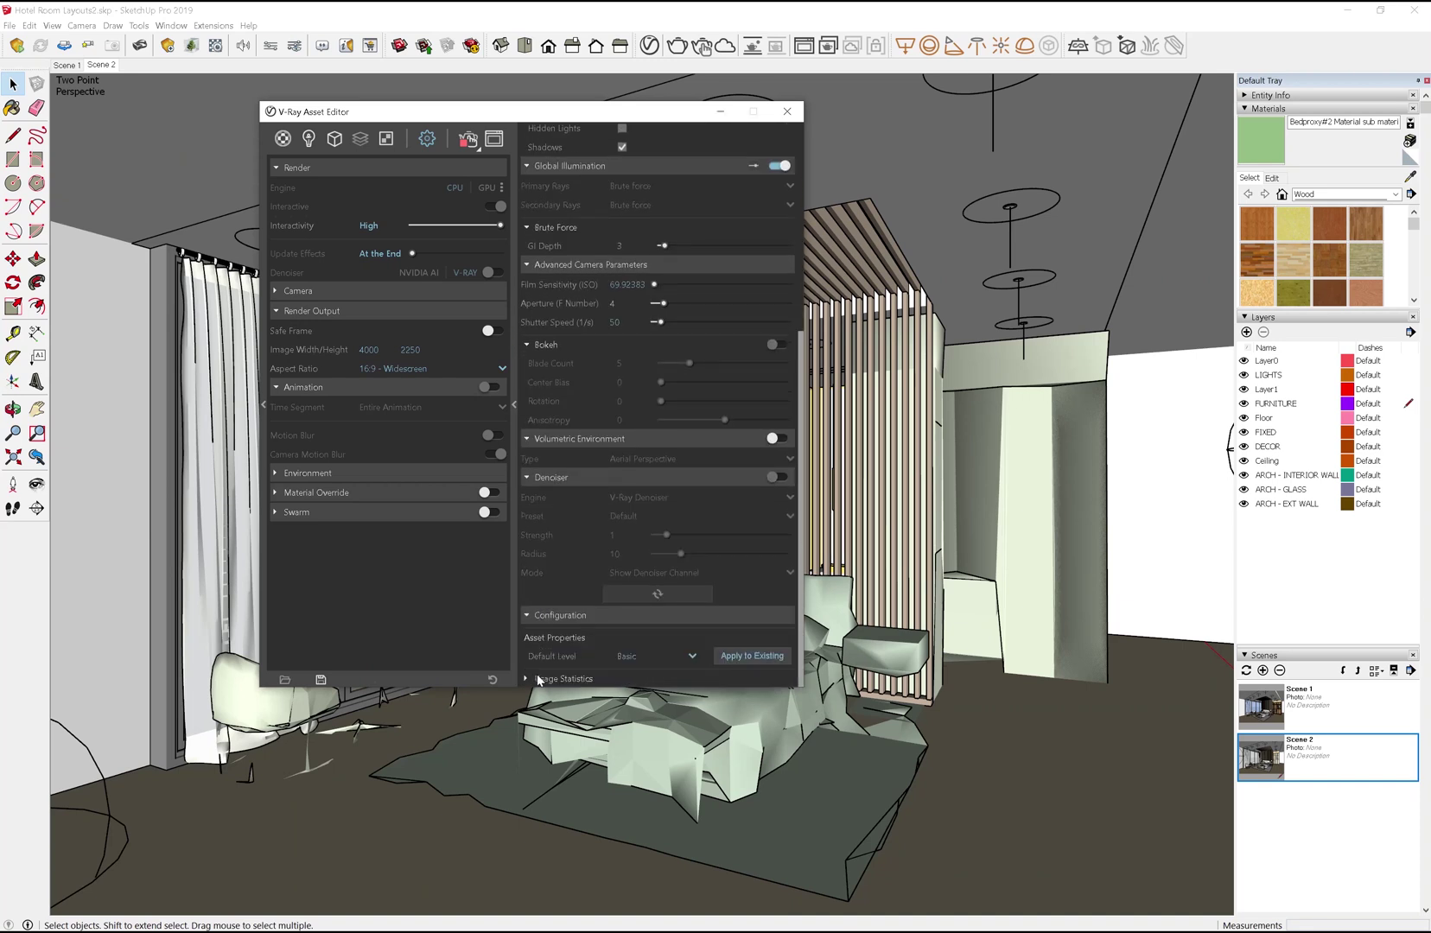
{"action": "left_click", "coordinate": [537, 678]}
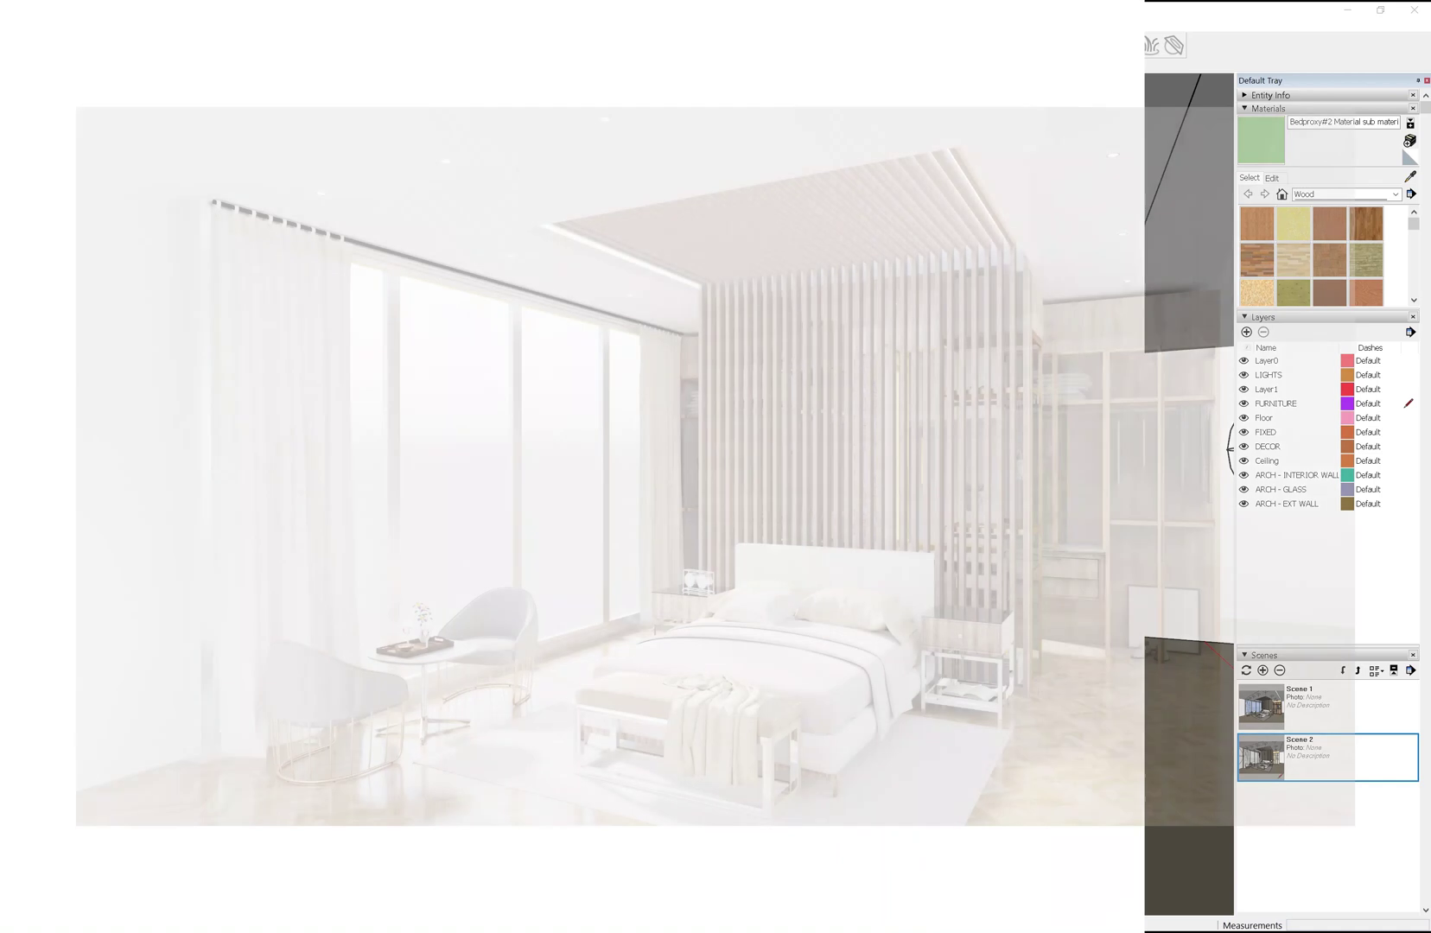